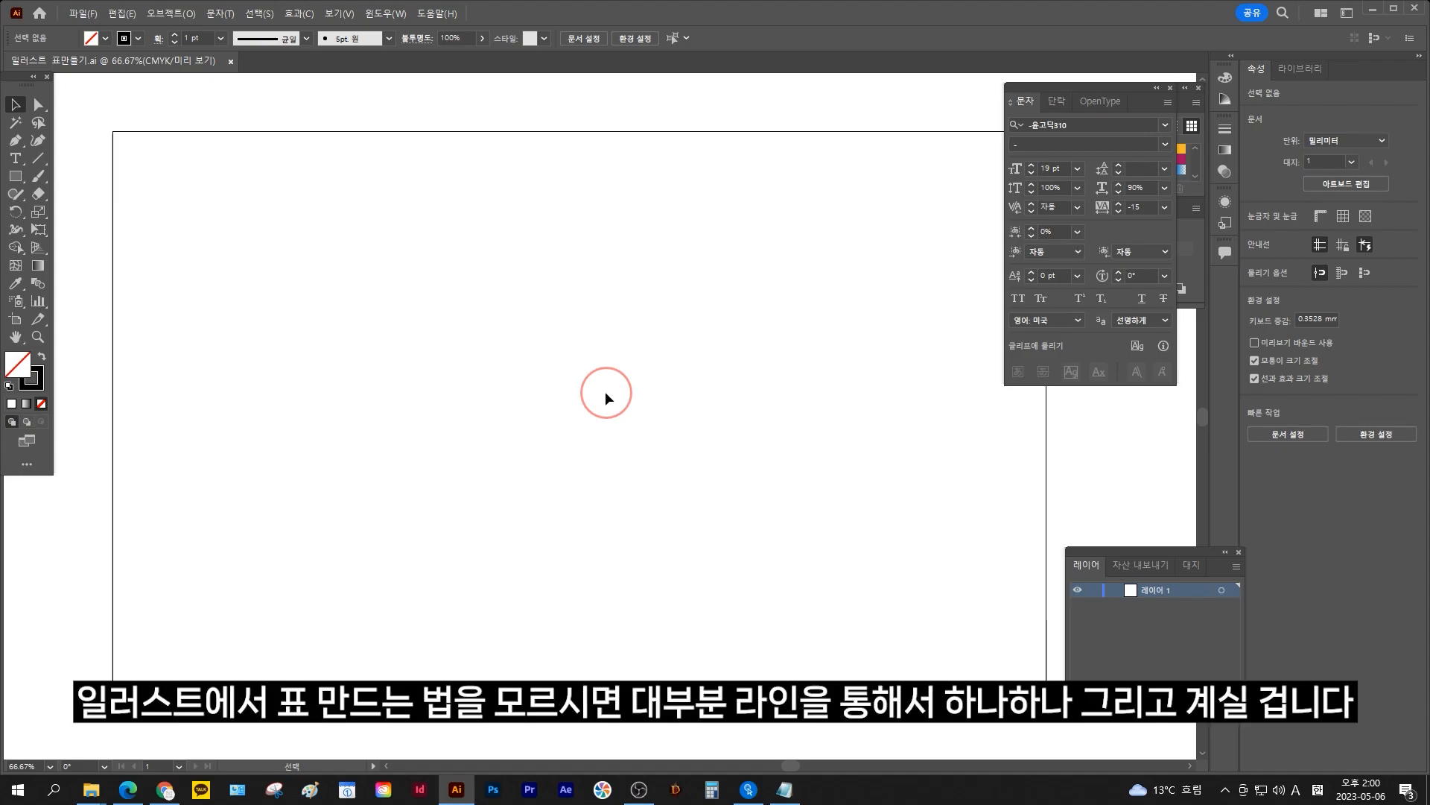
Draw a horizontal line and repeat evenly spaced copies below it to make a stack of eight lines
left_click(40, 159)
mouse_move(348, 242)
left_mouse_down()
mouse_move(626, 243)
mouse_move(588, 262)
left_mouse_up()
key("v")
key("ctrl+d")
key("ctrl+d")
key("ctrl+d")
key("ctrl+d")
key("ctrl+d")
key("ctrl+d")
left_click(741, 365)
Join the left ends of the horizontal lines with a vertical Pen line, and delete the whole drawing
key("p")
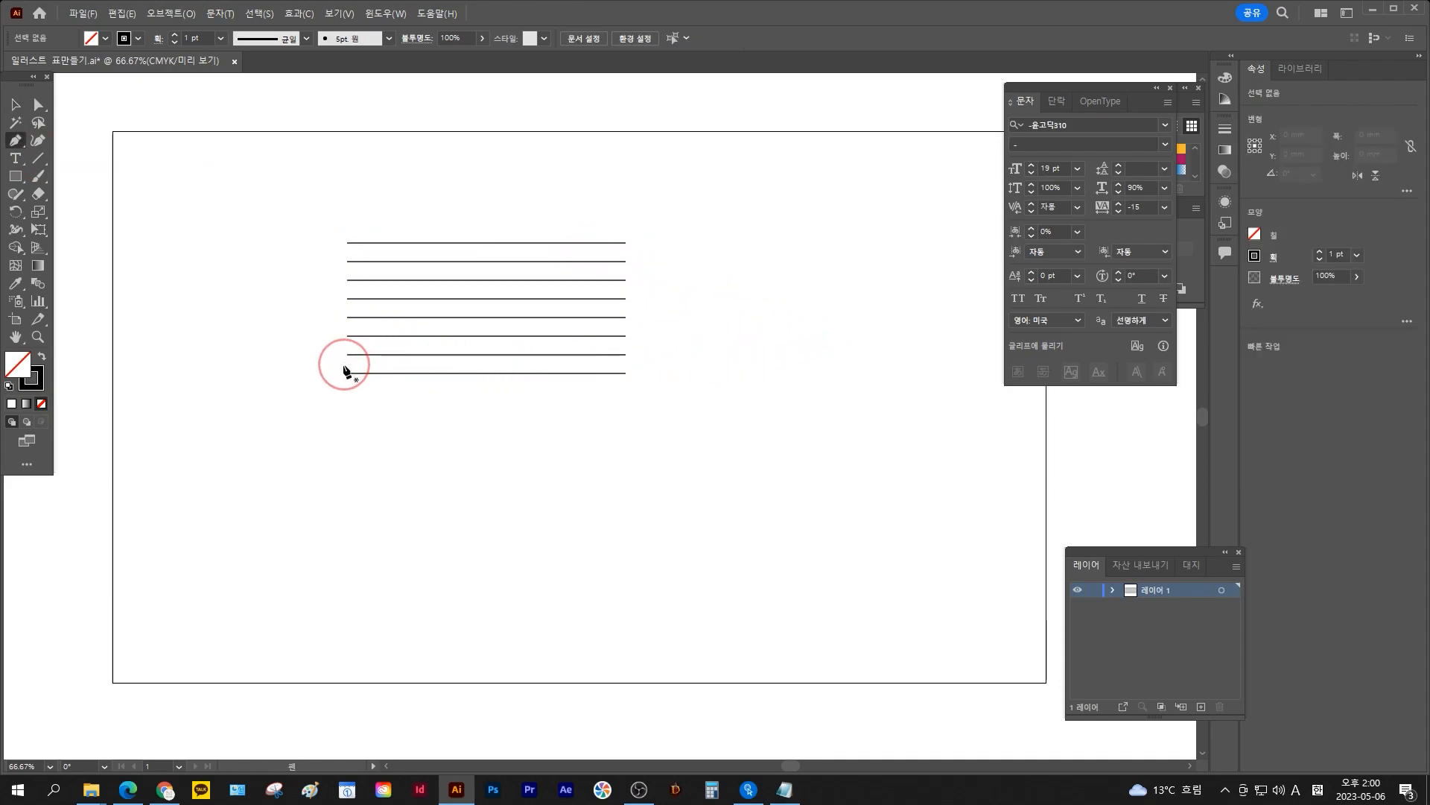
left_click(348, 372)
left_click(347, 243)
key("v")
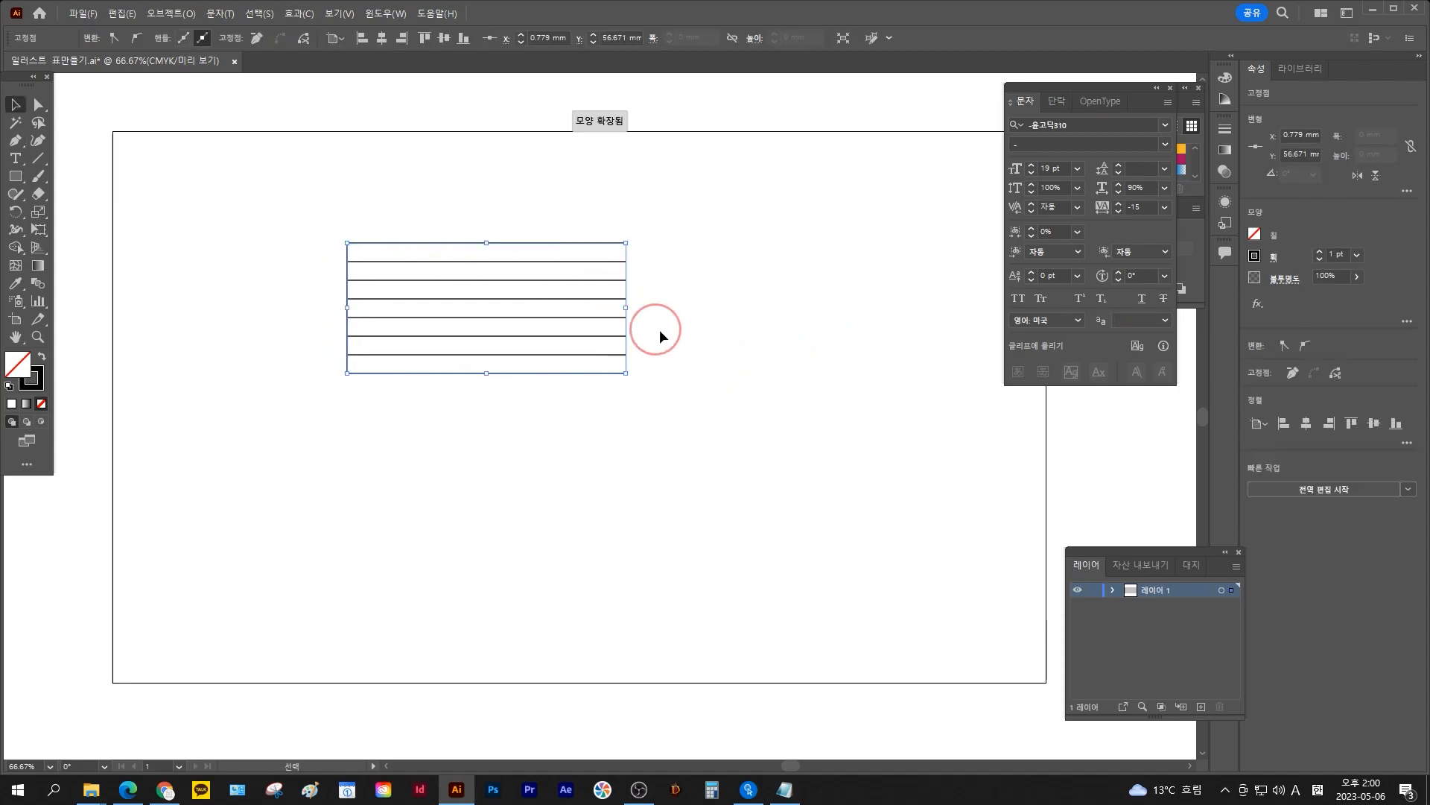
left_click(756, 393)
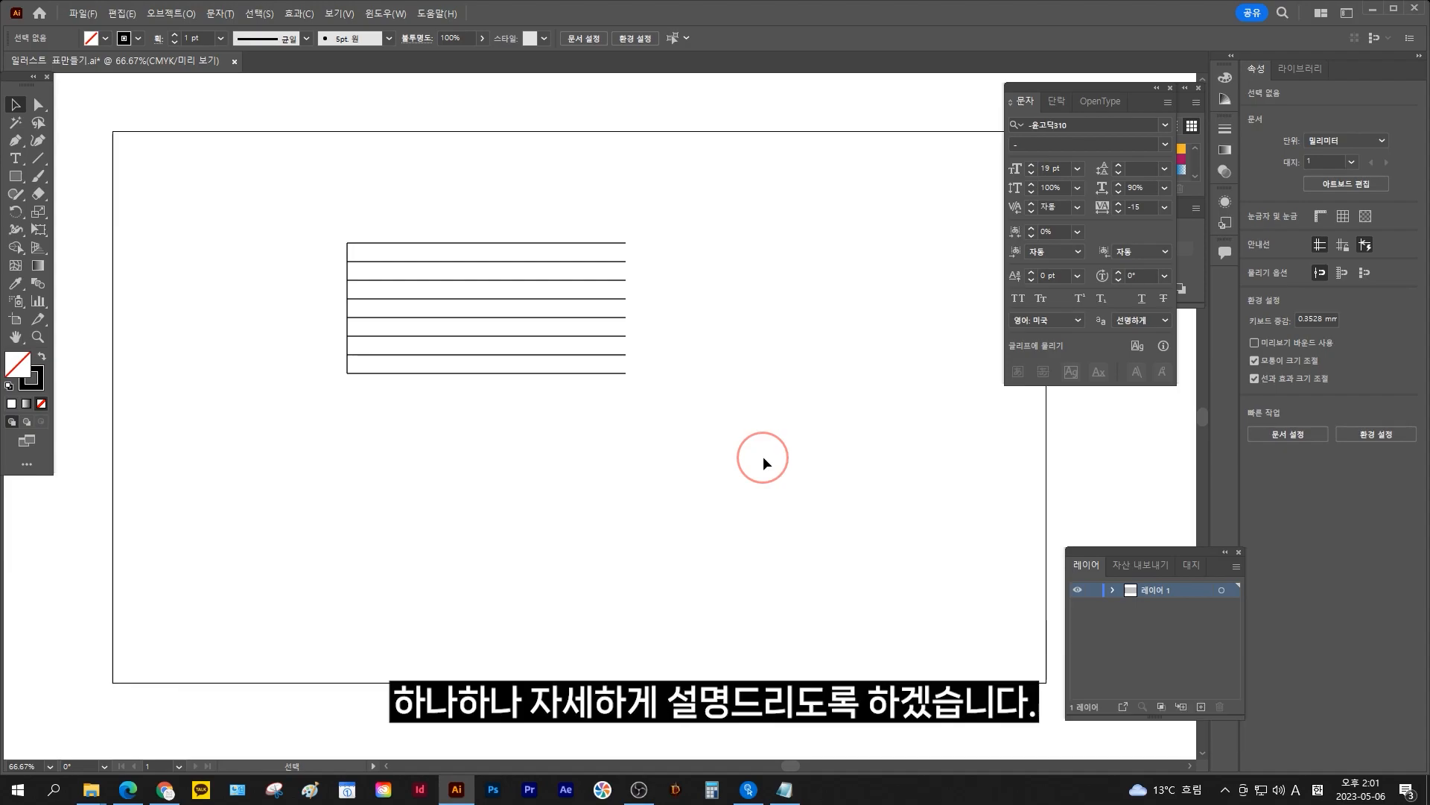
left_click_drag(141, 199, 559, 440)
key("Delete")
Draw a vertical line about 102 mm long and repeat evenly spaced copies beside it to make eight lines
left_click(38, 158)
left_click_drag(407, 221, 438, 419)
left_click(425, 359)
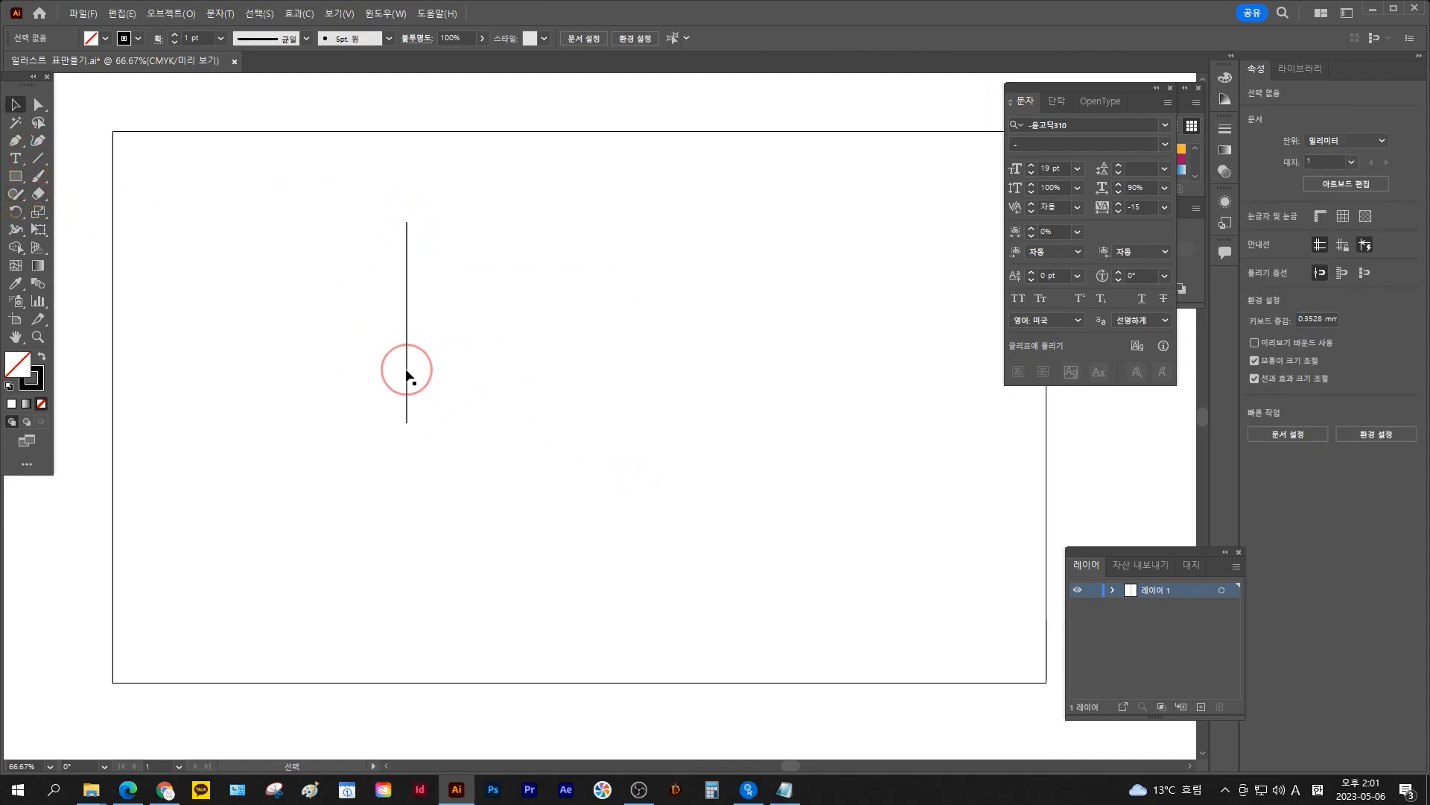
left_click(409, 383)
left_click_drag(409, 383, 446, 385)
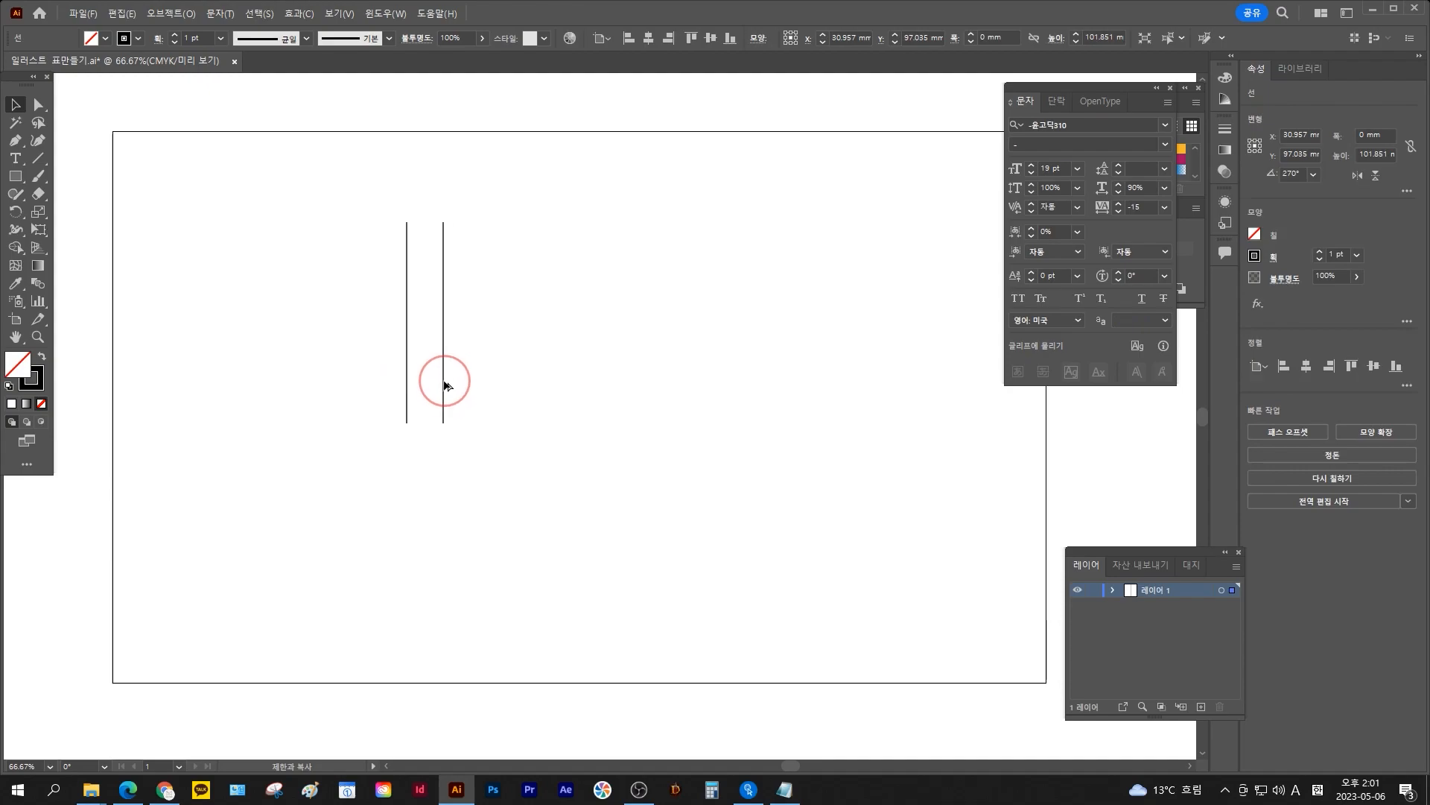
key("ctrl+d")
key("ctrl+d")
key("ctrl+d")
key("ctrl+d")
key("ctrl+d")
key("ctrl+d")
left_click(653, 466)
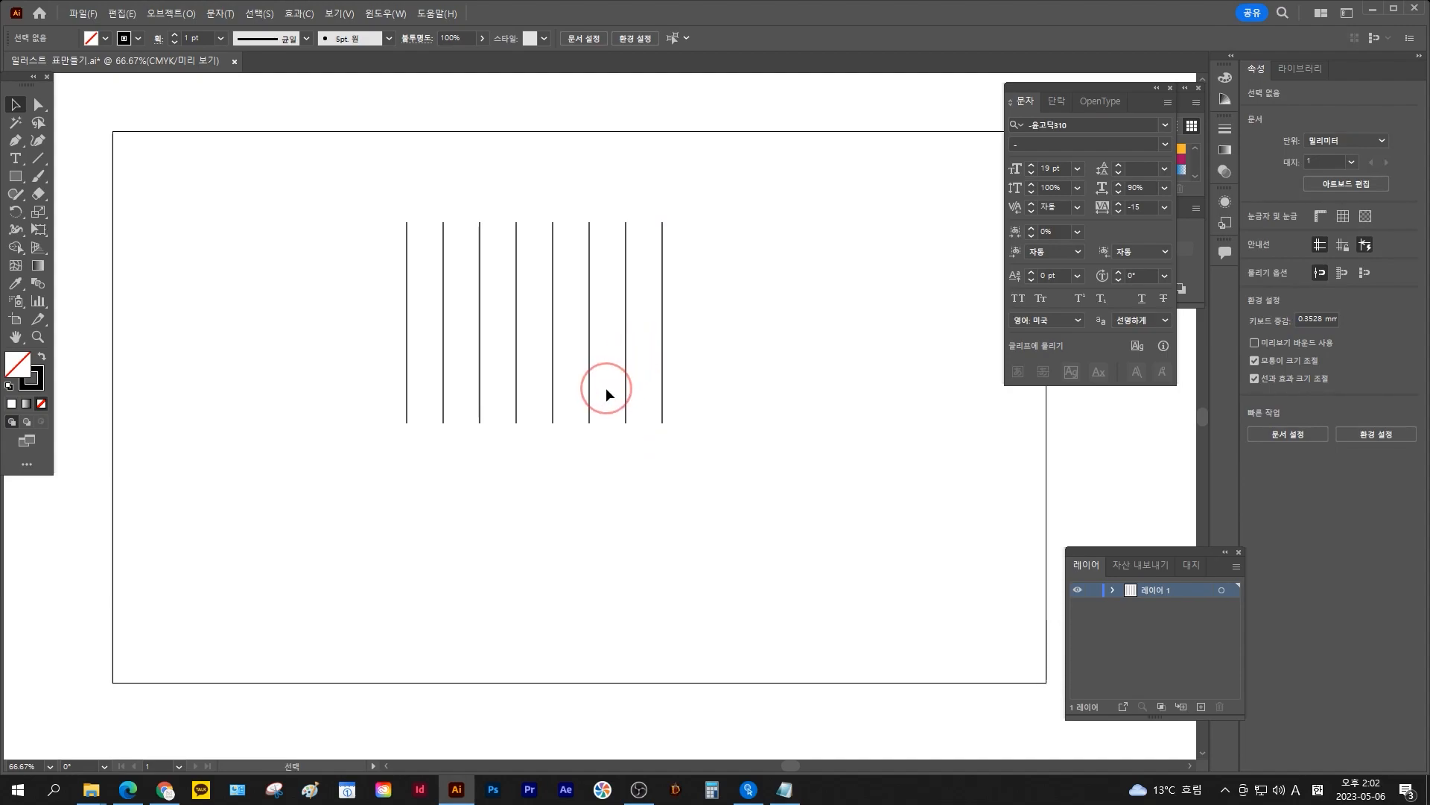
Delete all the vertical lines to empty the artboard
left_click_drag(751, 371, 447, 402)
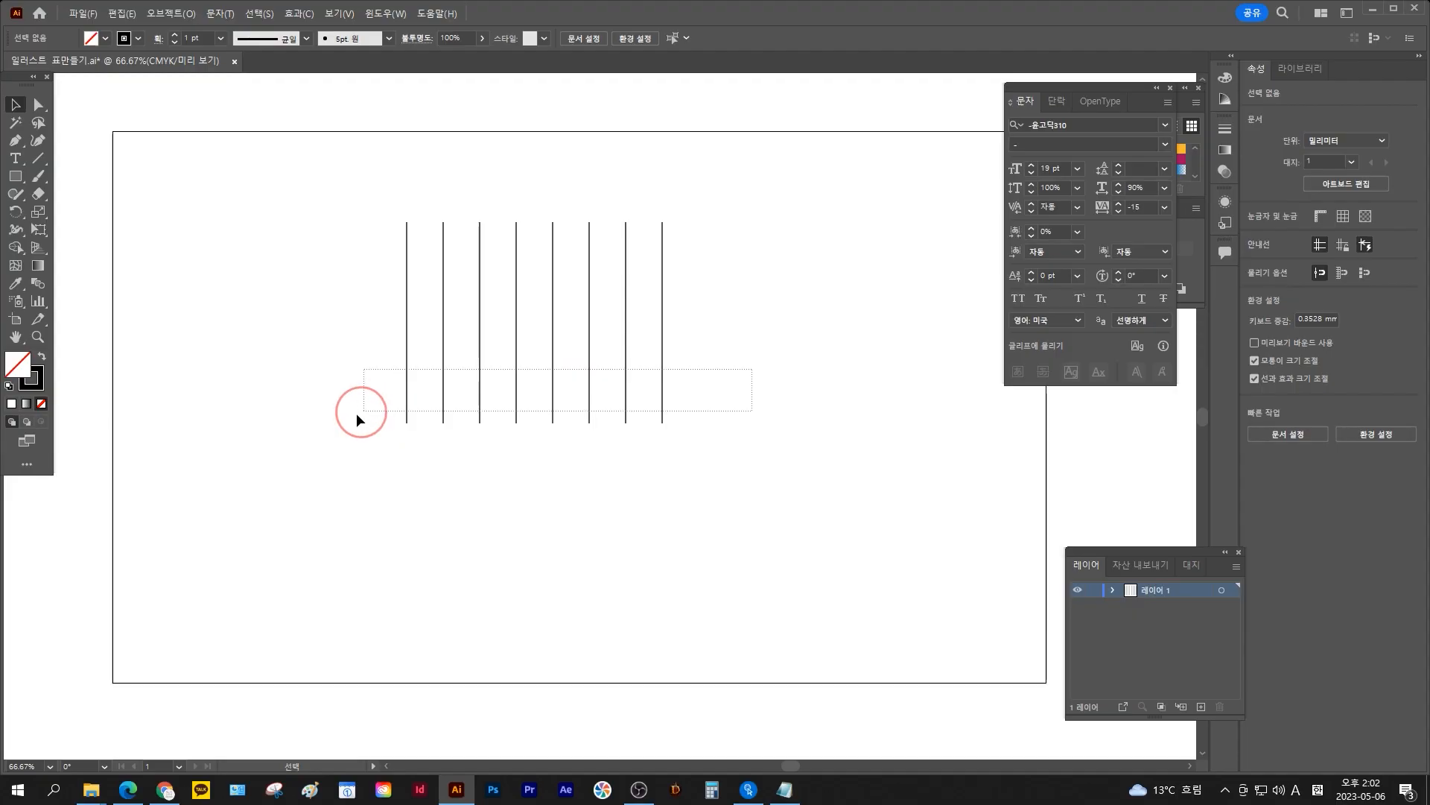
left_click_drag(361, 409, 405, 402)
key("Delete")
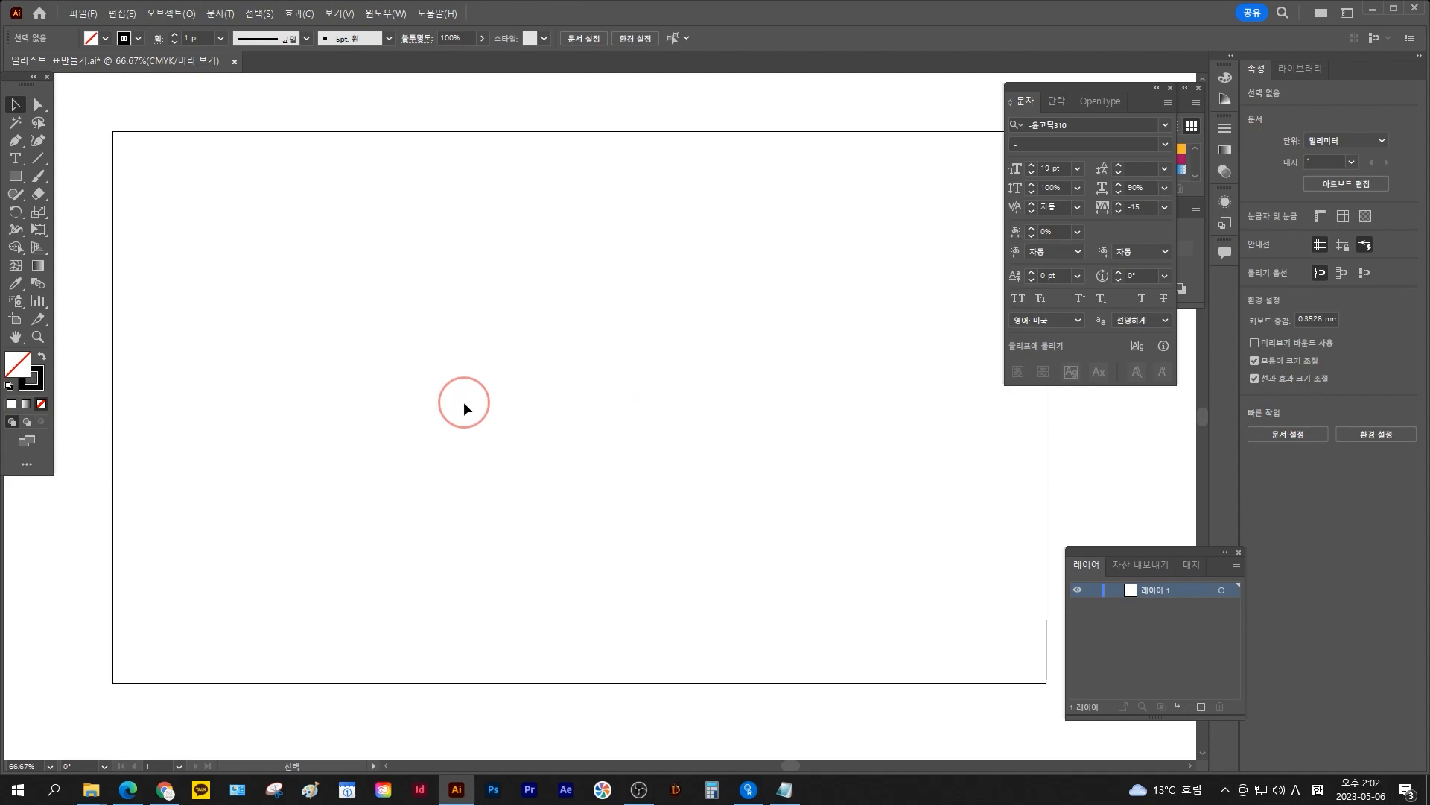
Start a grid with the Rectangular Grid tool and set its width to 300 mm and height to 100 mm
left_click_drag(39, 162, 135, 219)
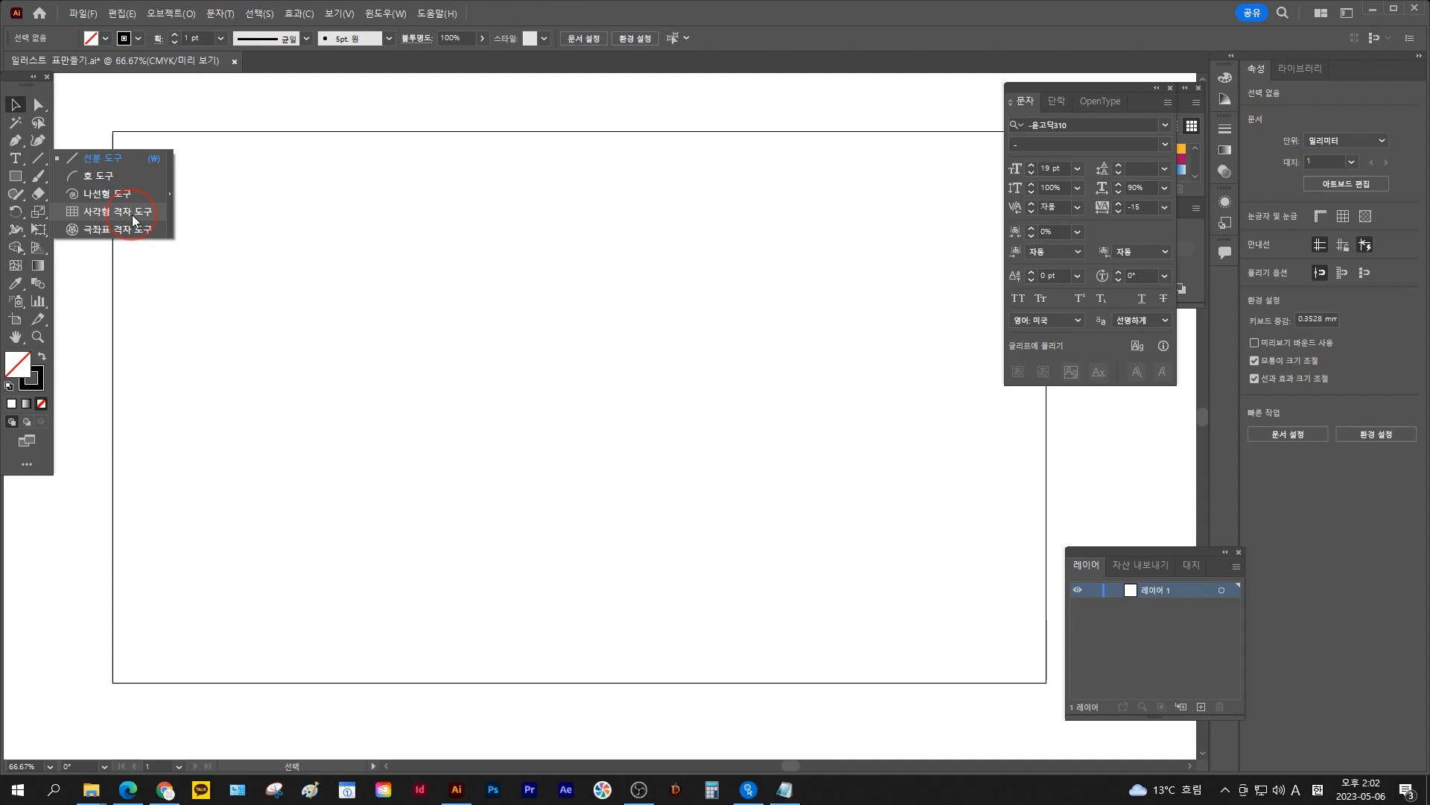
left_click_drag(135, 220, 135, 219)
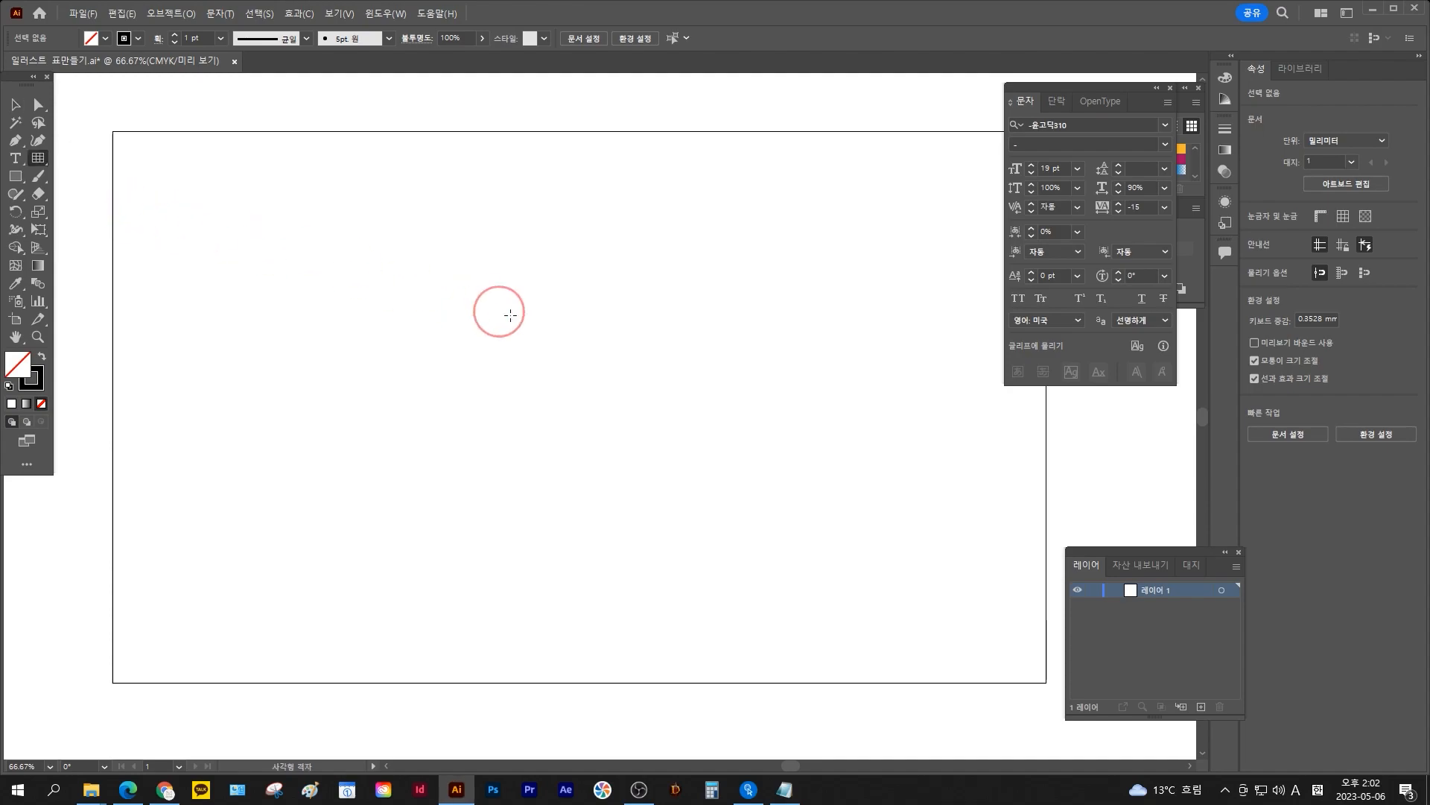
left_click(482, 310)
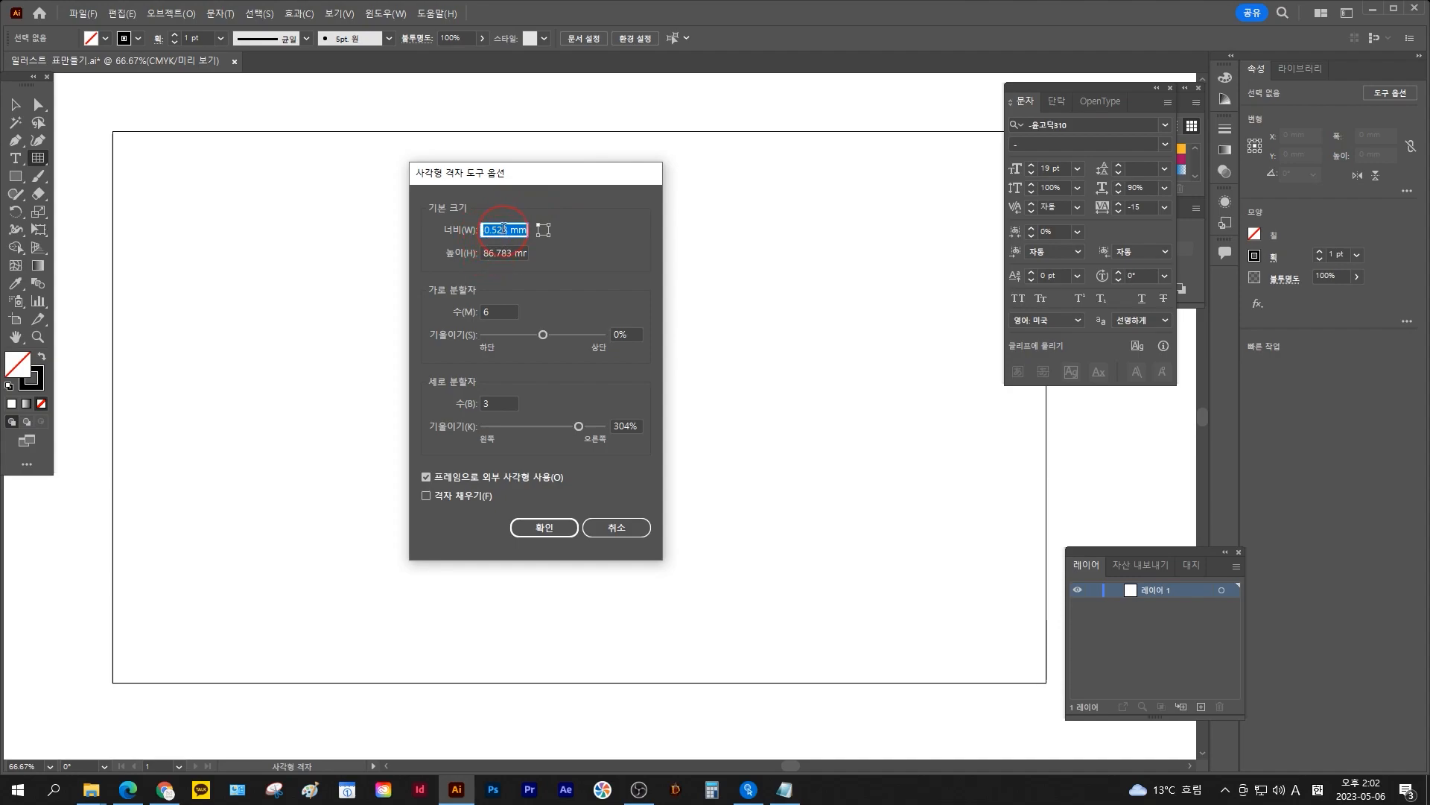
type("300")
key("Tab")
type("100")
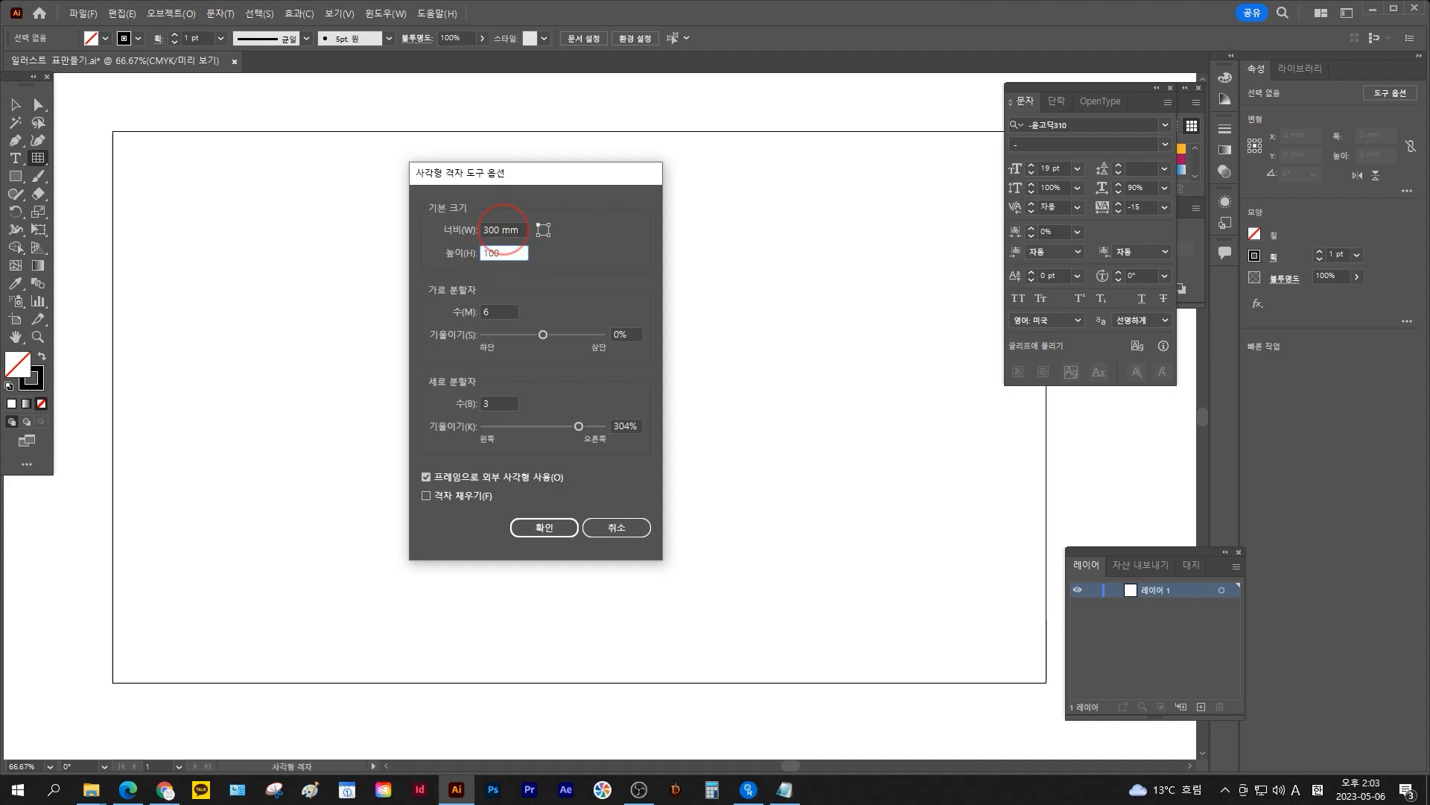
key("Tab")
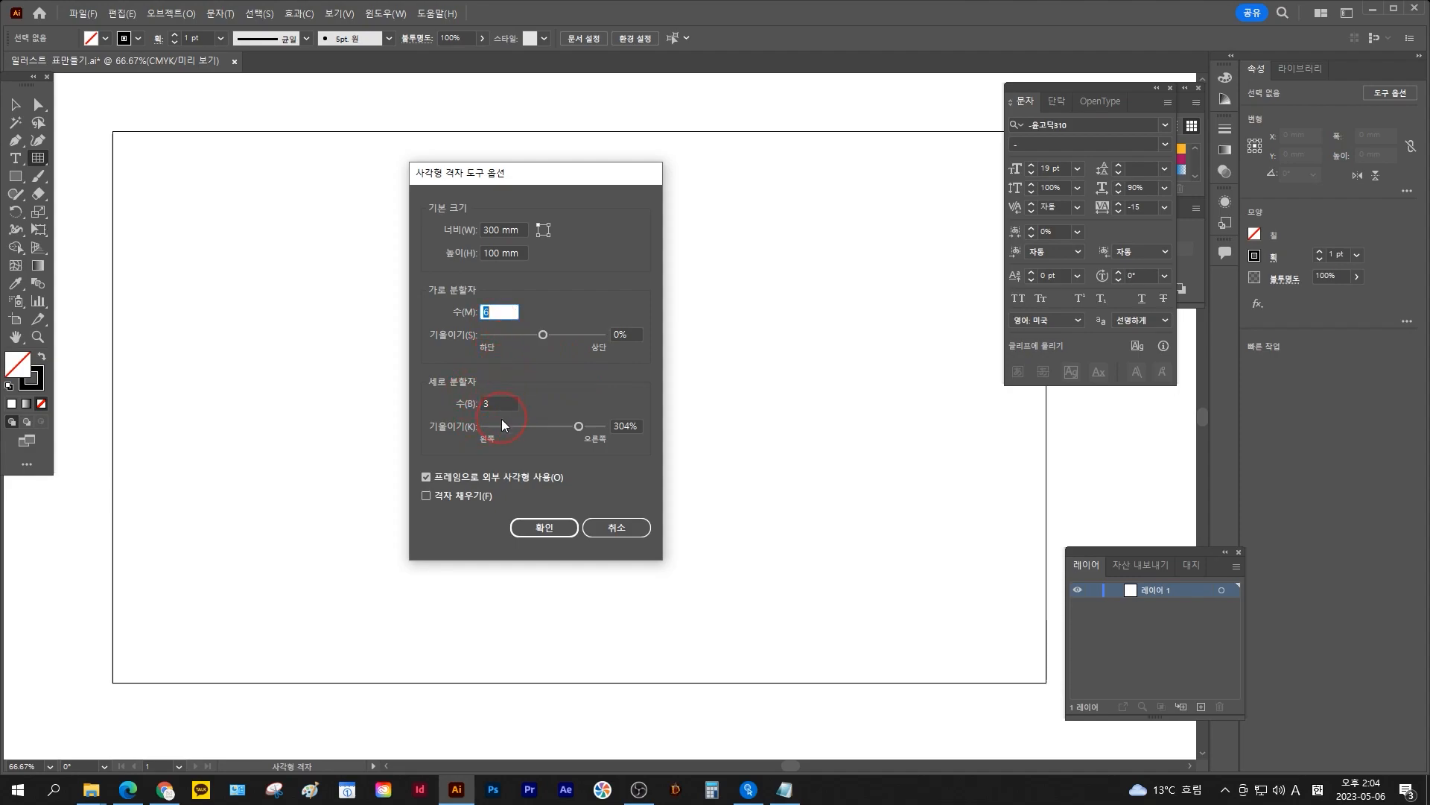
Set the vertical dividers' skew to 0% and create the grid with 6 horizontal and 3 vertical dividers
left_click(626, 425)
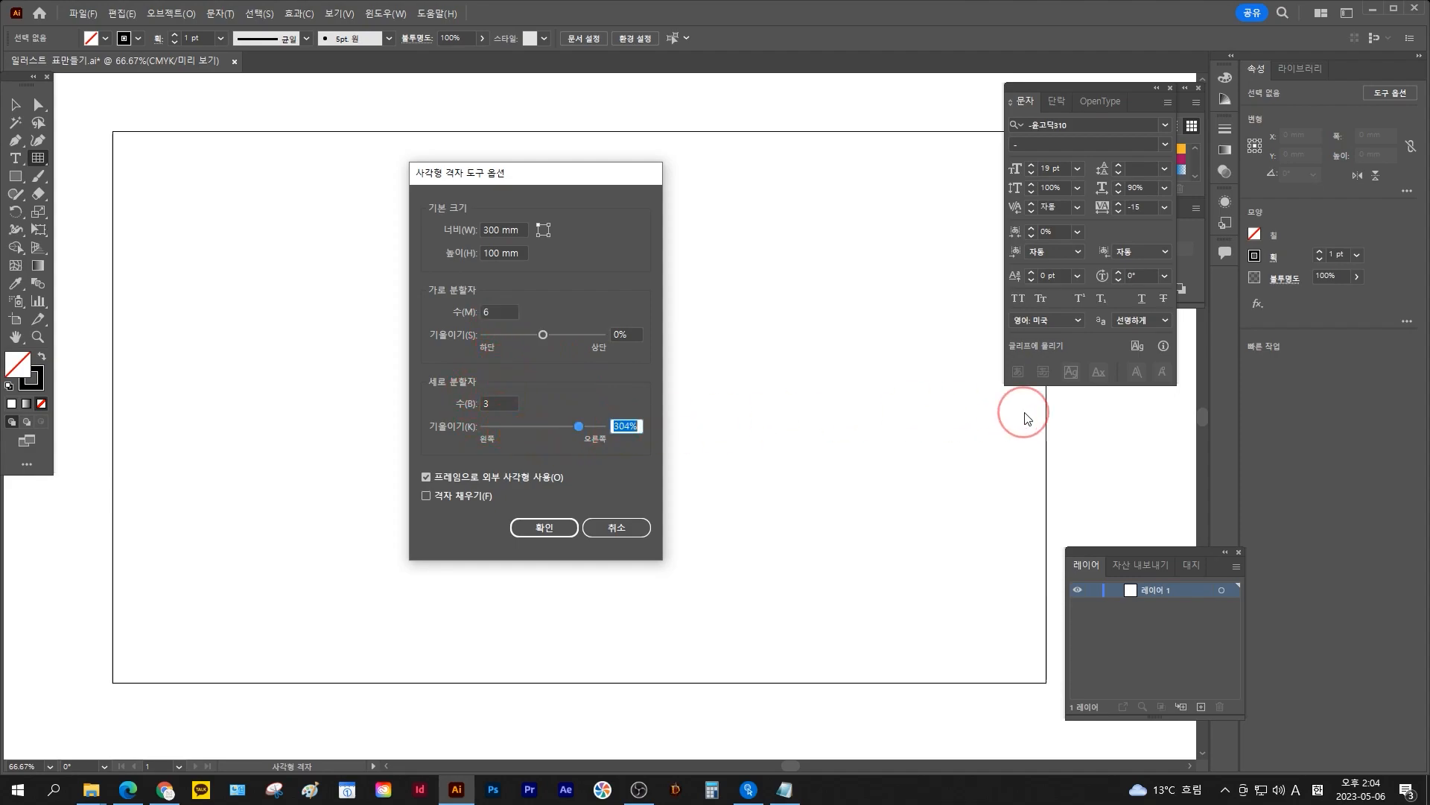
type("0")
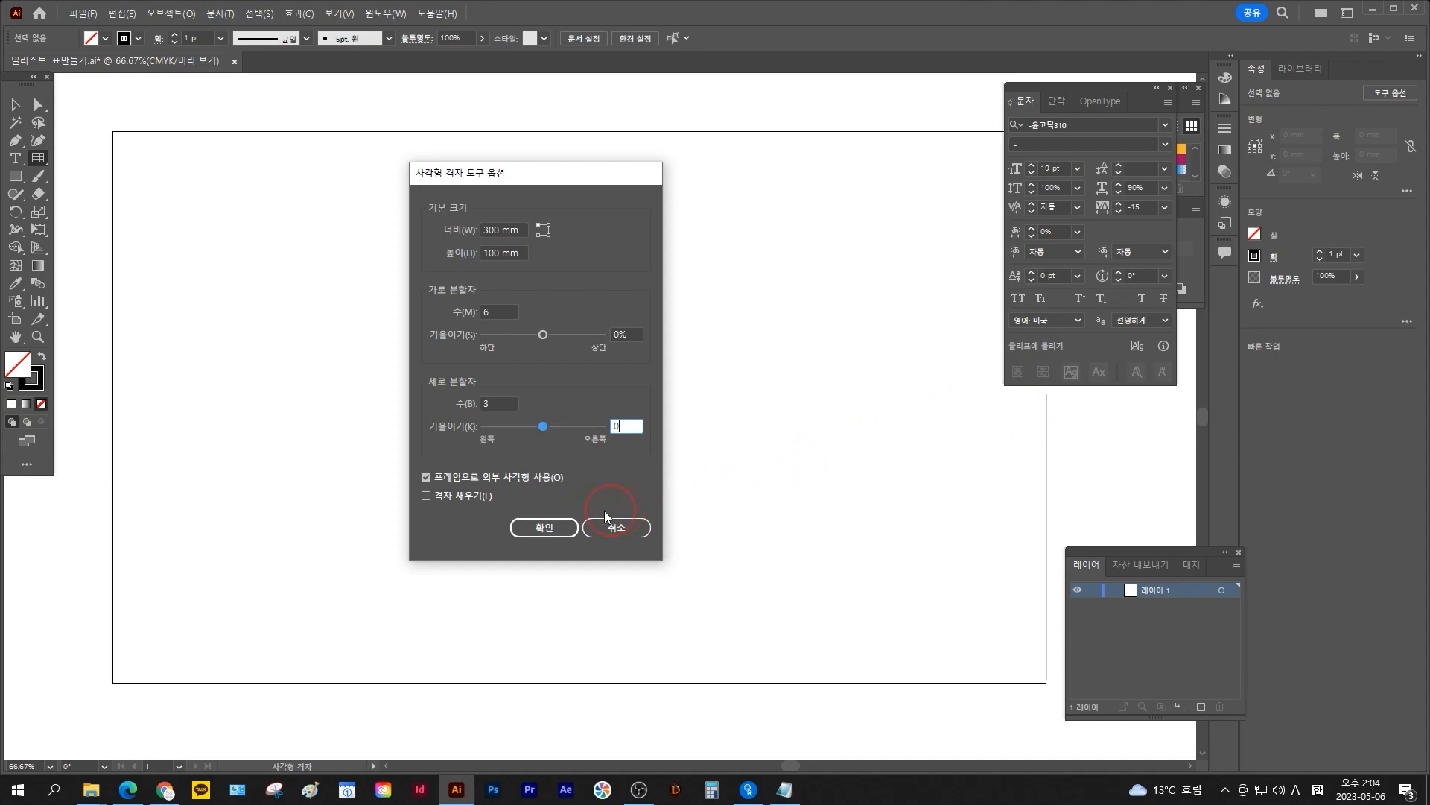
left_click(543, 529)
Move the grid up and to the left so it lies fully inside the artboard
key("v")
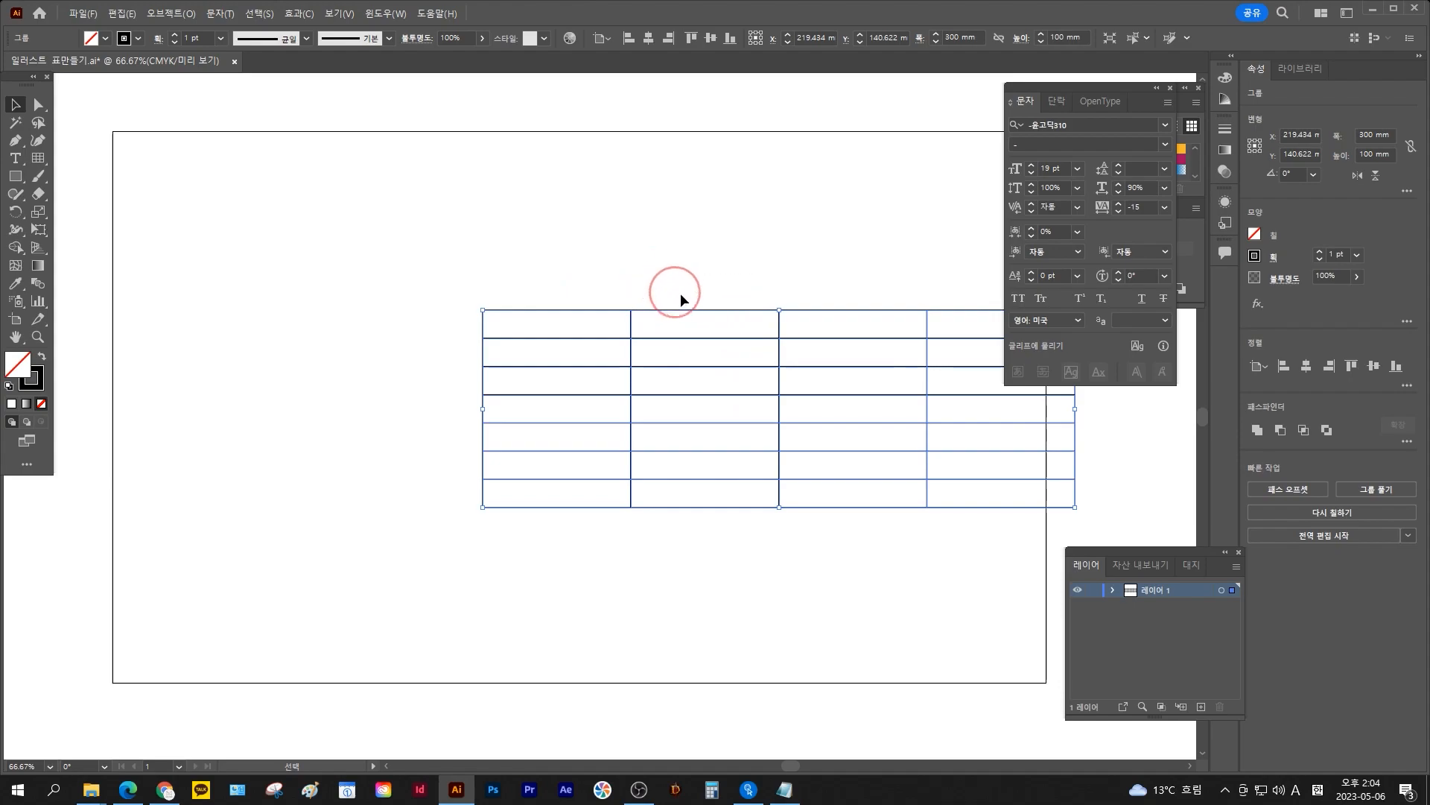
left_click_drag(755, 308, 685, 208)
key("ctrl+z")
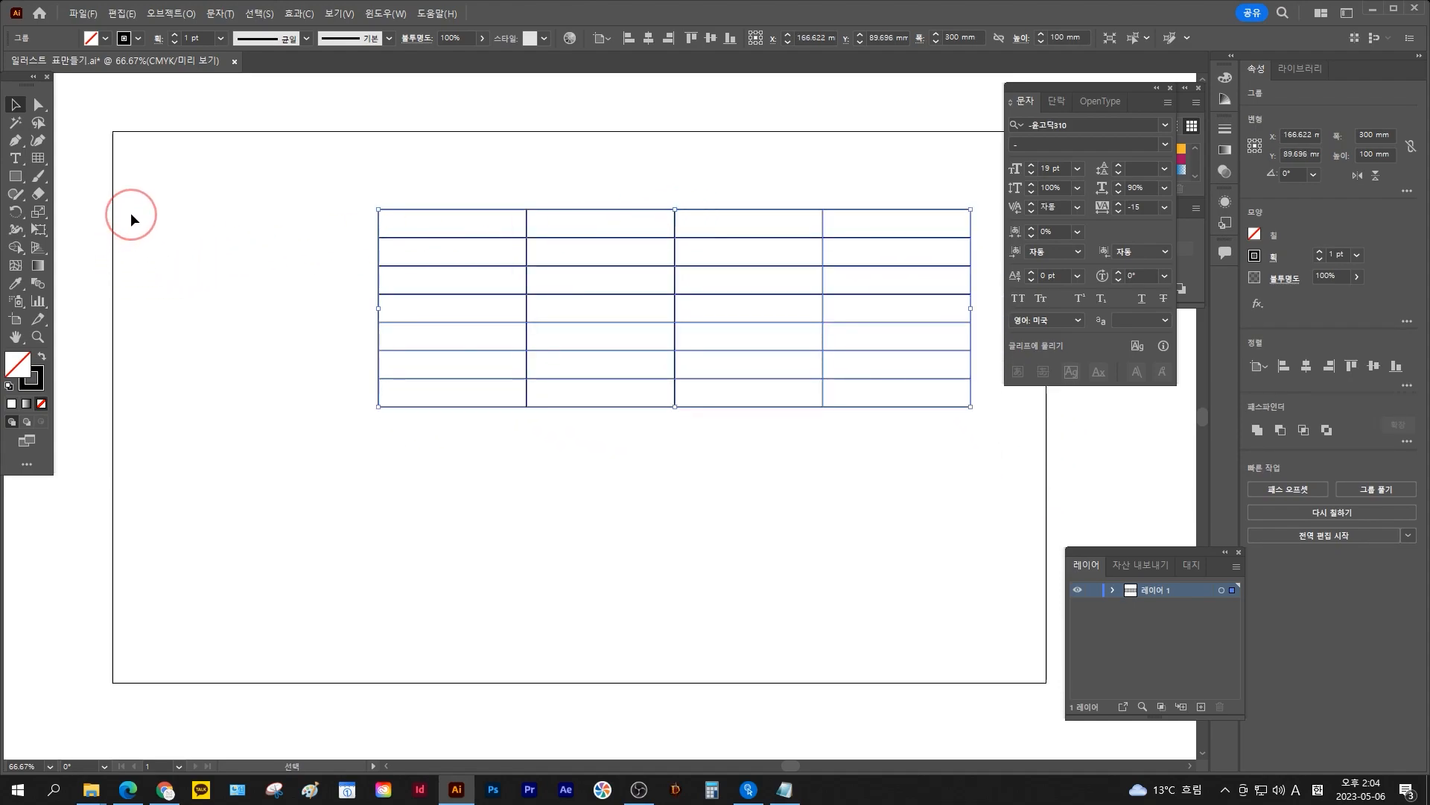
left_click(131, 212)
Review the Rectangular Grid options for size and dividers beside the drawn grid without creating another one
left_click(41, 164)
left_click(377, 146)
left_click_drag(598, 176, 284, 137)
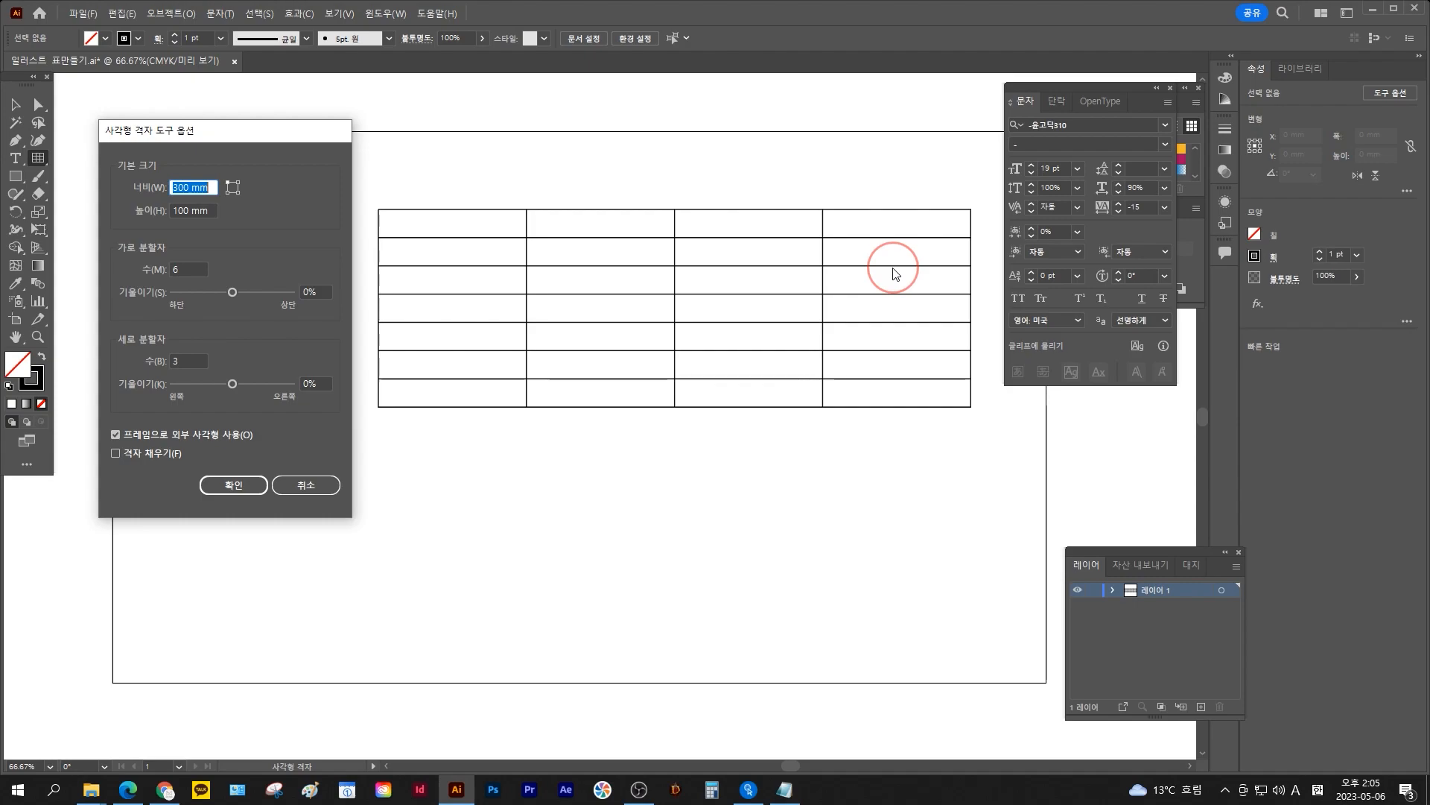
key("Escape")
Move the grid further left on the artboard so it clears the floating panels
left_click(15, 104)
left_click(906, 404)
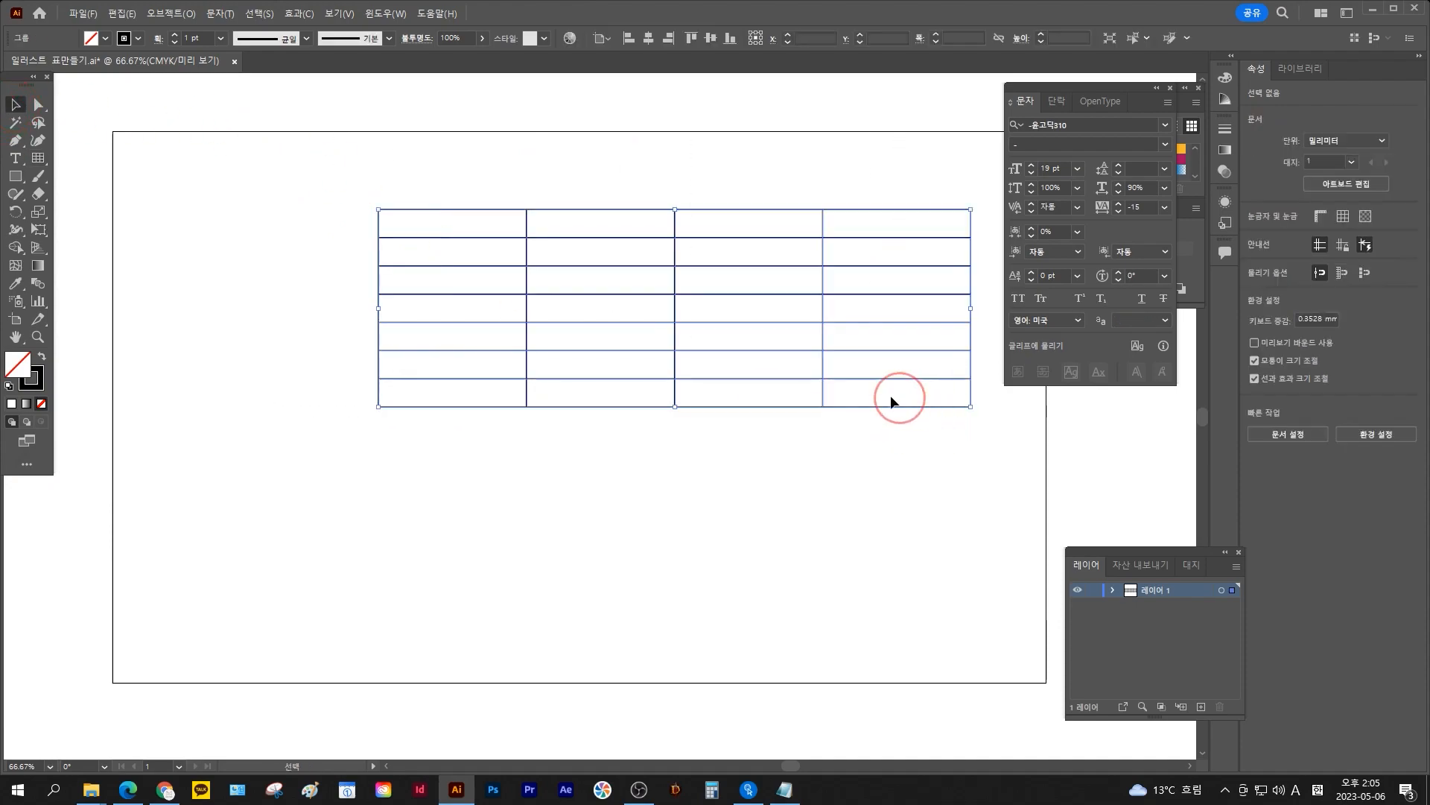
left_click_drag(848, 406, 745, 405)
left_click(757, 415)
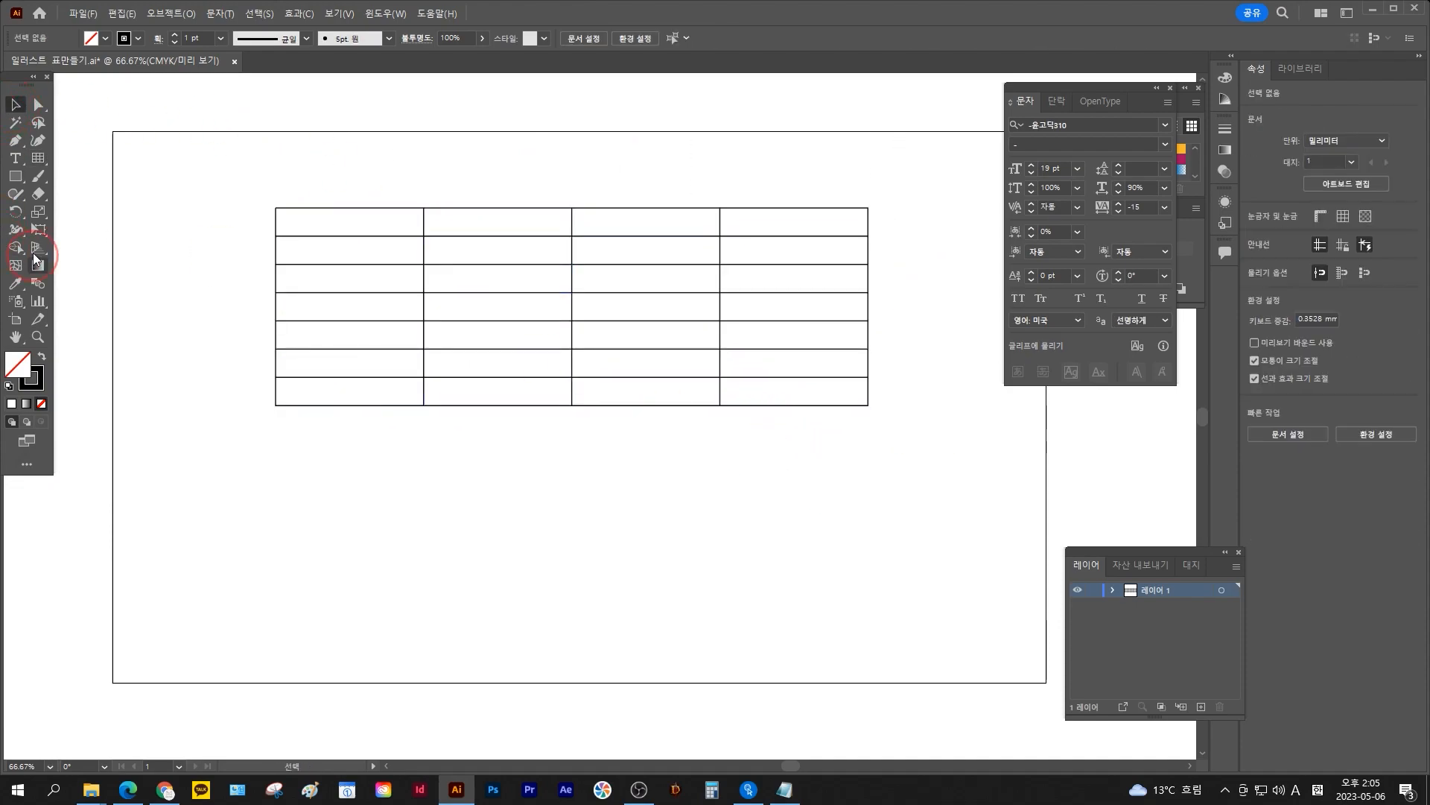
Add the text 구분 and centre it in the first cell of the table's top row
left_click(10, 164)
left_click(332, 166)
type("ㅇ")
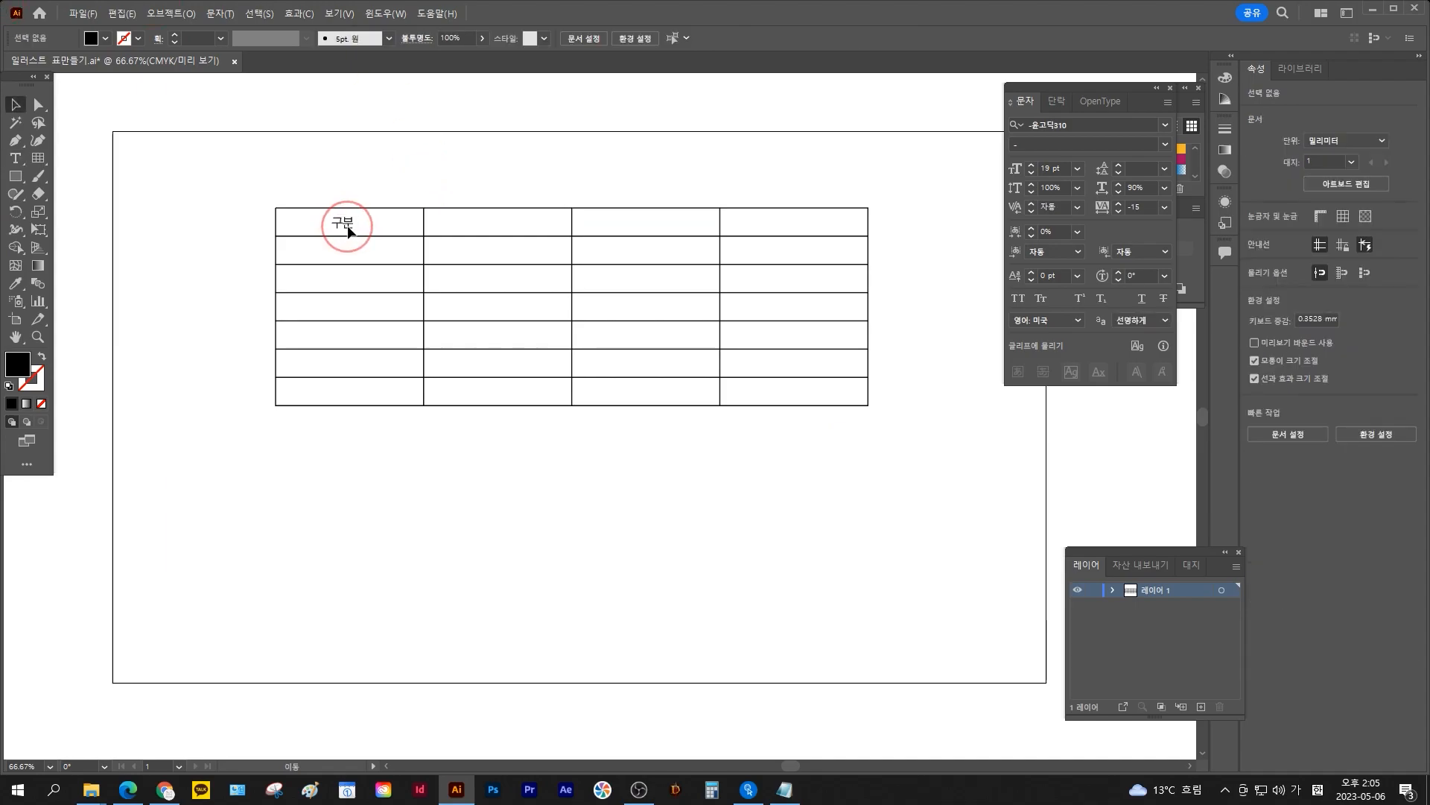
left_click(348, 225)
left_click(526, 238)
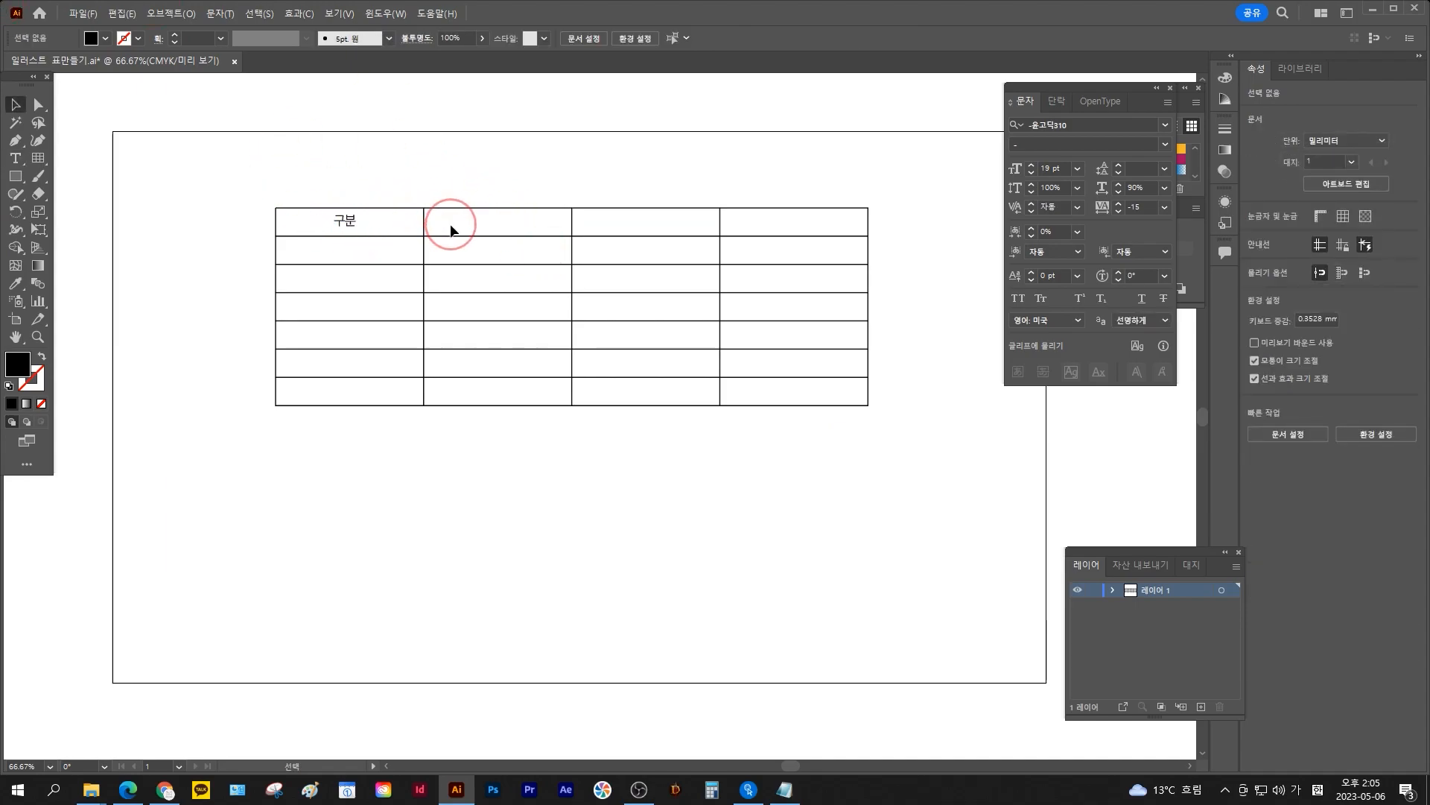
Shorten the two right-hand vertical dividers to start below the top row, merging the last three header cells
left_click(43, 106)
left_click_drag(517, 224, 770, 223)
left_click_drag(577, 190, 657, 428)
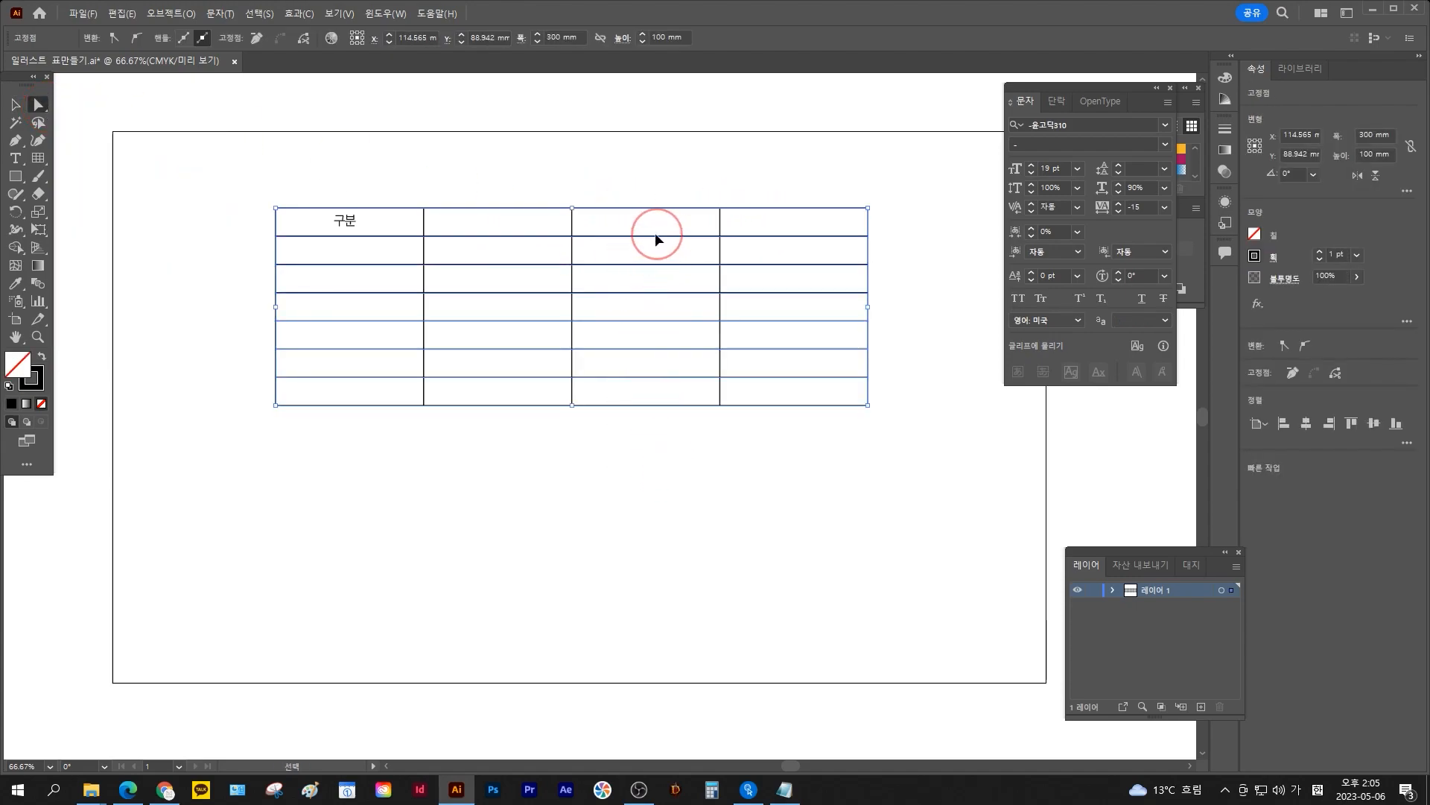
left_click(635, 233)
left_click_drag(543, 182, 790, 218)
scroll(775, 292, "up", 2)
left_click_drag(702, 198, 710, 208)
left_click_drag(657, 111, 672, 176)
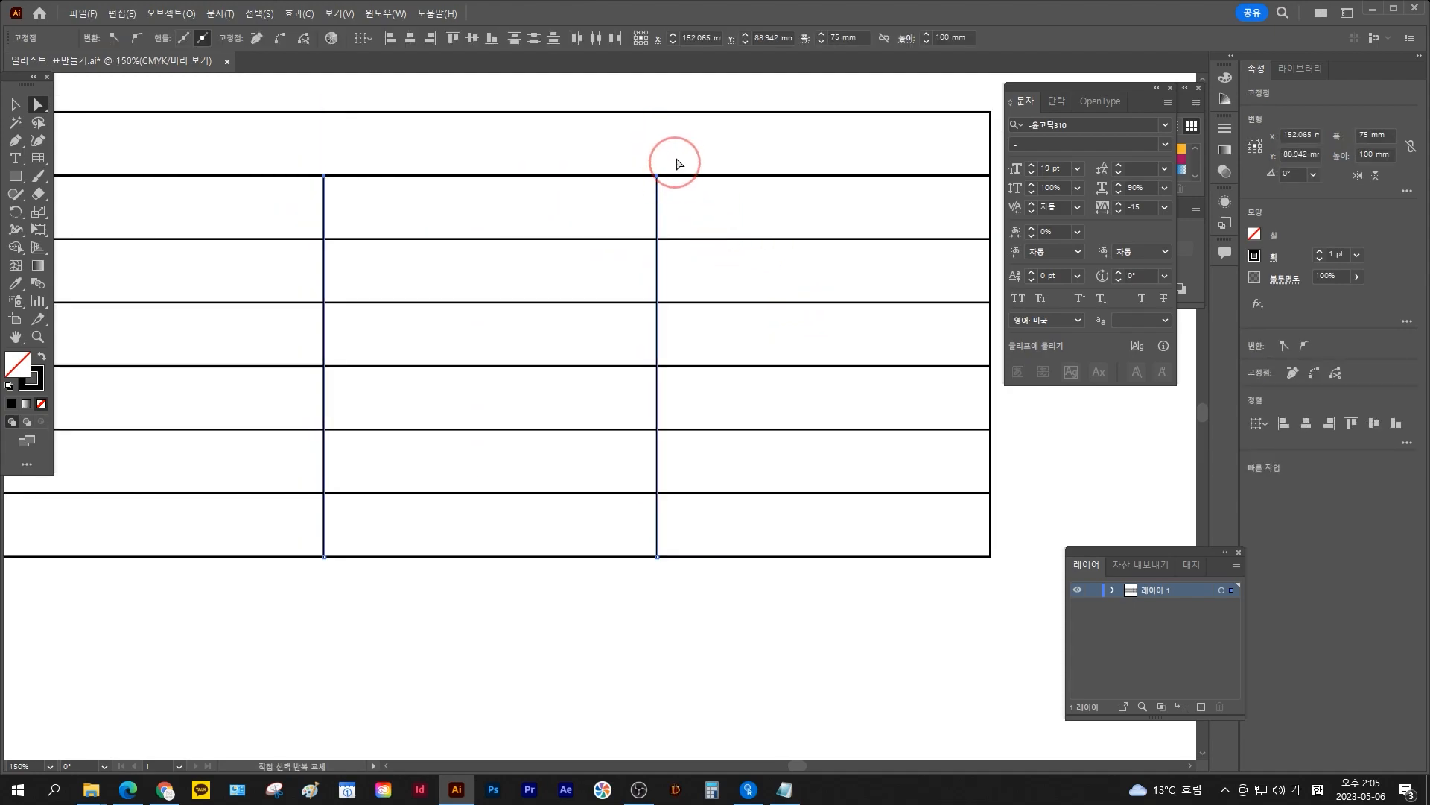
left_click(720, 213)
Copy the 구분 label into the cell below it and change the copy's text to 1
scroll(749, 250, "down", 4)
left_click_drag(729, 266, 728, 250)
scroll(806, 353, "up", 2)
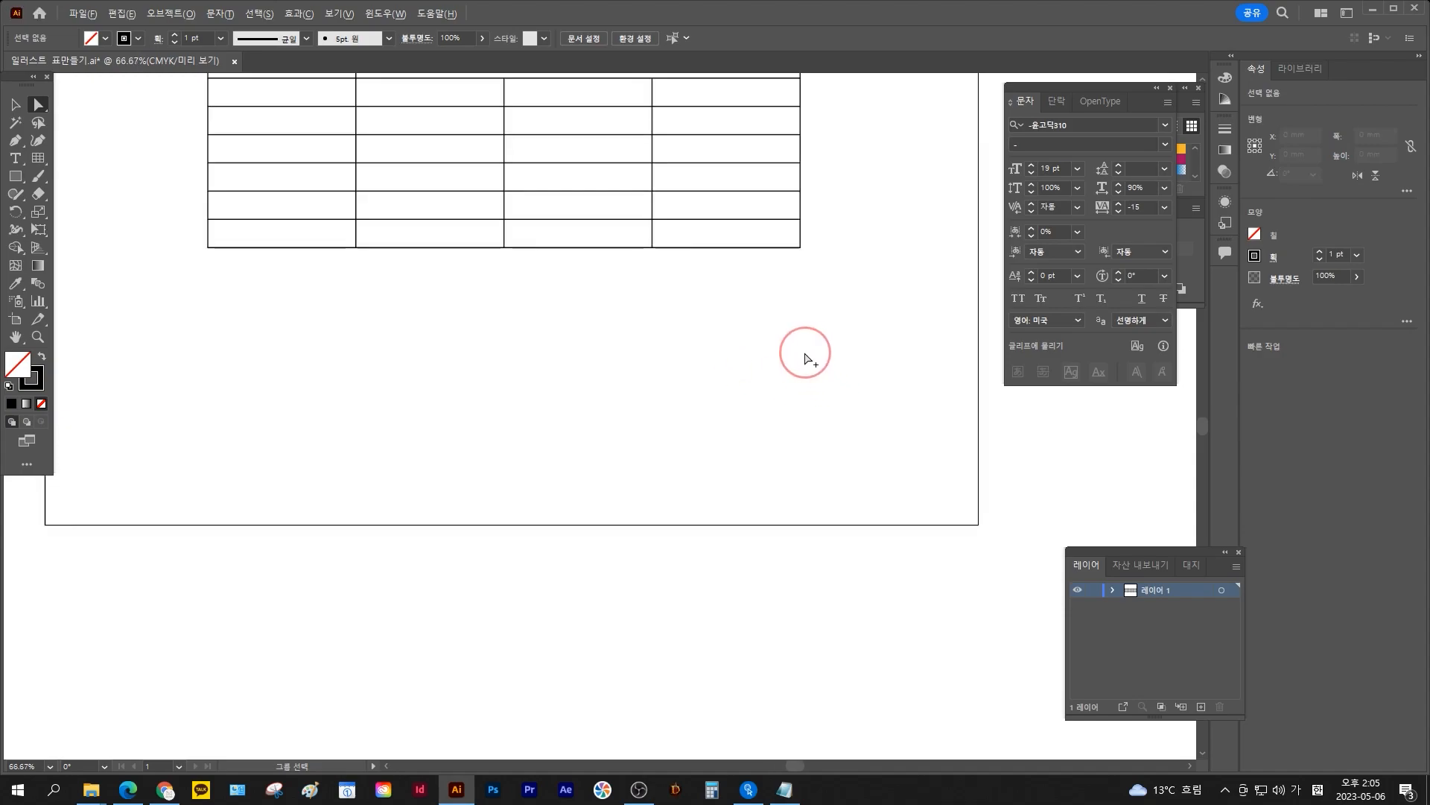
left_click_drag(617, 284, 651, 383)
key("v")
left_click_drag(309, 163, 311, 192)
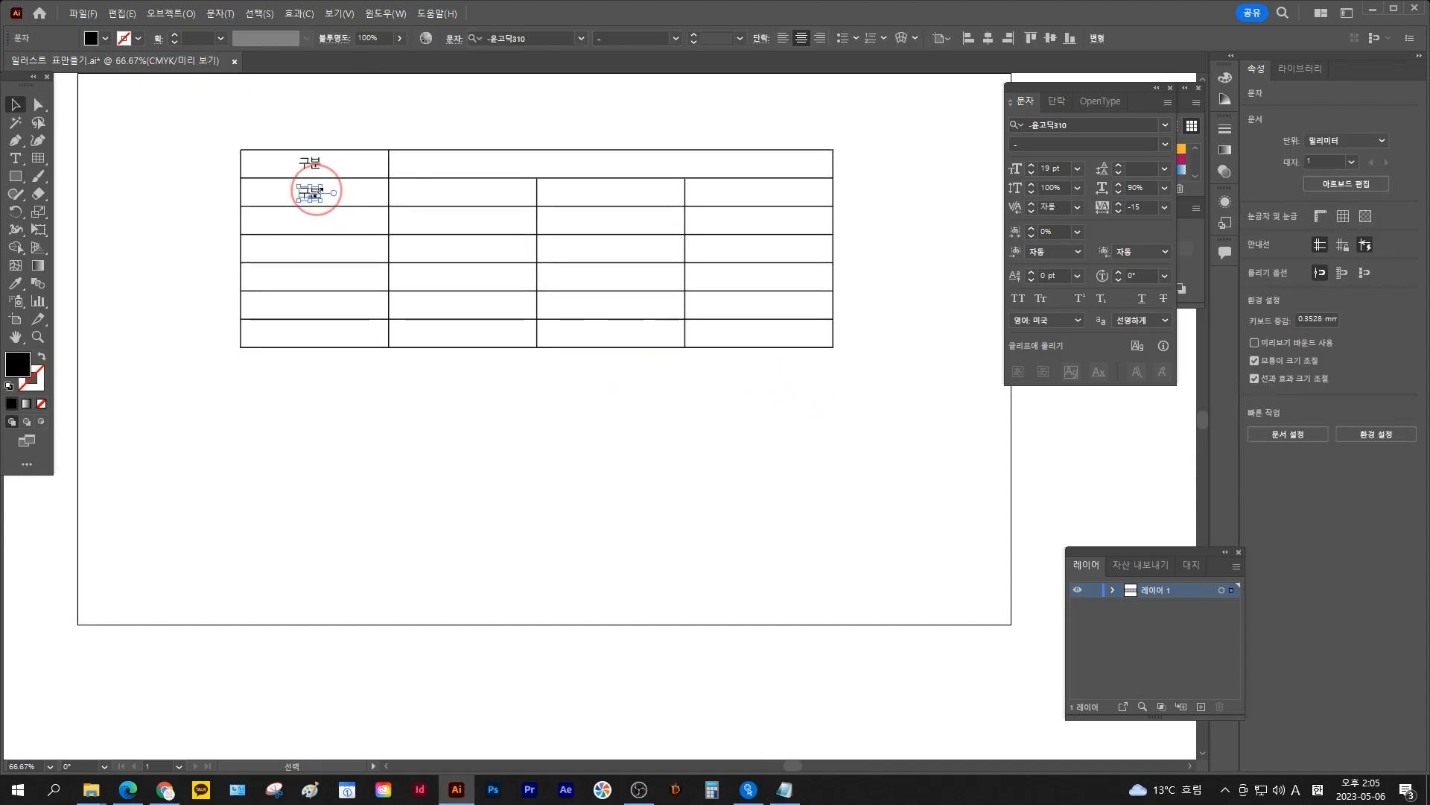
double_click(311, 192)
type("1")
key("Escape")
Repeat copies of the 1 label down the first column to fill all remaining rows
left_click_drag(310, 193, 310, 223)
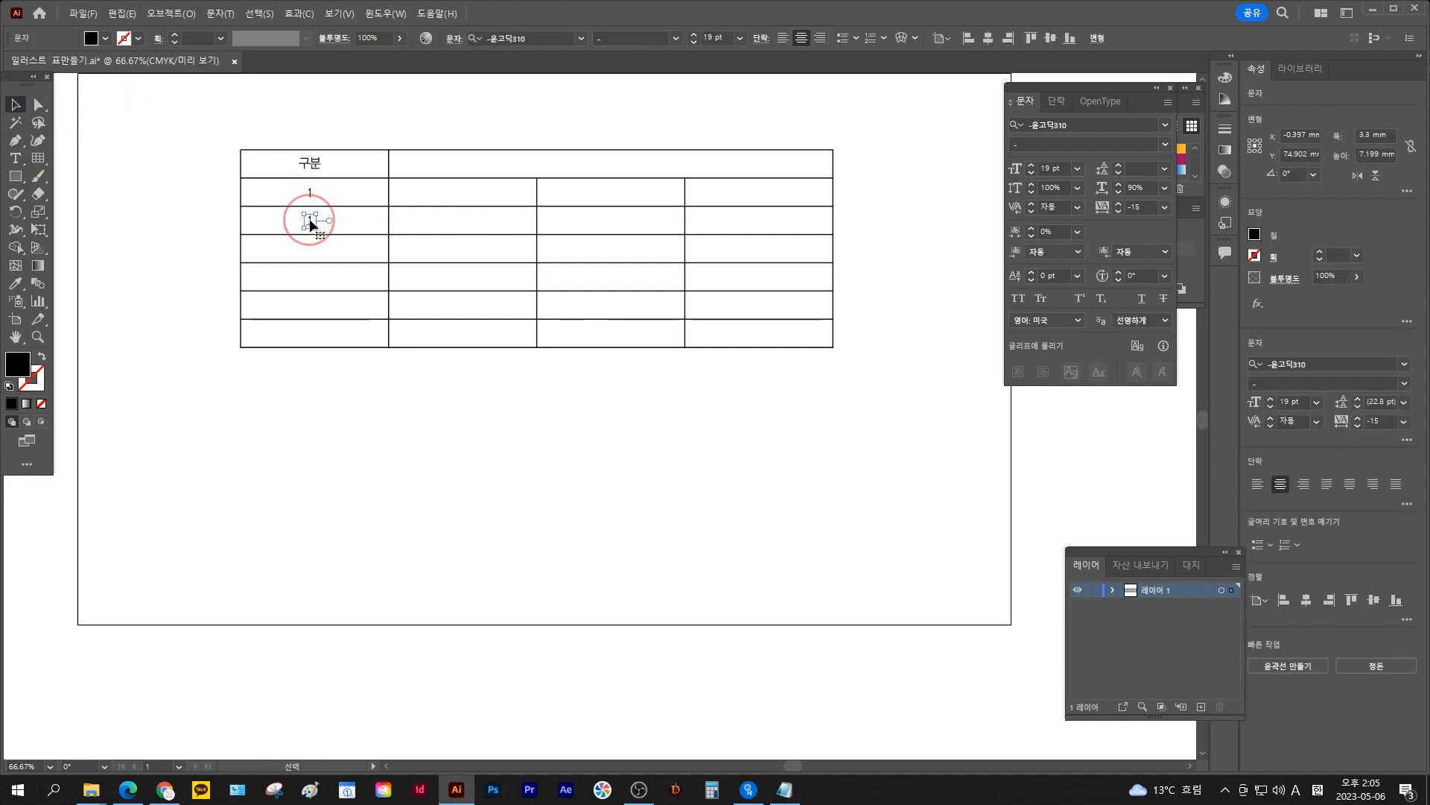
key("ctrl+d")
key("ctrl+d")
key("ctrl+d")
left_click(477, 406)
Copy the 구분 label into the merged header cell and change the copy's text to 내용
left_click_drag(296, 205, 581, 202)
double_click(582, 202)
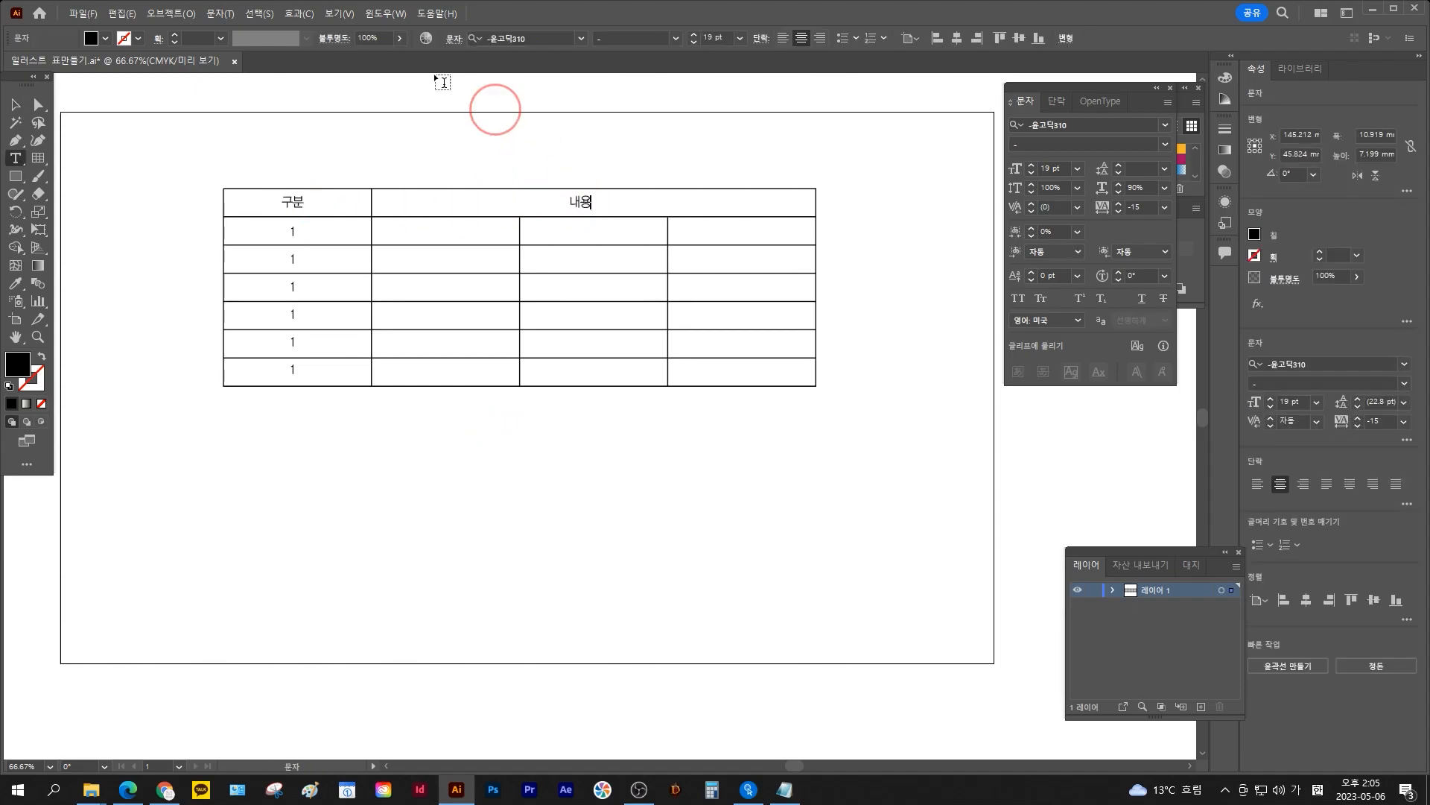
key("Escape")
left_click(528, 136)
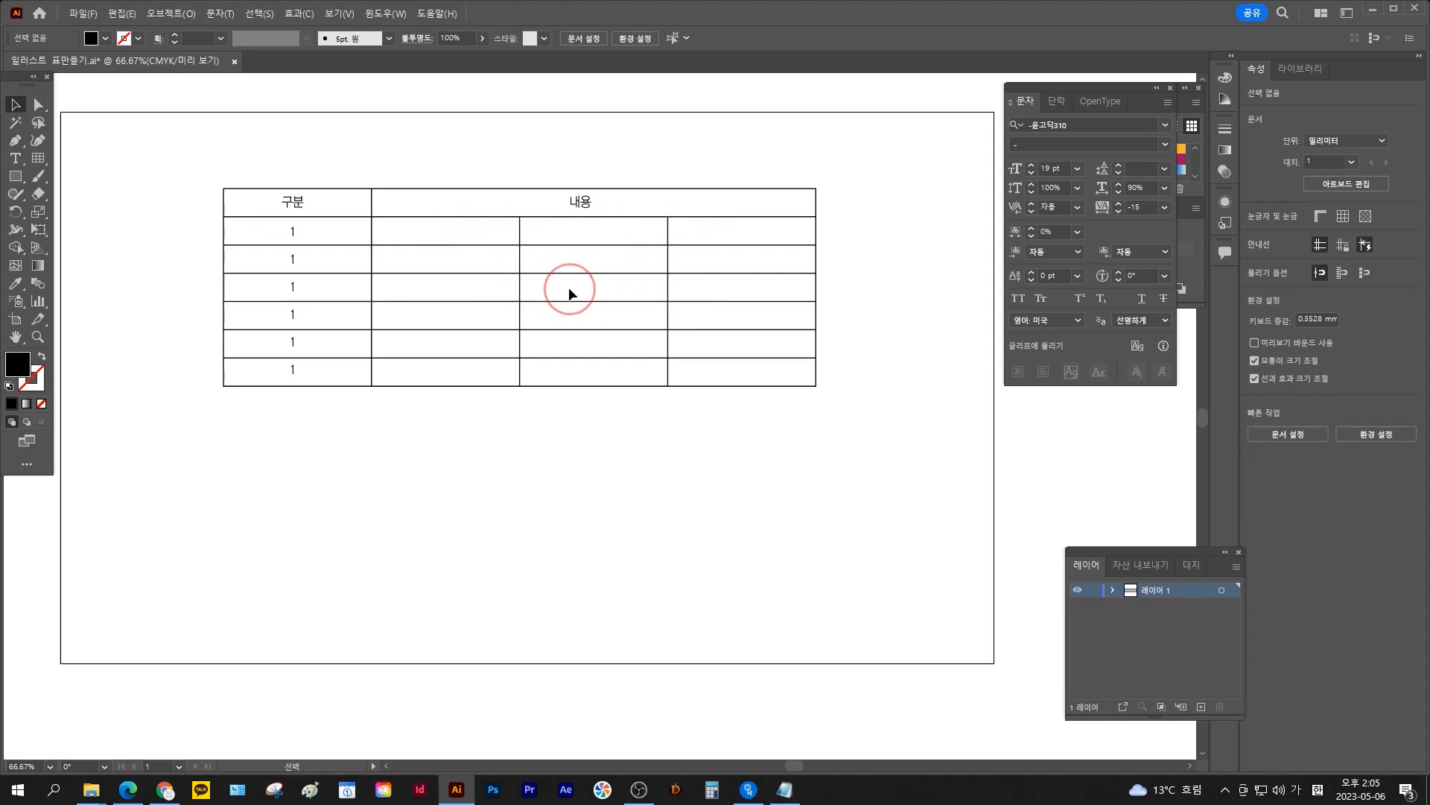
Delete the two vertical dividers beneath the 내용 header to leave a two-column table
left_click(38, 104)
left_click_drag(480, 230, 740, 232)
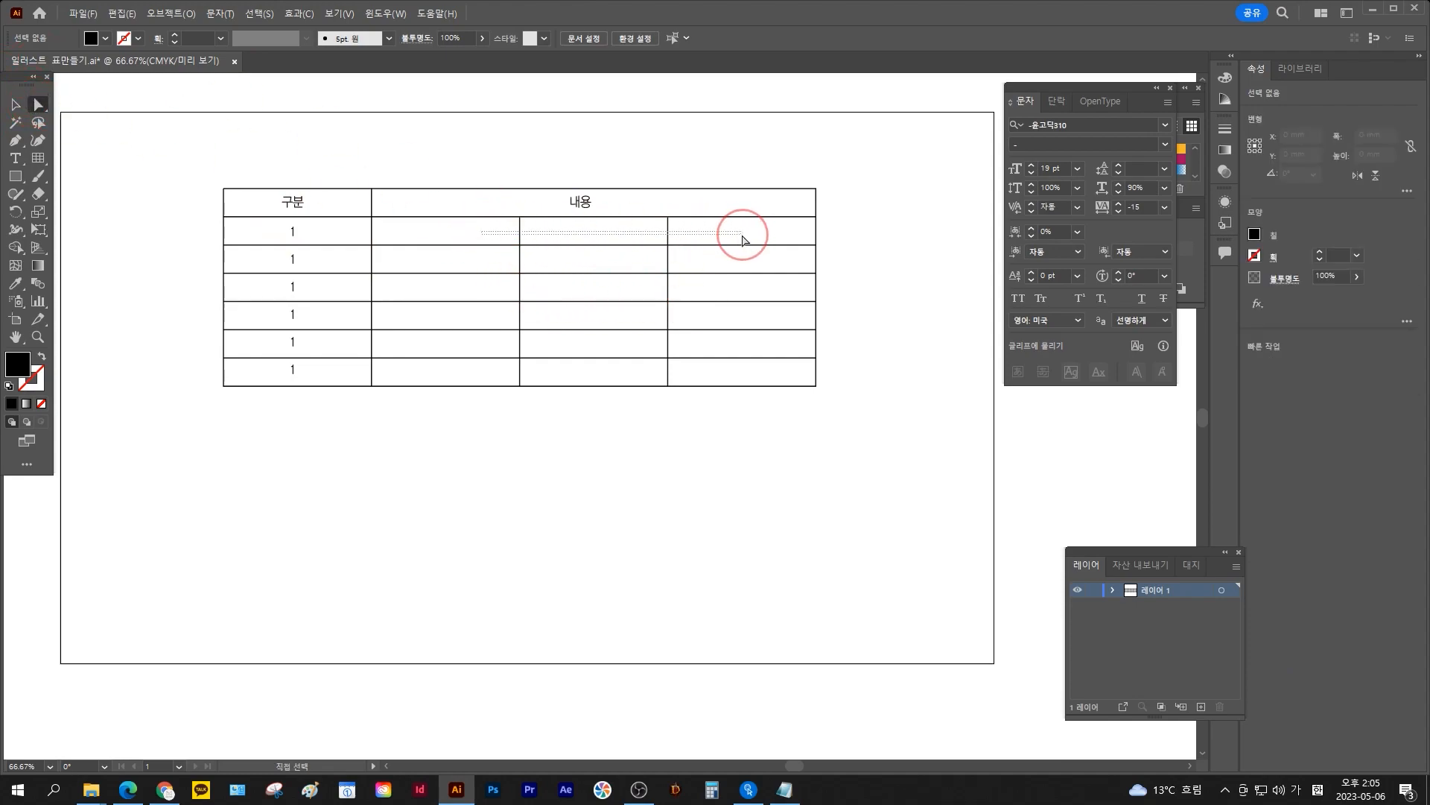
key("Delete")
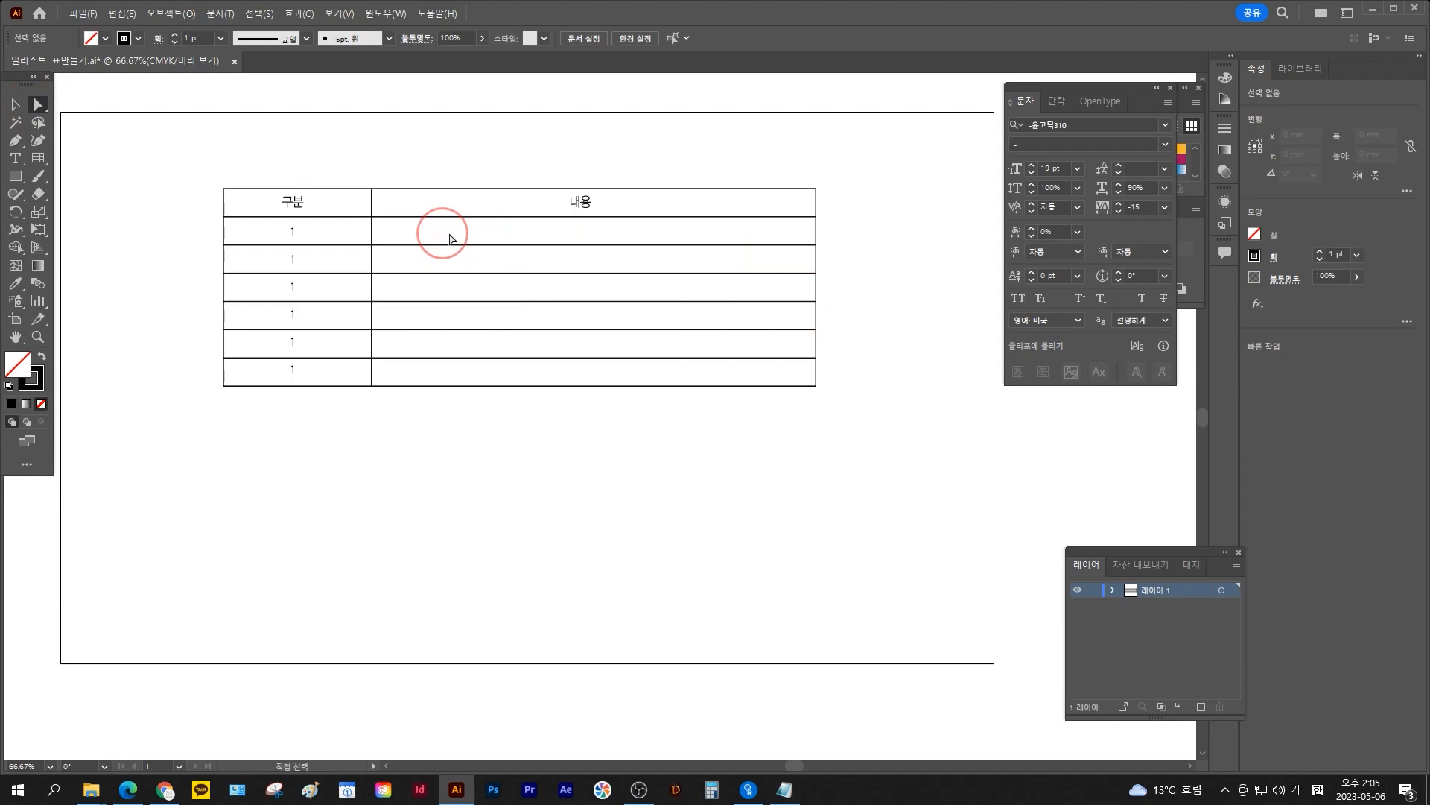
left_click_drag(548, 298, 588, 301)
Draw a rectangle of 300 × 14.286 mm exactly covering the table's header row
left_click(15, 176)
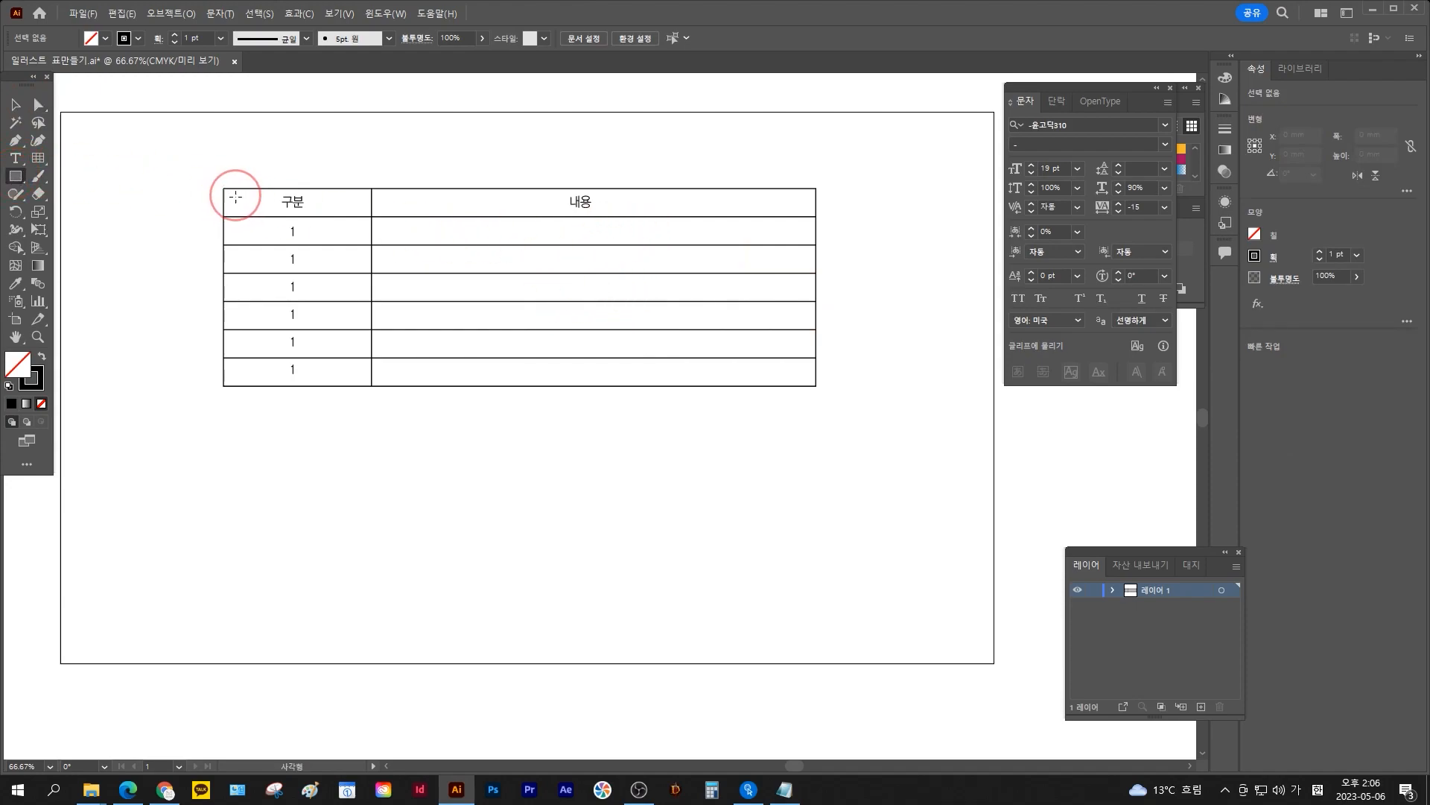
key("a")
key("m")
mouse_move(223, 188)
left_mouse_down()
mouse_move(390, 217)
mouse_move(816, 217)
left_mouse_up()
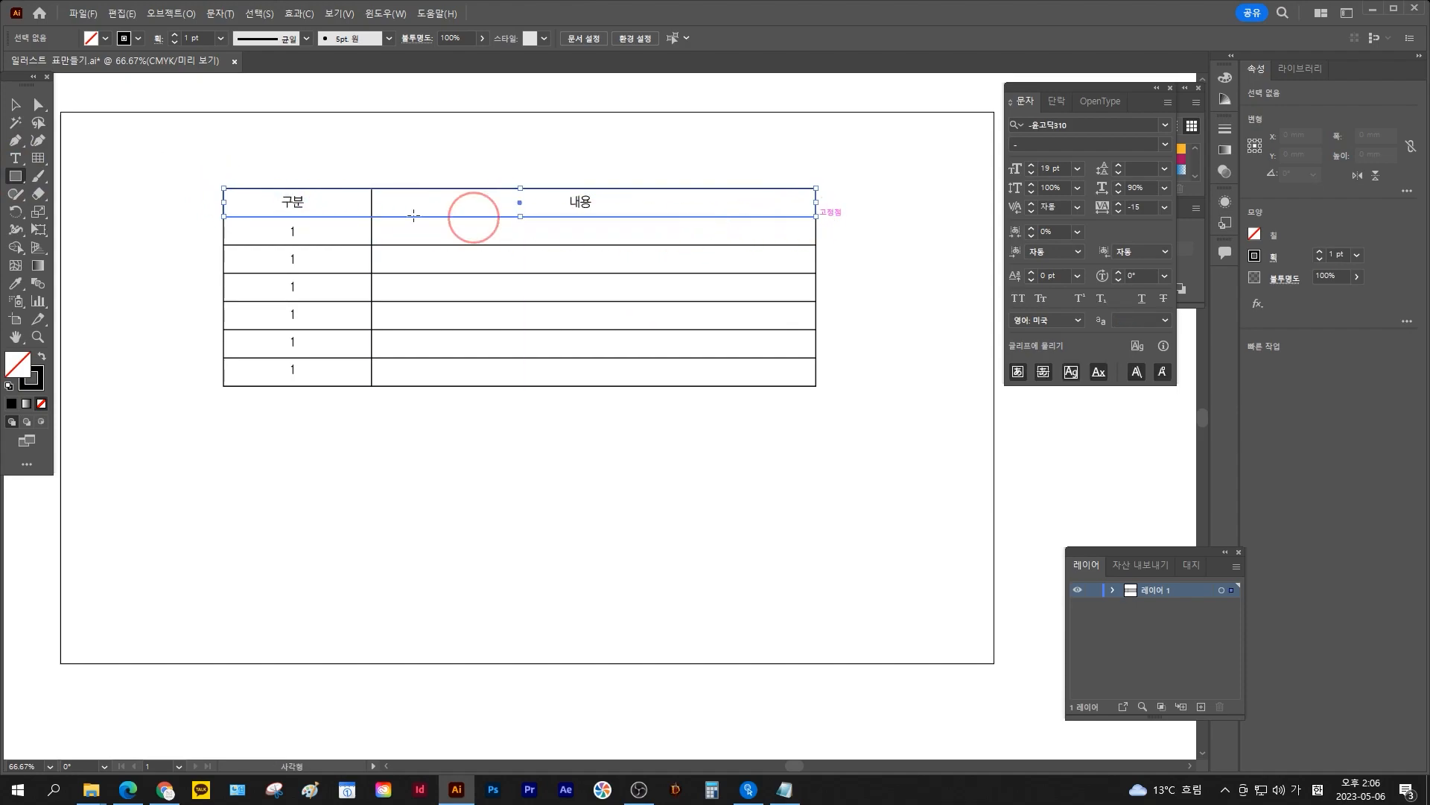
Fill the header rectangle with the beige swatch C=25 M=25 Y=40 K=0, without a stroke, and send it behind the text and grid
left_click(43, 357)
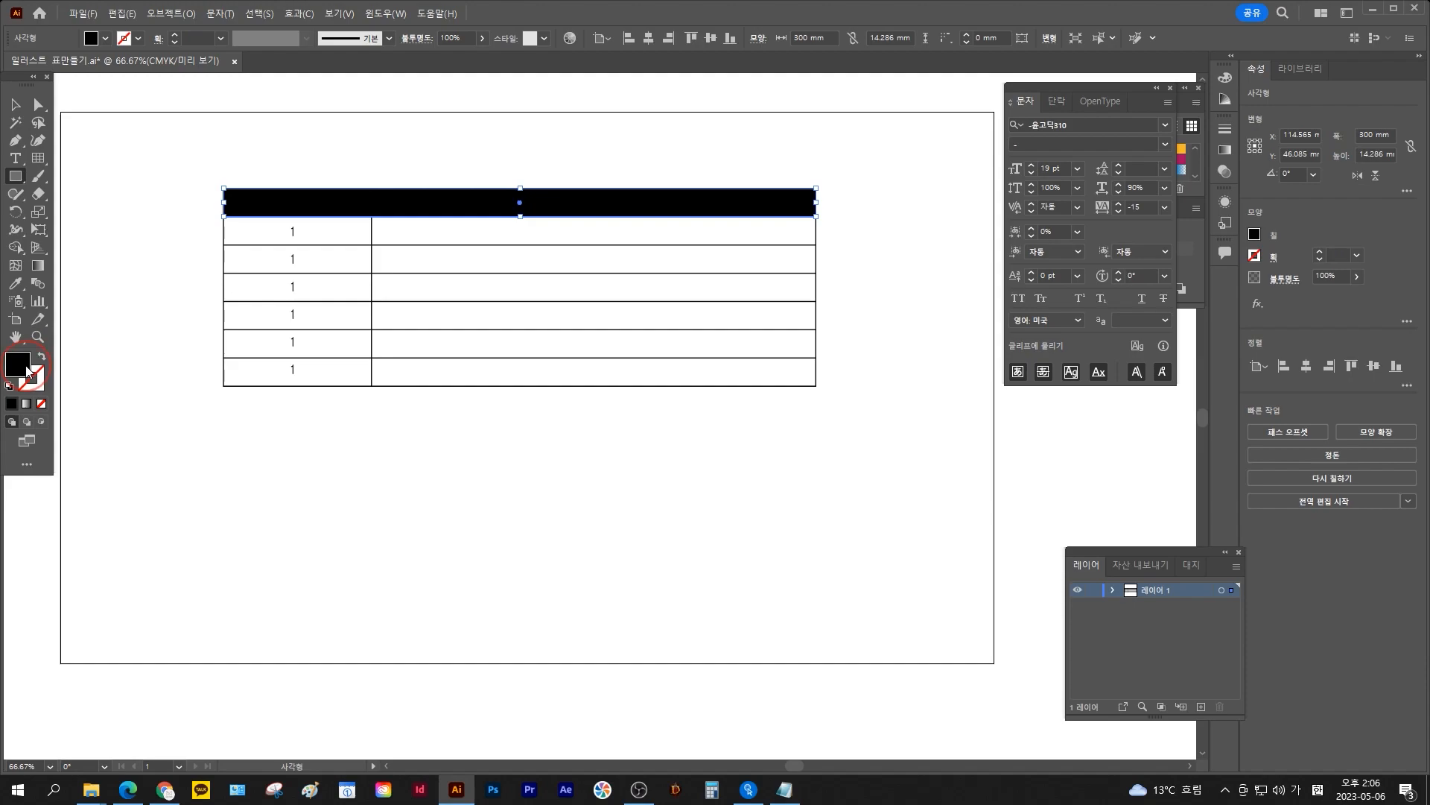
left_click(1191, 238)
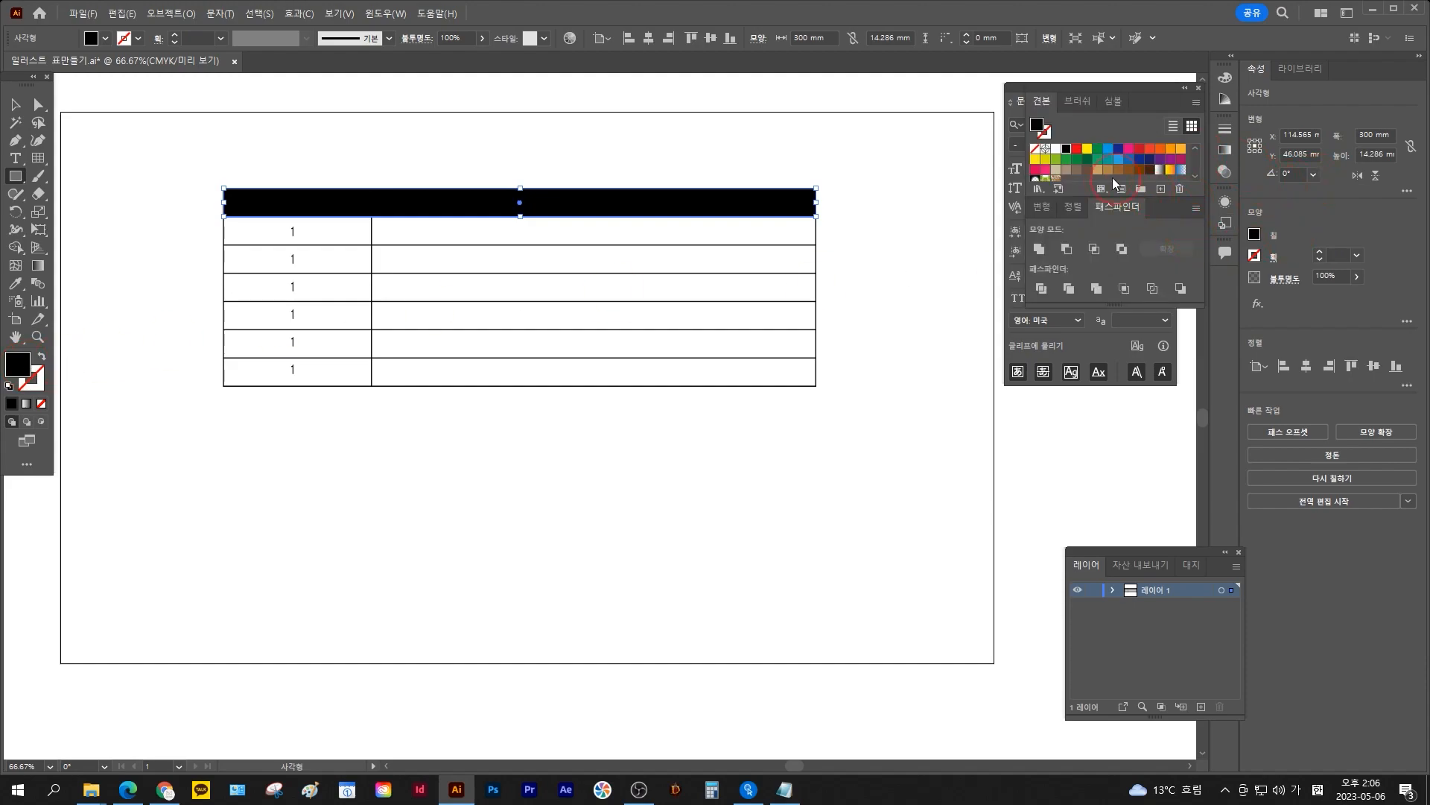
left_click(1056, 170)
key("ctrl+shift+bracketleft")
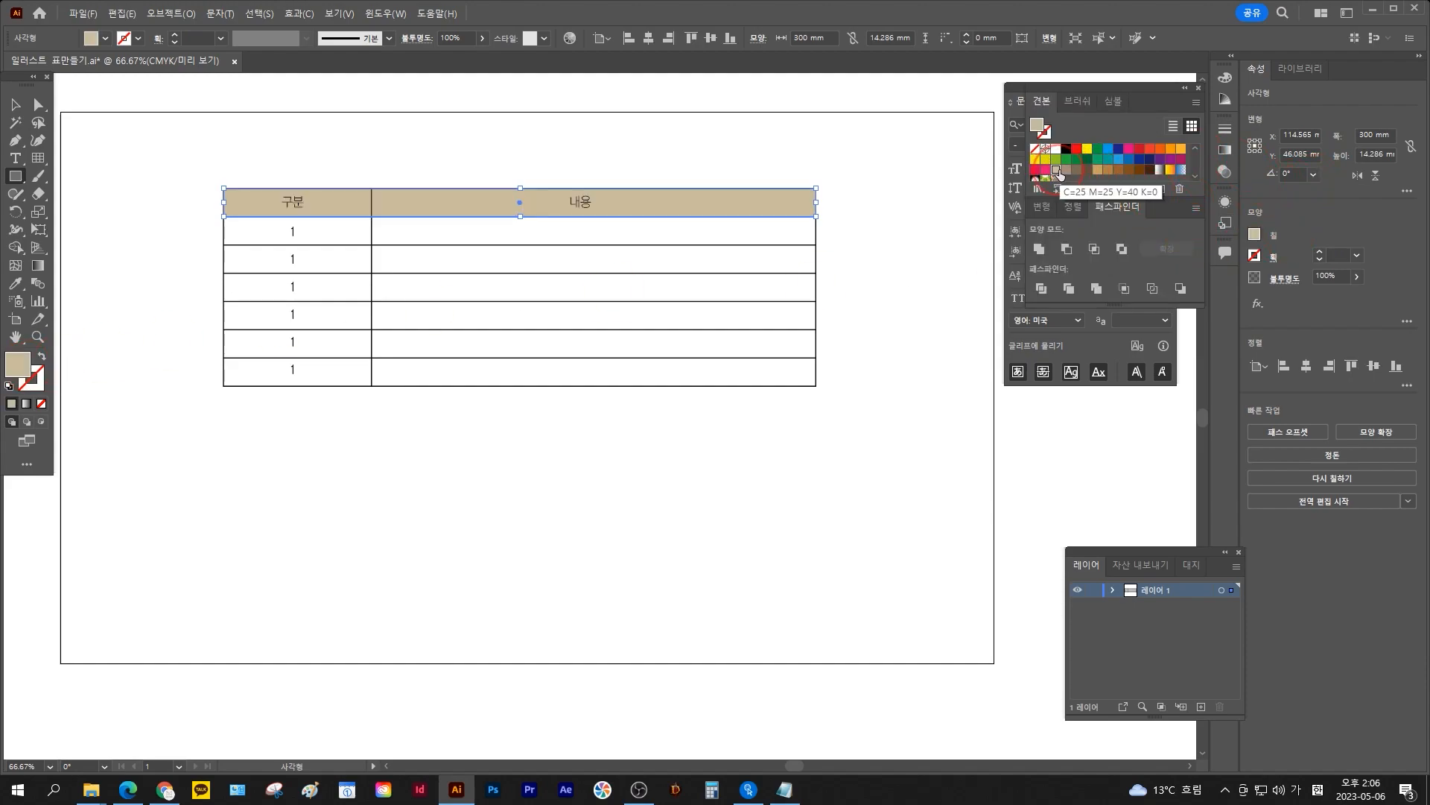
left_click(717, 118)
key("Escape")
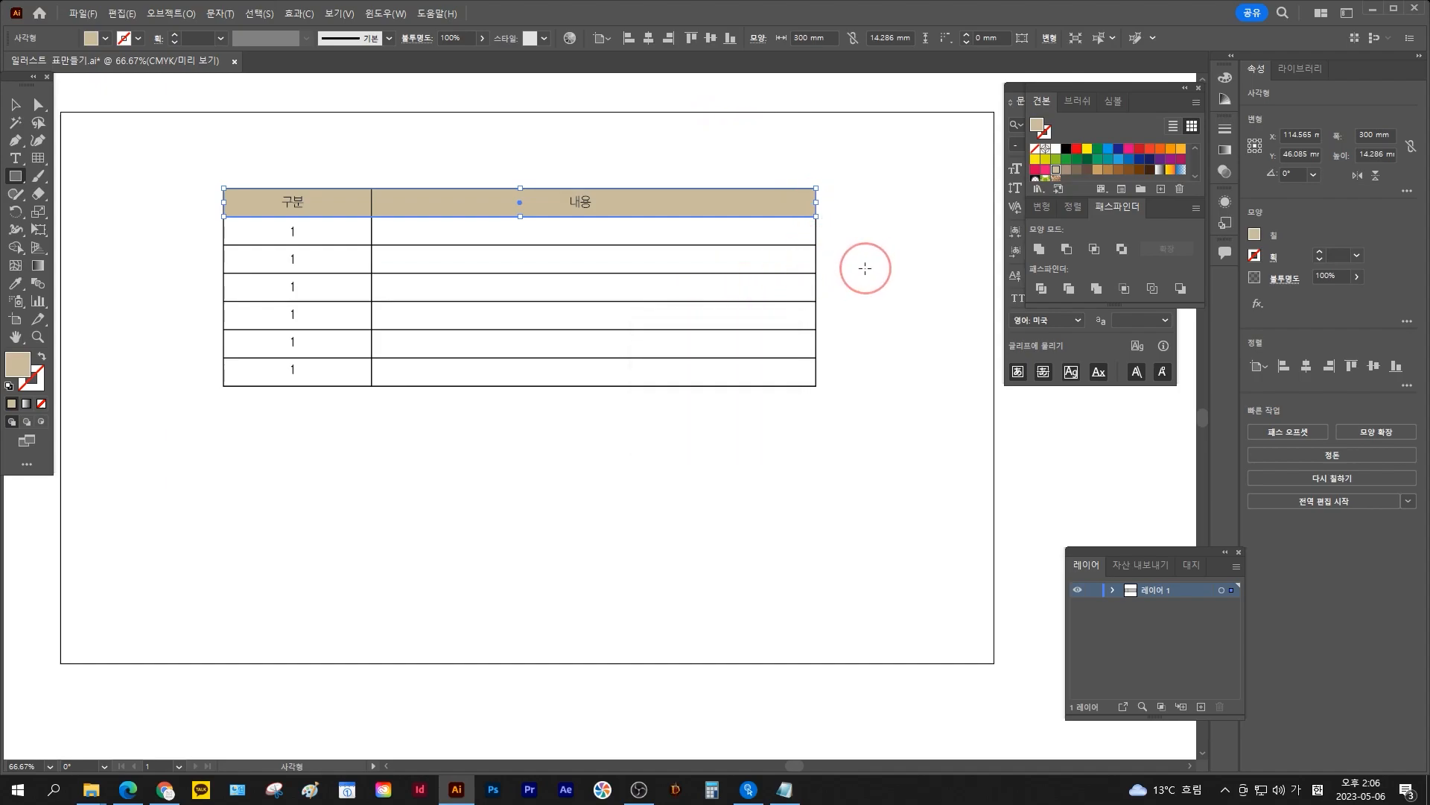
left_click(15, 105)
left_click(678, 421)
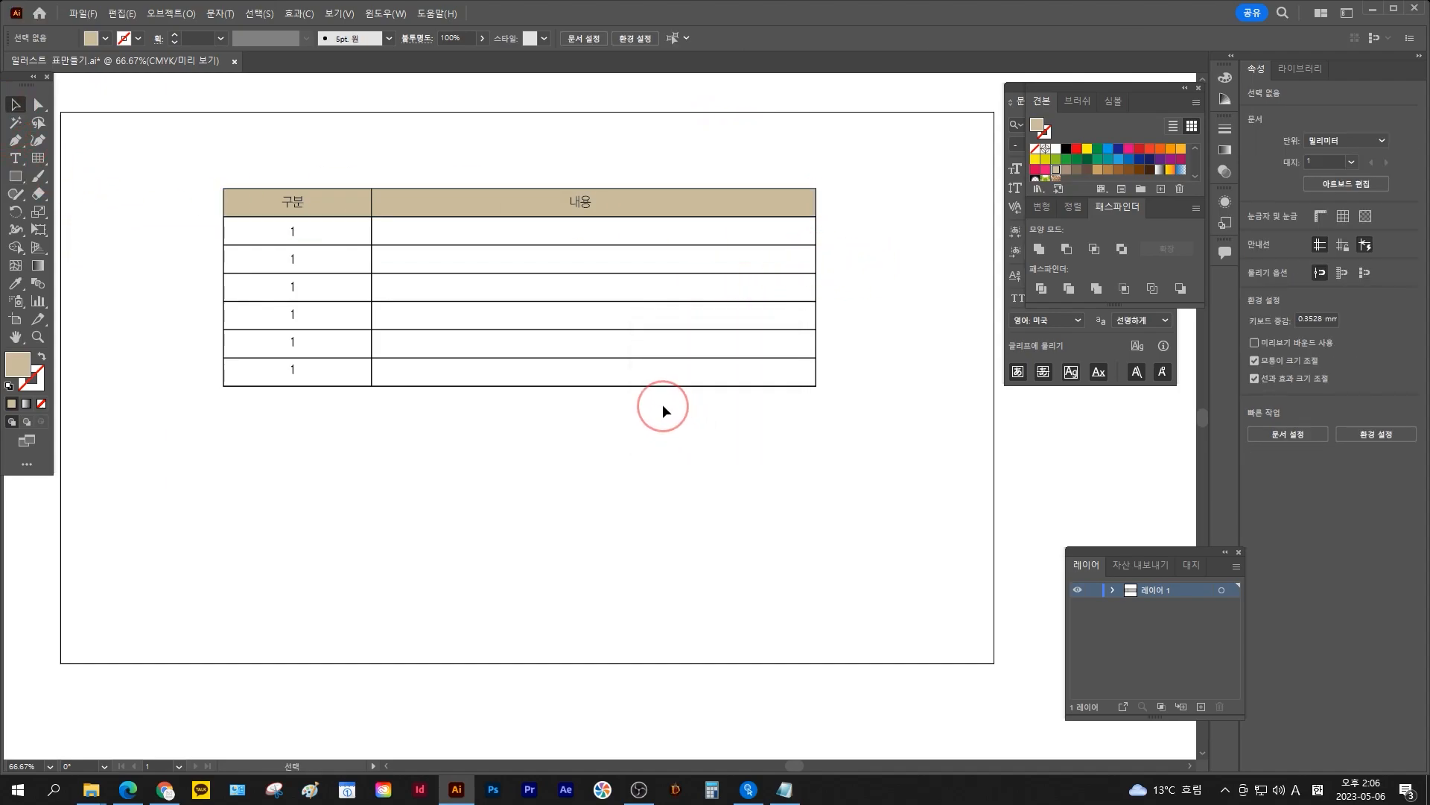
Stretch the table's bottom edge downward so that only the last row becomes taller
left_click(38, 106)
left_click_drag(210, 376, 861, 404)
left_click_drag(224, 388, 234, 435)
left_click(362, 488)
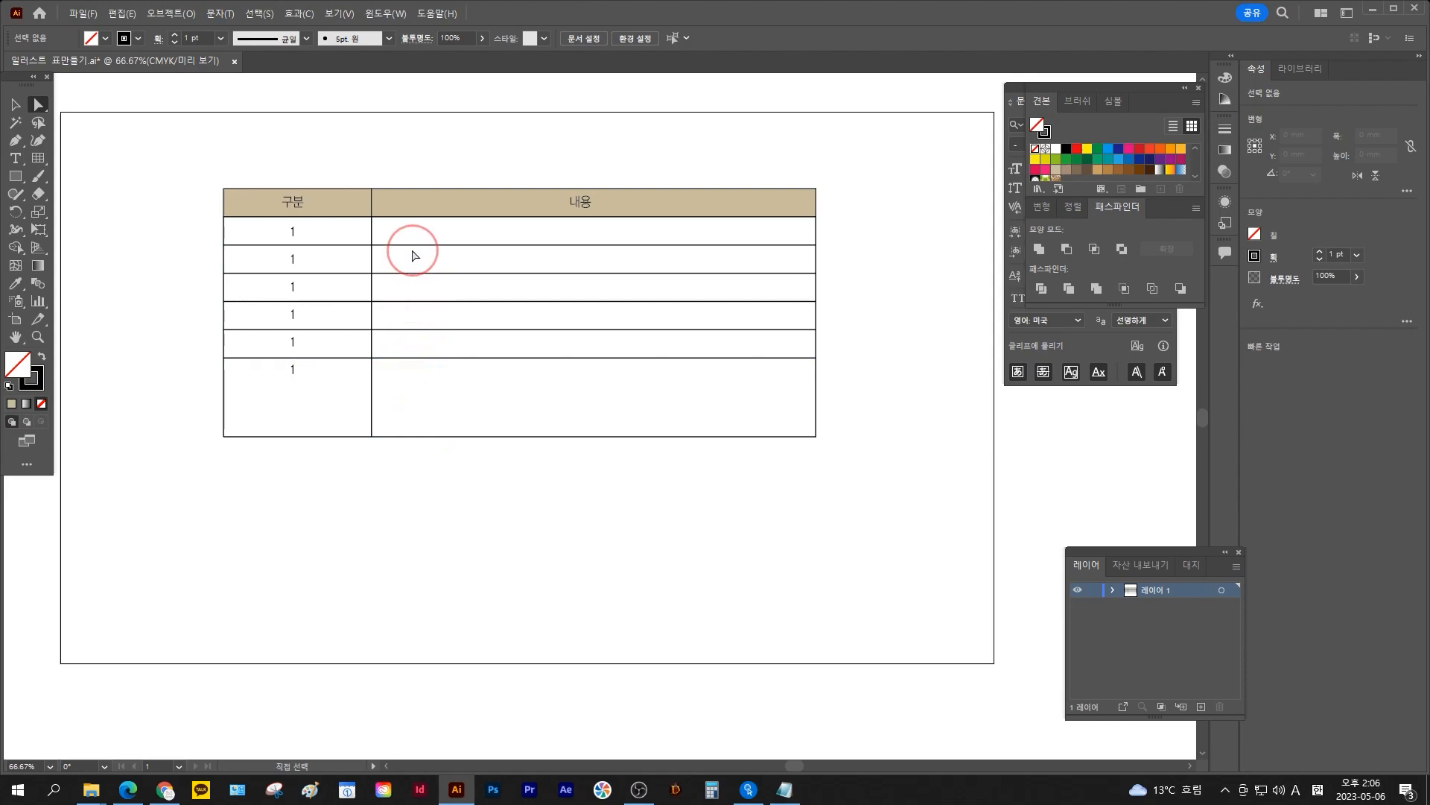
Ungroup the table grid and copy its last horizontal divider down onto the table's bottom edge
key("v")
left_click(468, 359)
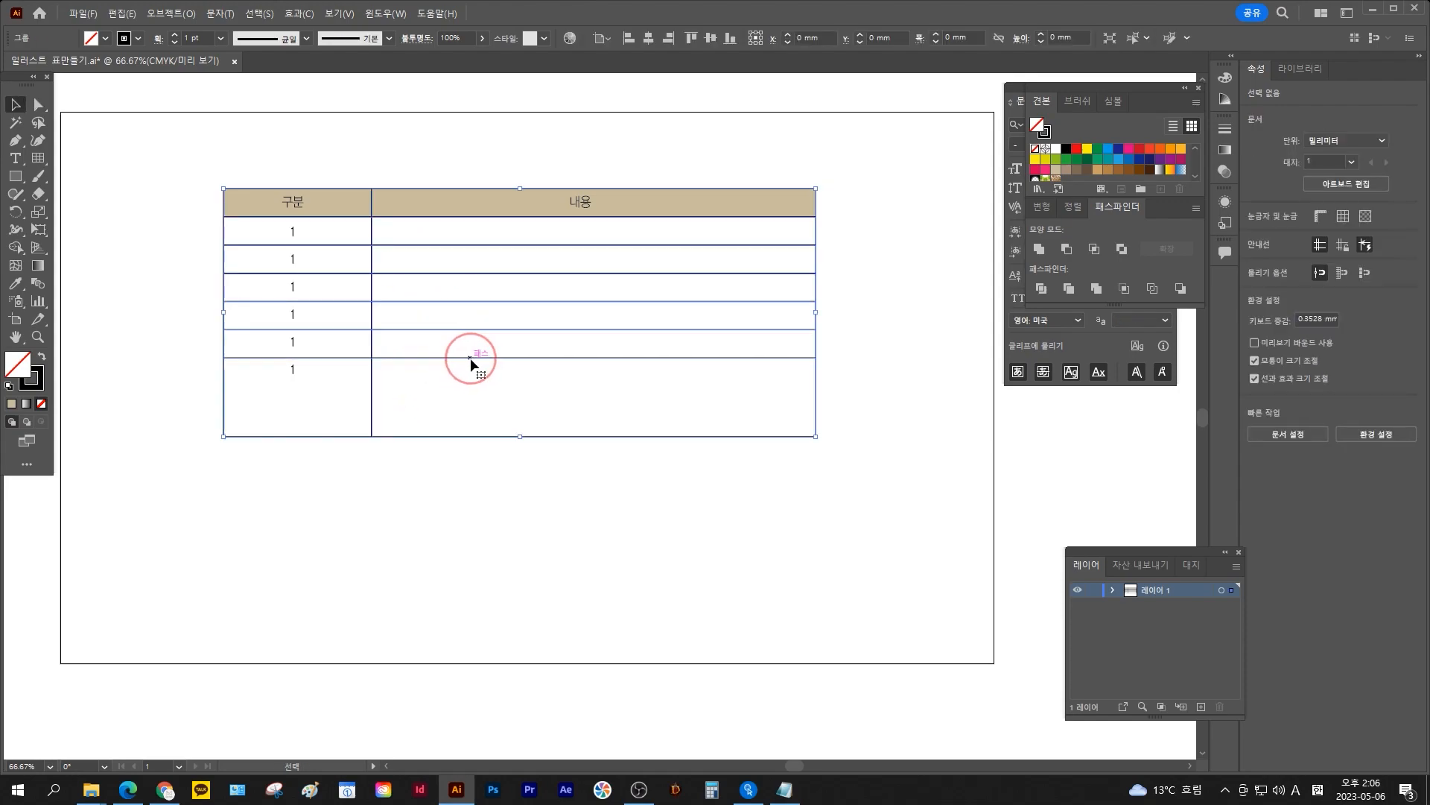
key("ctrl+shift+g")
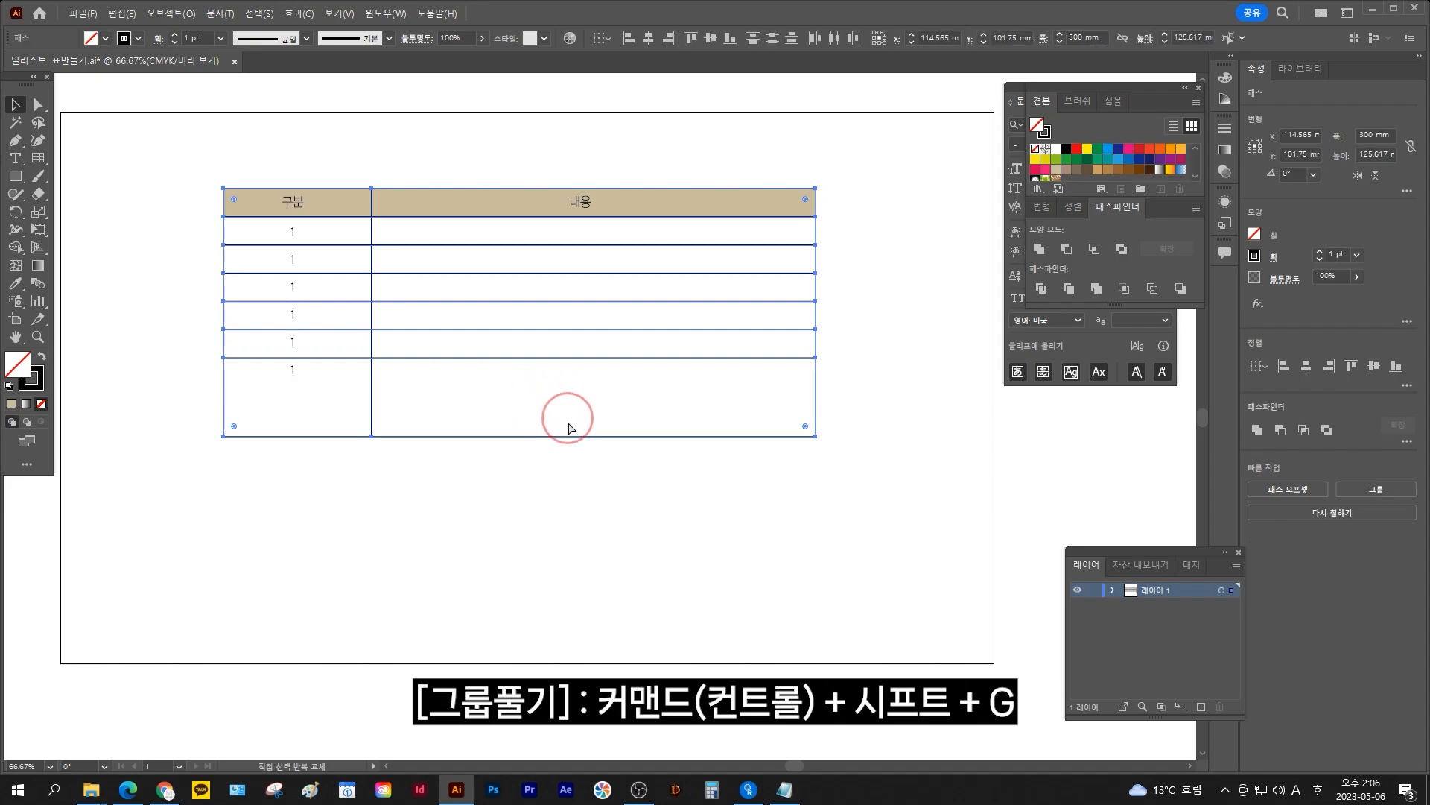
left_click(598, 484)
left_click_drag(617, 358, 637, 442)
key("ctrl+z")
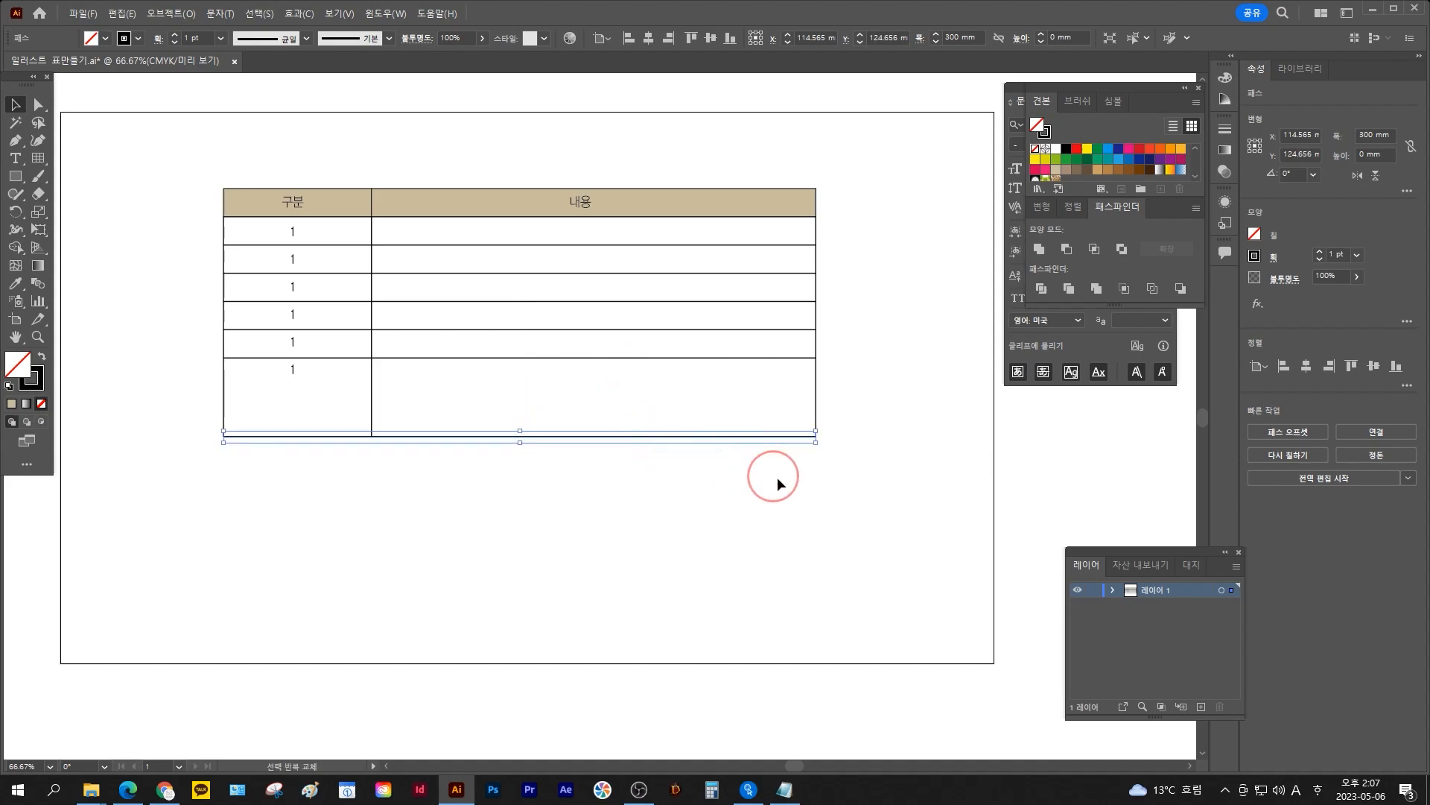
Try distributing the horizontal lines evenly from the header's lower edge to the table's bottom edge
left_click(860, 403)
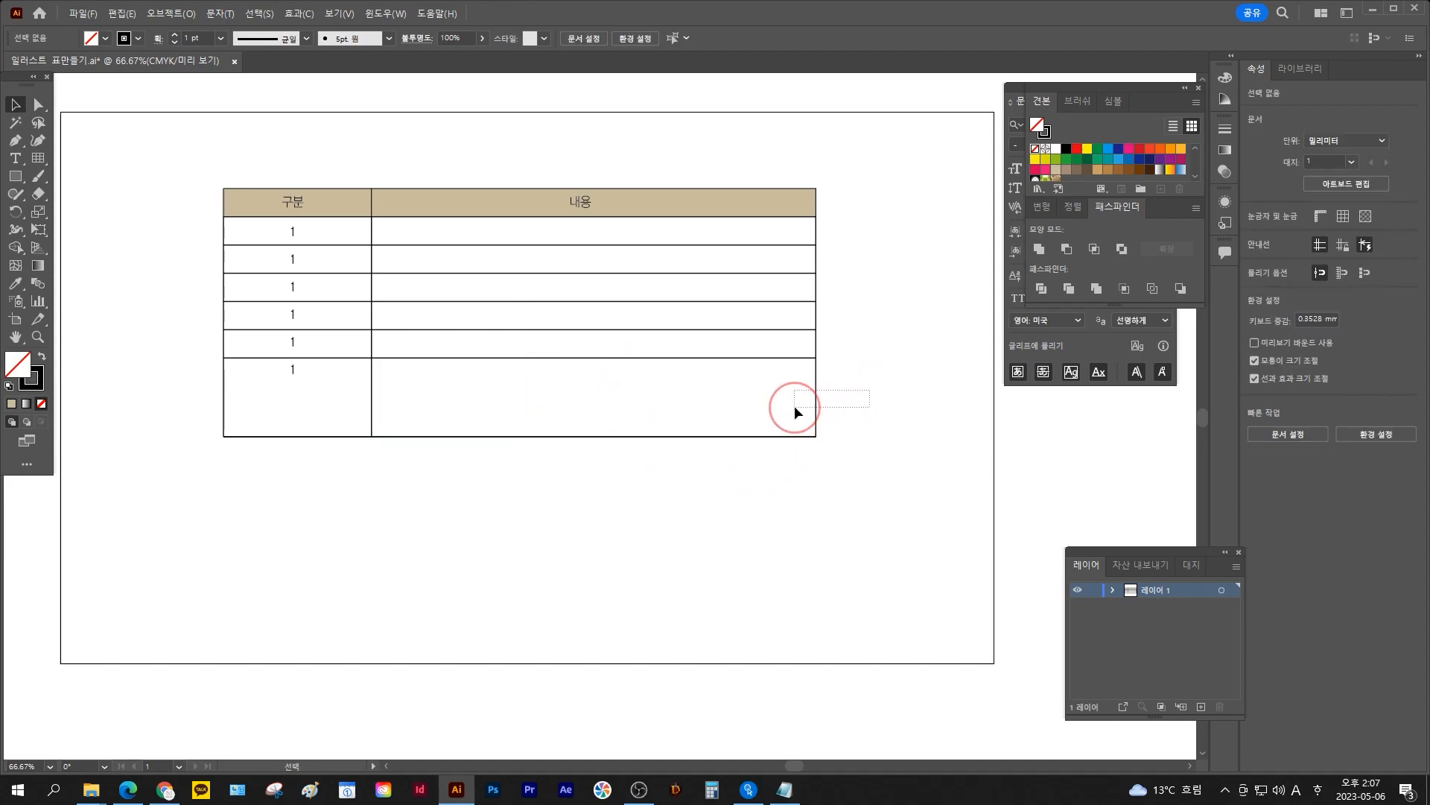
left_click_drag(794, 407, 794, 408)
left_click(777, 473)
left_click_drag(764, 476, 669, 235)
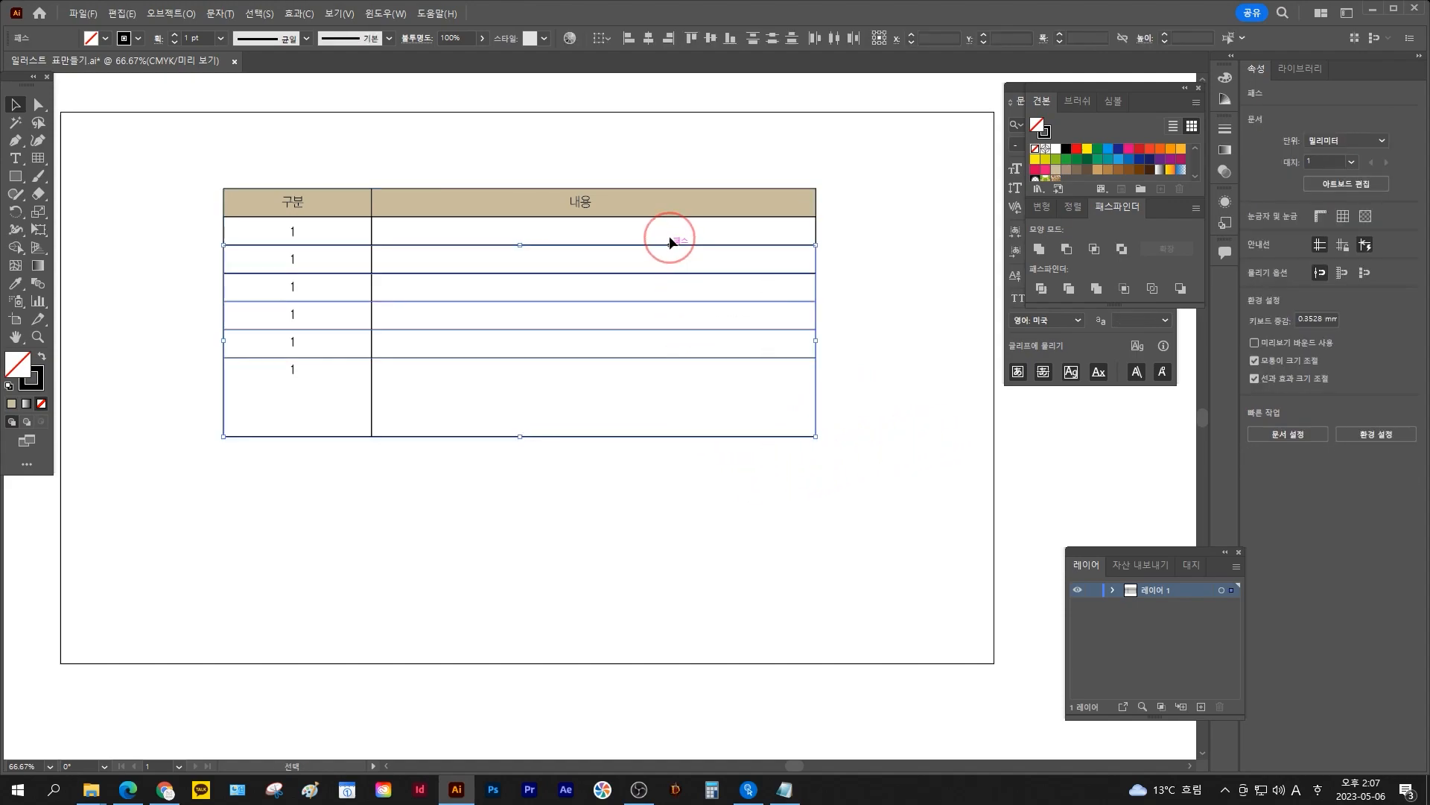
left_click(727, 217, "shift")
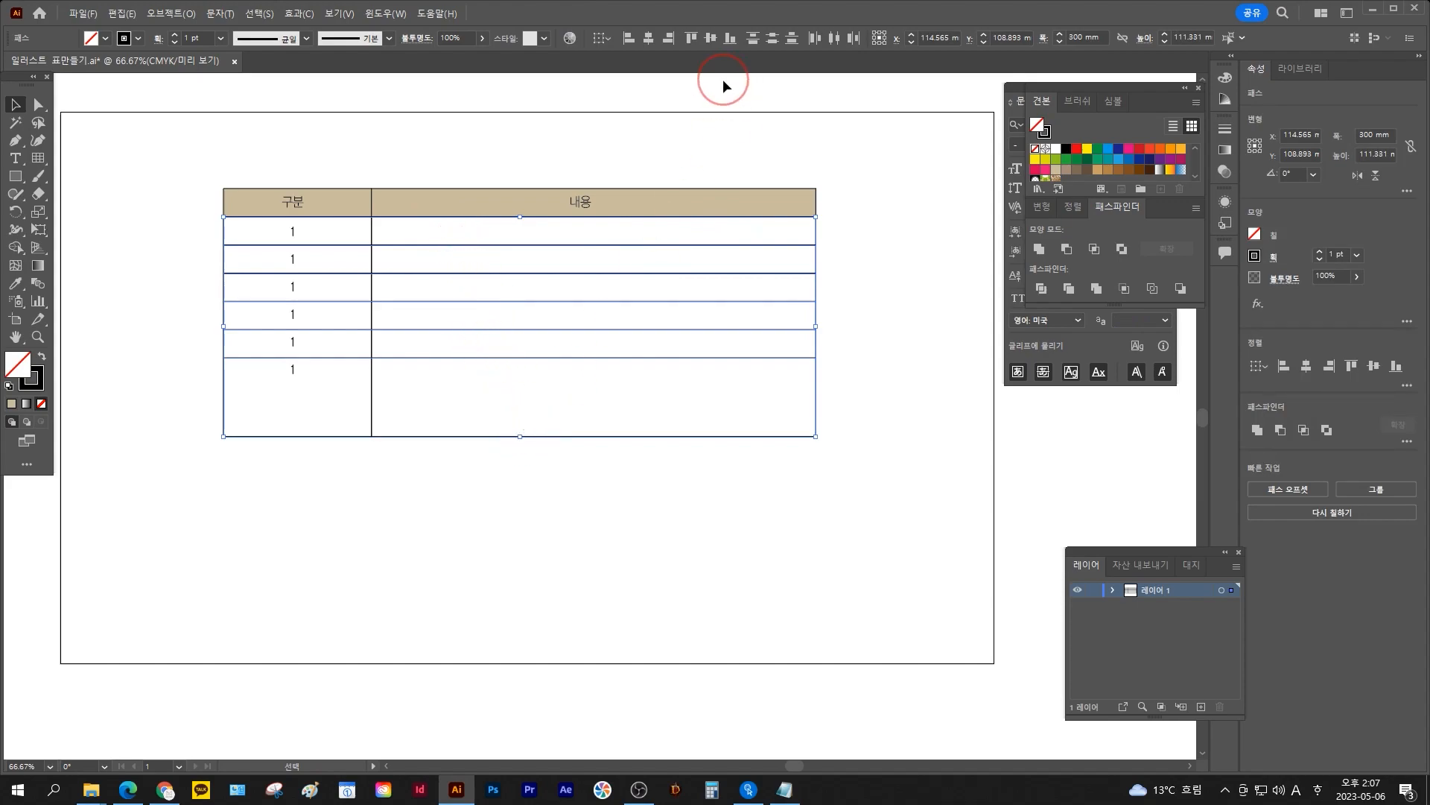
left_click(774, 41)
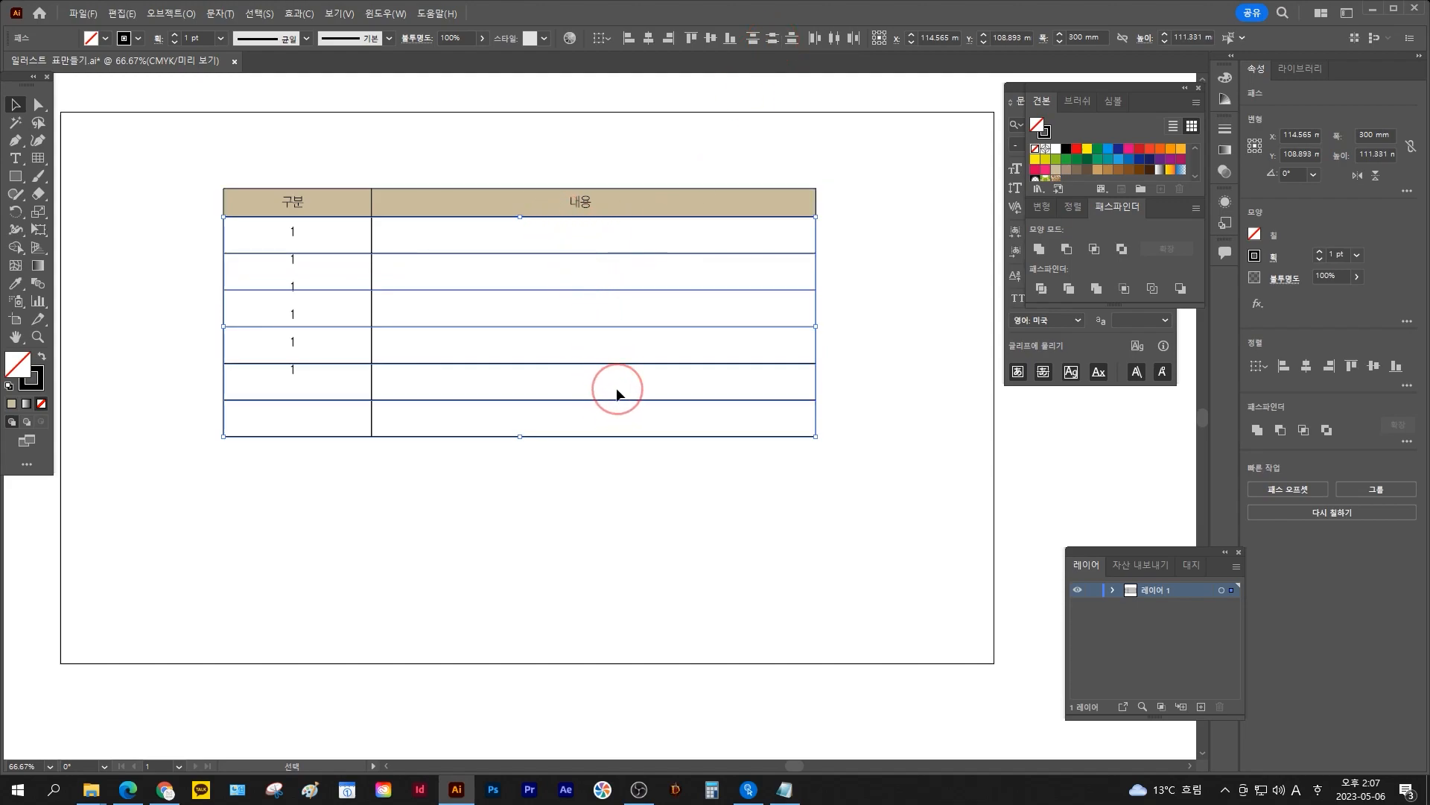
key("ctrl+z")
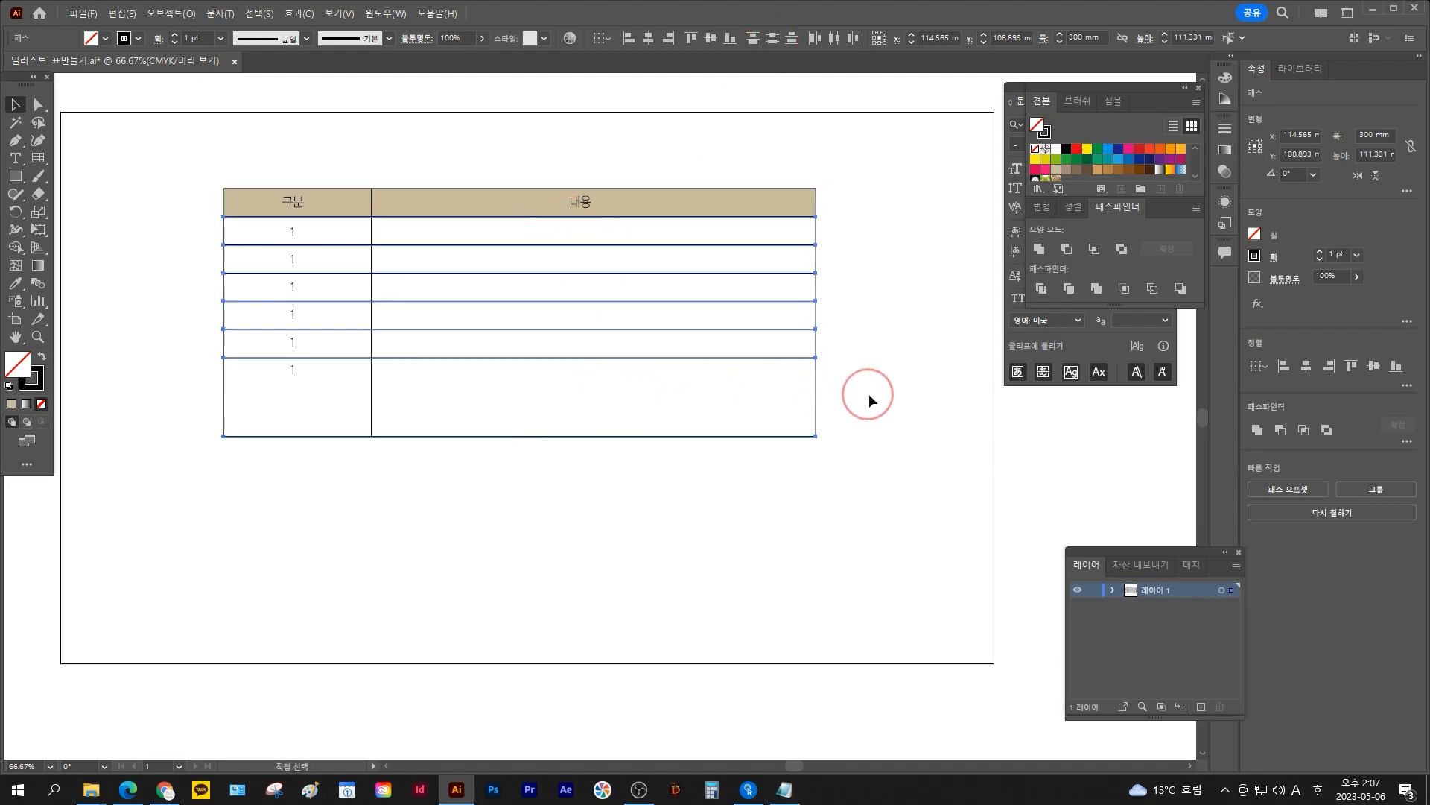
Delete the whole table, including its labels and header fill
left_click(864, 395)
left_click_drag(896, 494, 169, 141)
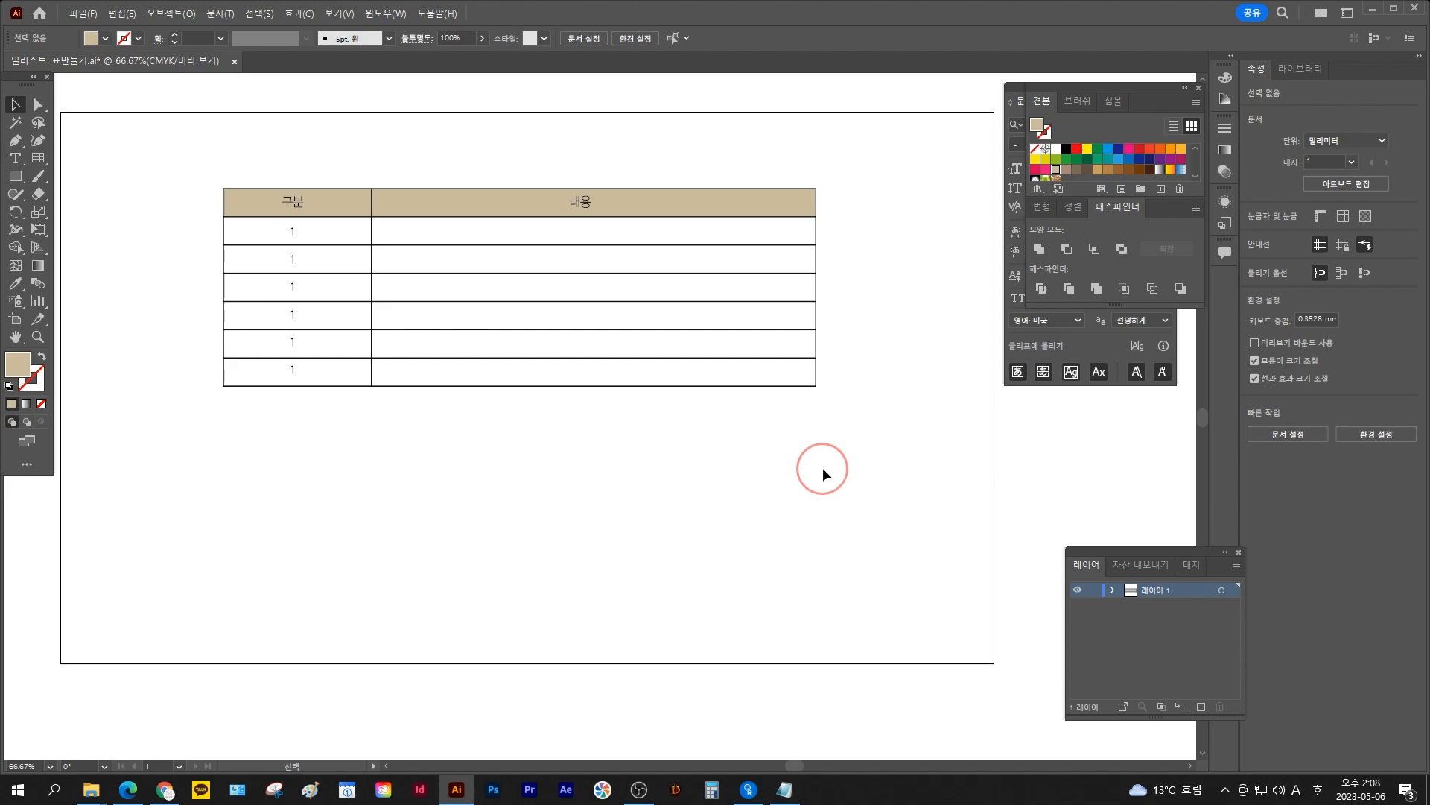
left_click_drag(202, 177, 887, 453)
key("Delete")
Draw a rectangle about 224 × 116 mm in the upper part of the artboard with no fill and a 1 pt black stroke
left_click(14, 176)
left_click_drag(233, 159, 675, 387)
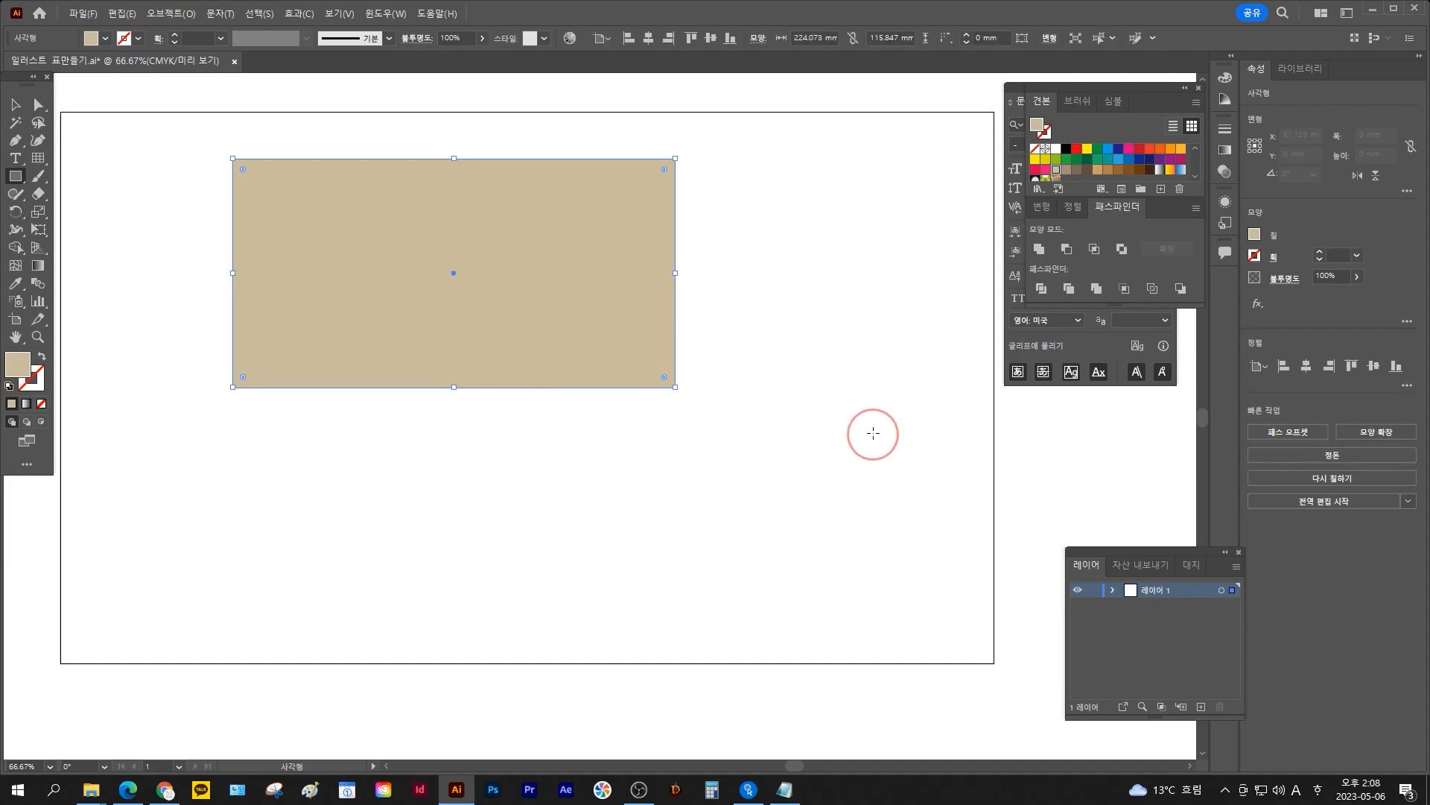
left_click(7, 386)
key("v")
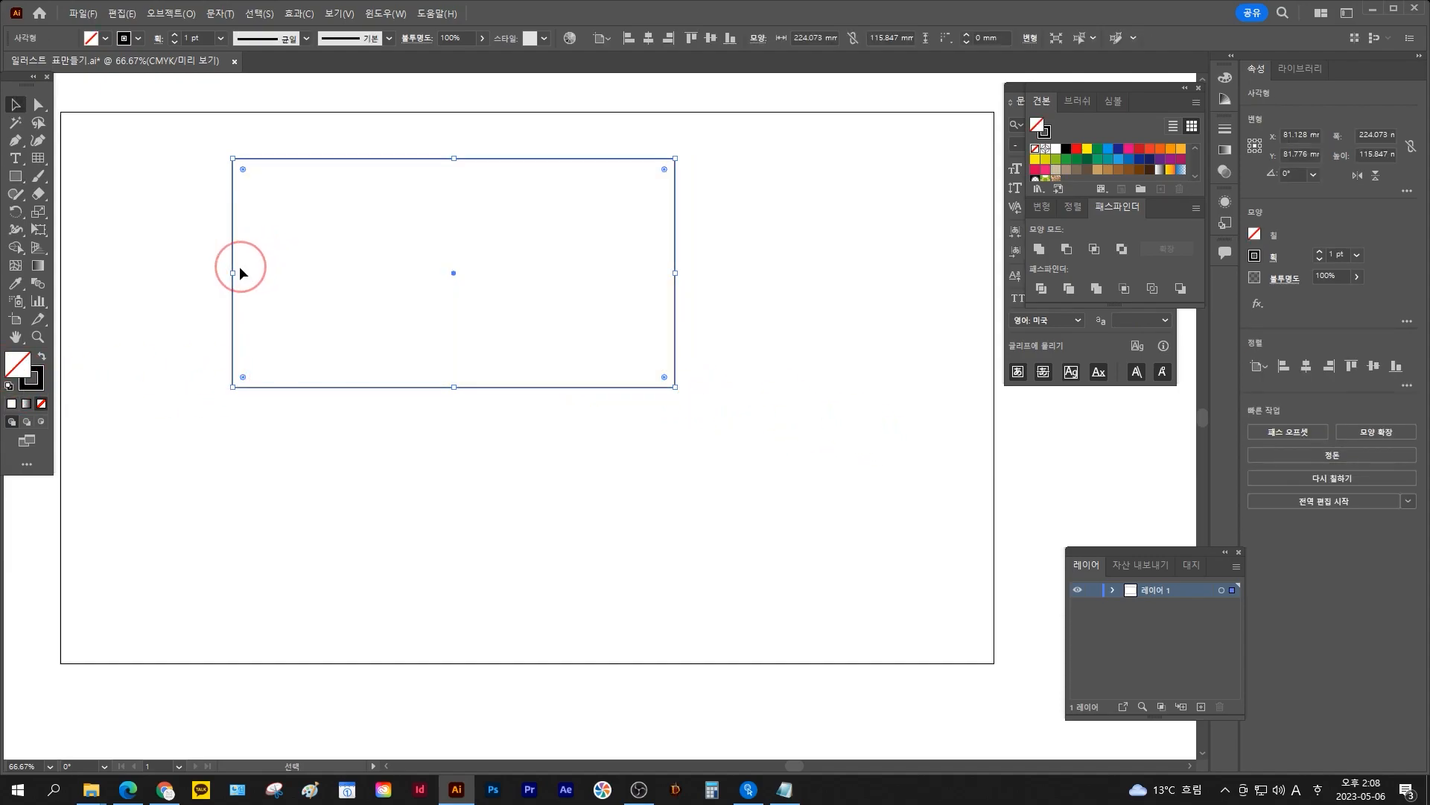
Start Split Into Grid on the rectangle with the preview enabled and set the number of rows to 5
left_click(176, 14)
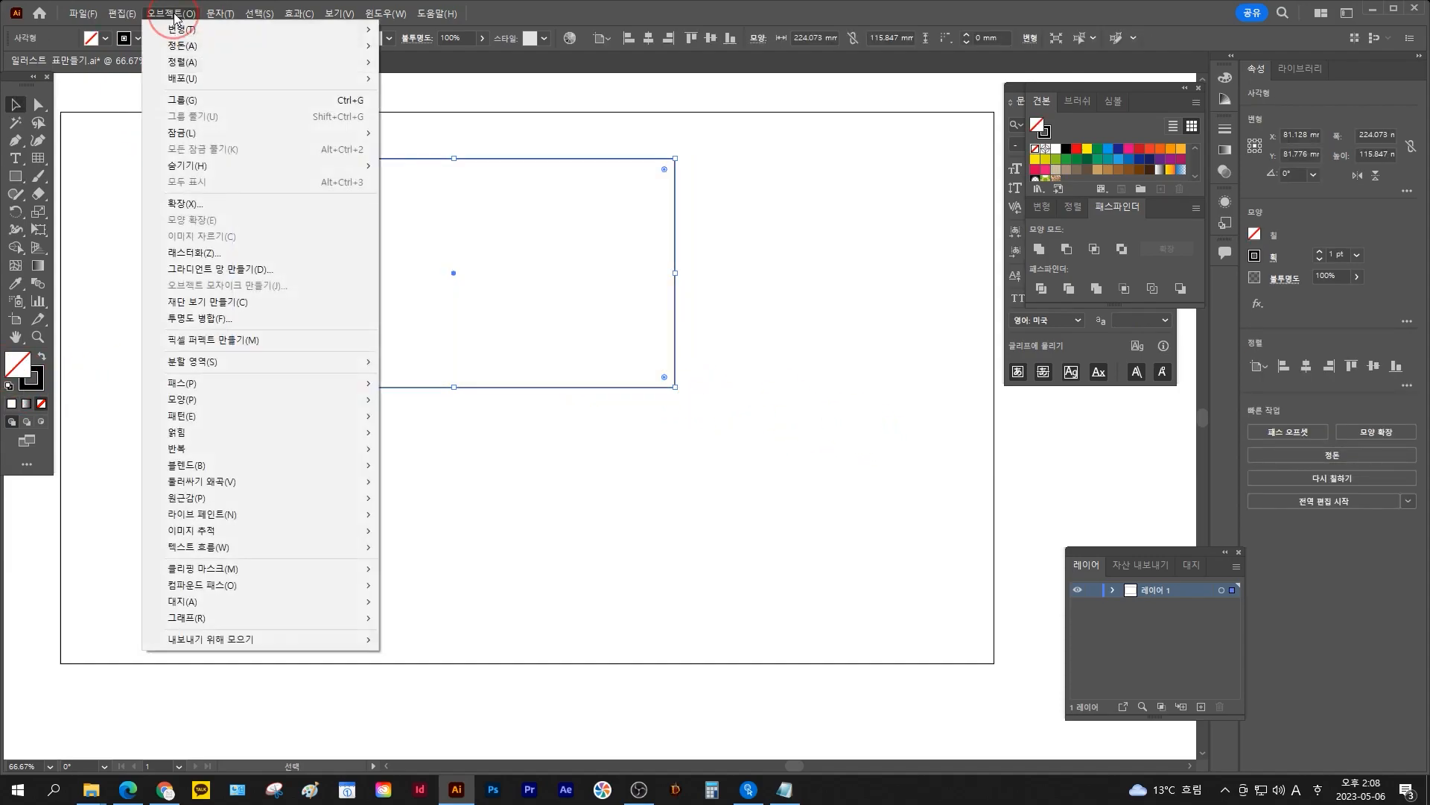
mouse_move(251, 386)
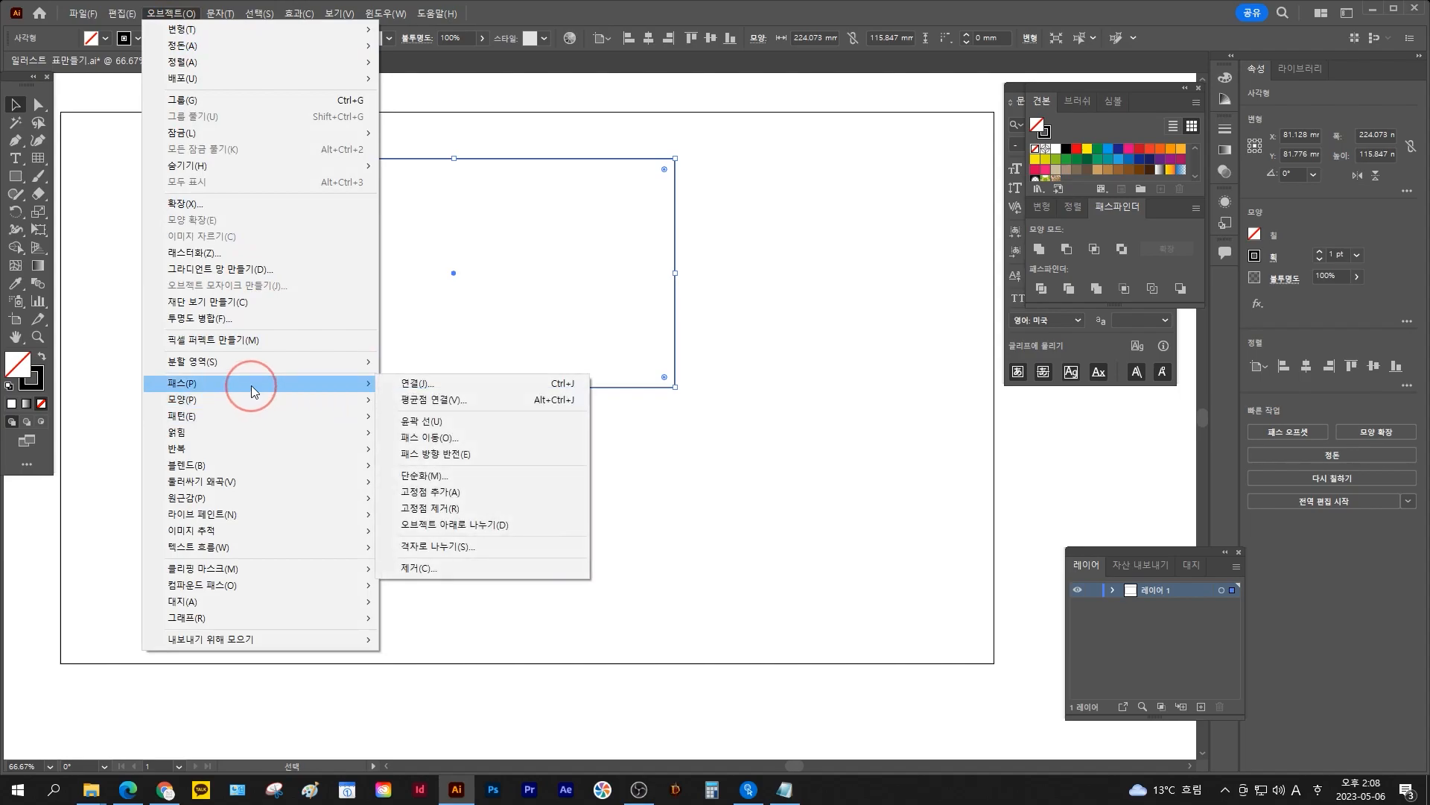
left_click(519, 542)
left_click_drag(792, 145, 845, 203)
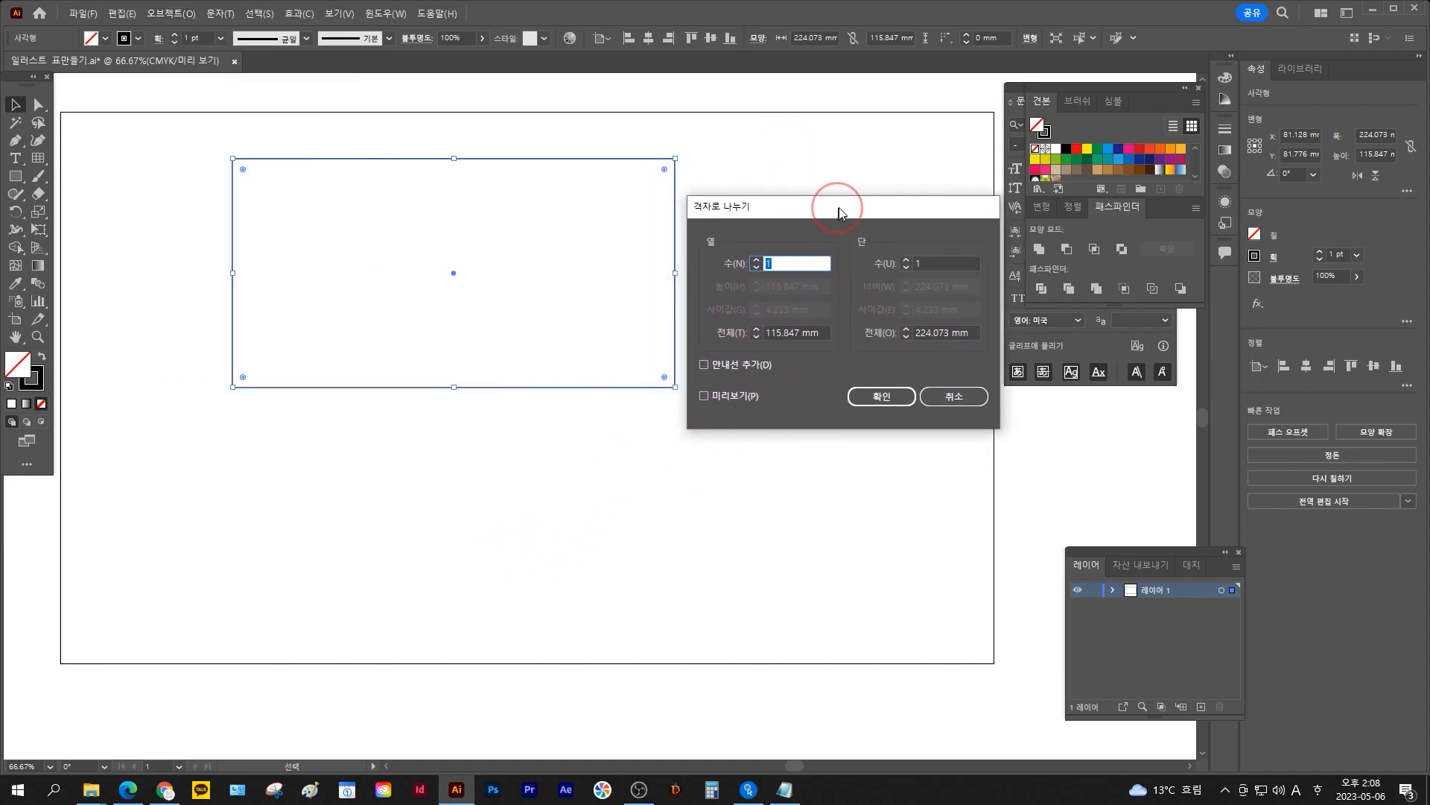
left_click(721, 398)
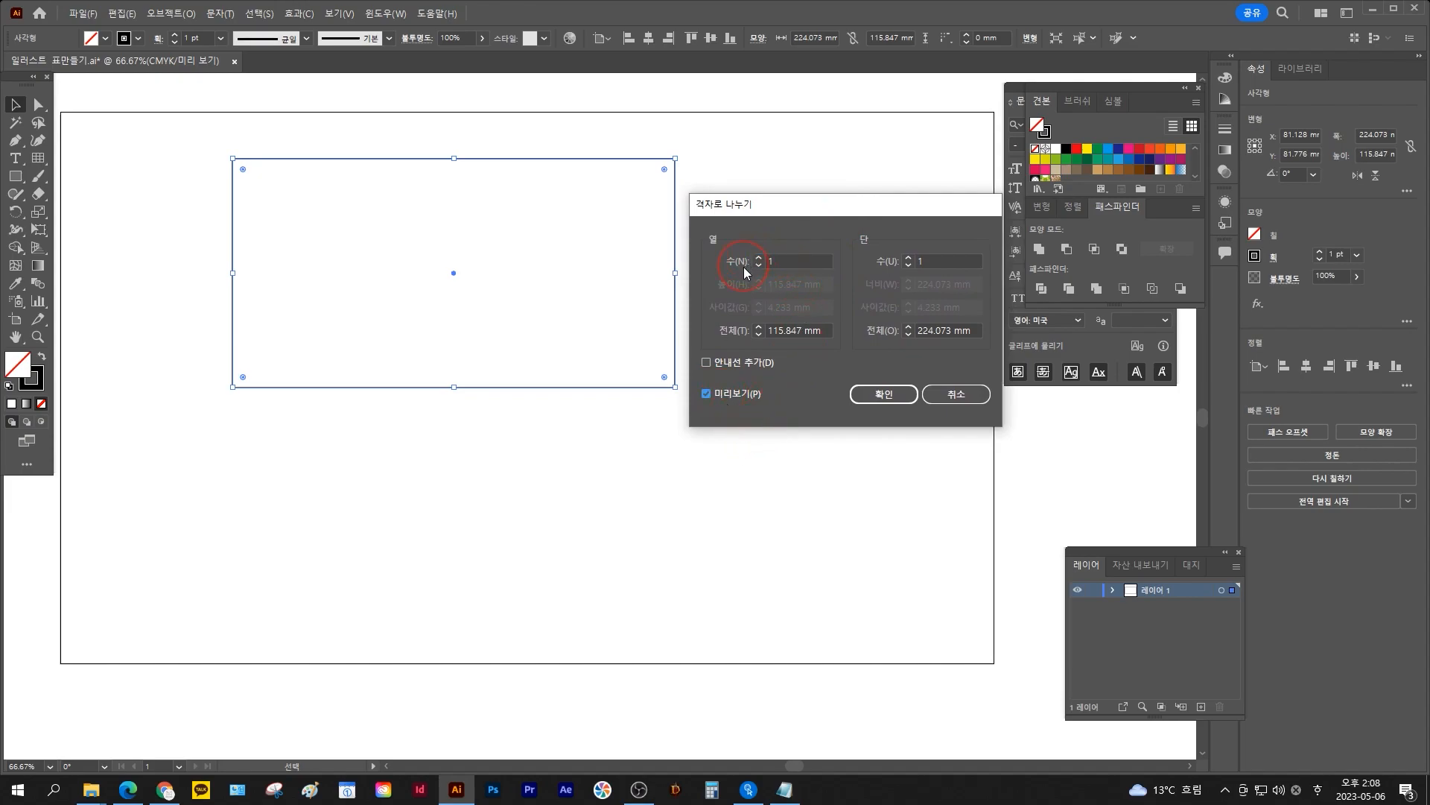
left_click_drag(870, 234, 870, 165)
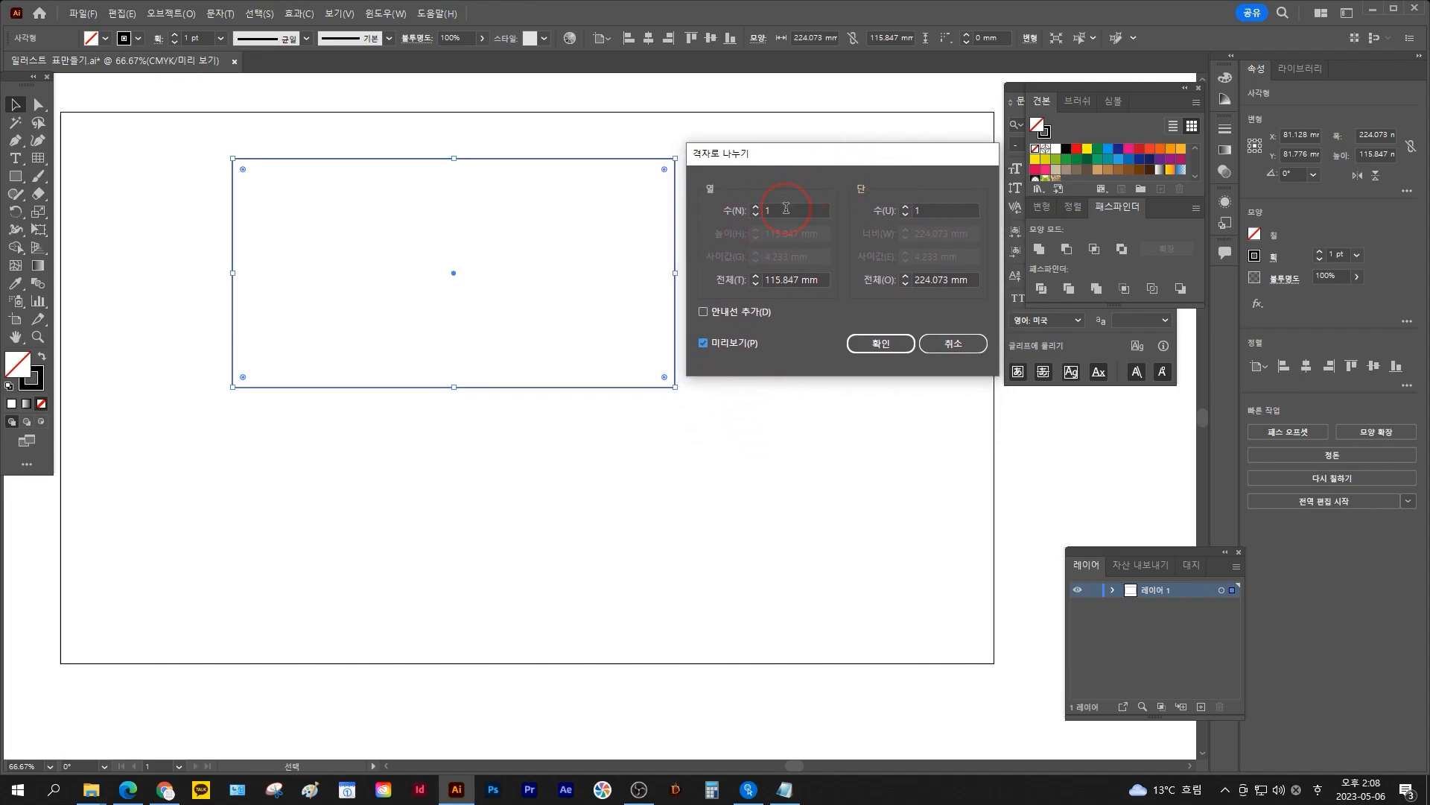
left_click_drag(785, 211, 852, 226)
key("Up")
key("Up")
key("Up")
key("Up")
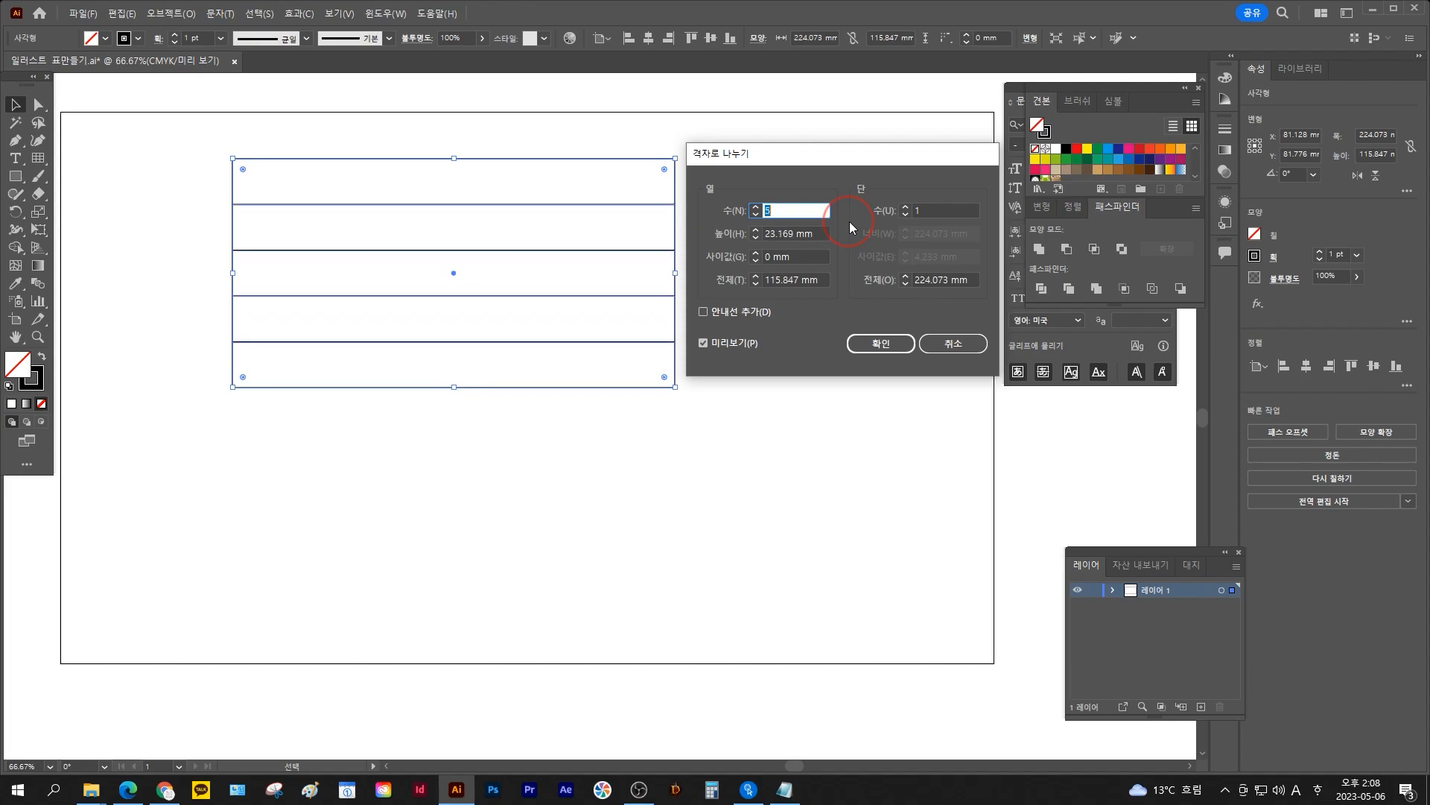
Set the grid's number of columns to 6
left_click(929, 211)
key("Up")
key("Up")
key("Up")
key("Up")
key("Up")
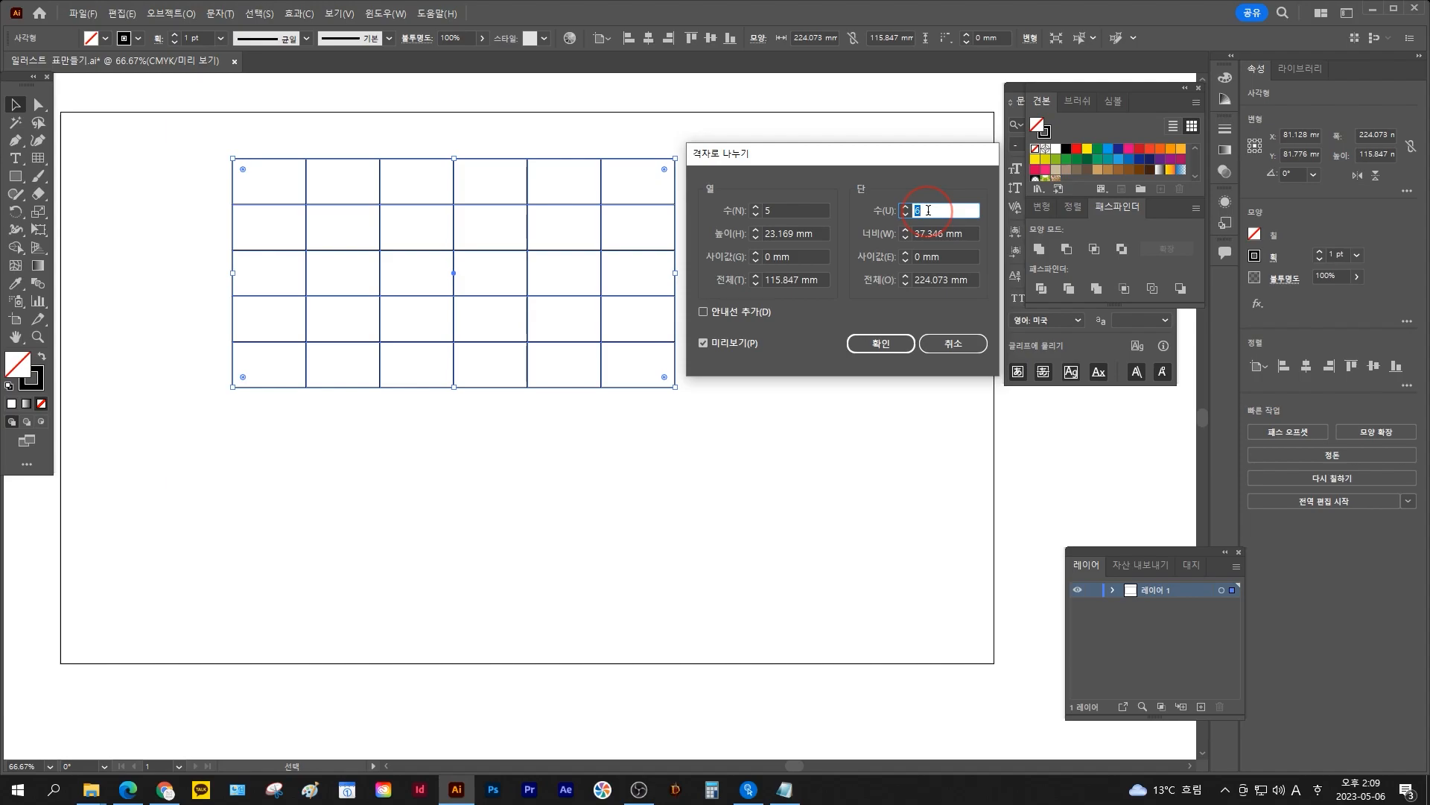
Set the gutter between the grid's rows to 8 mm
left_click(779, 257)
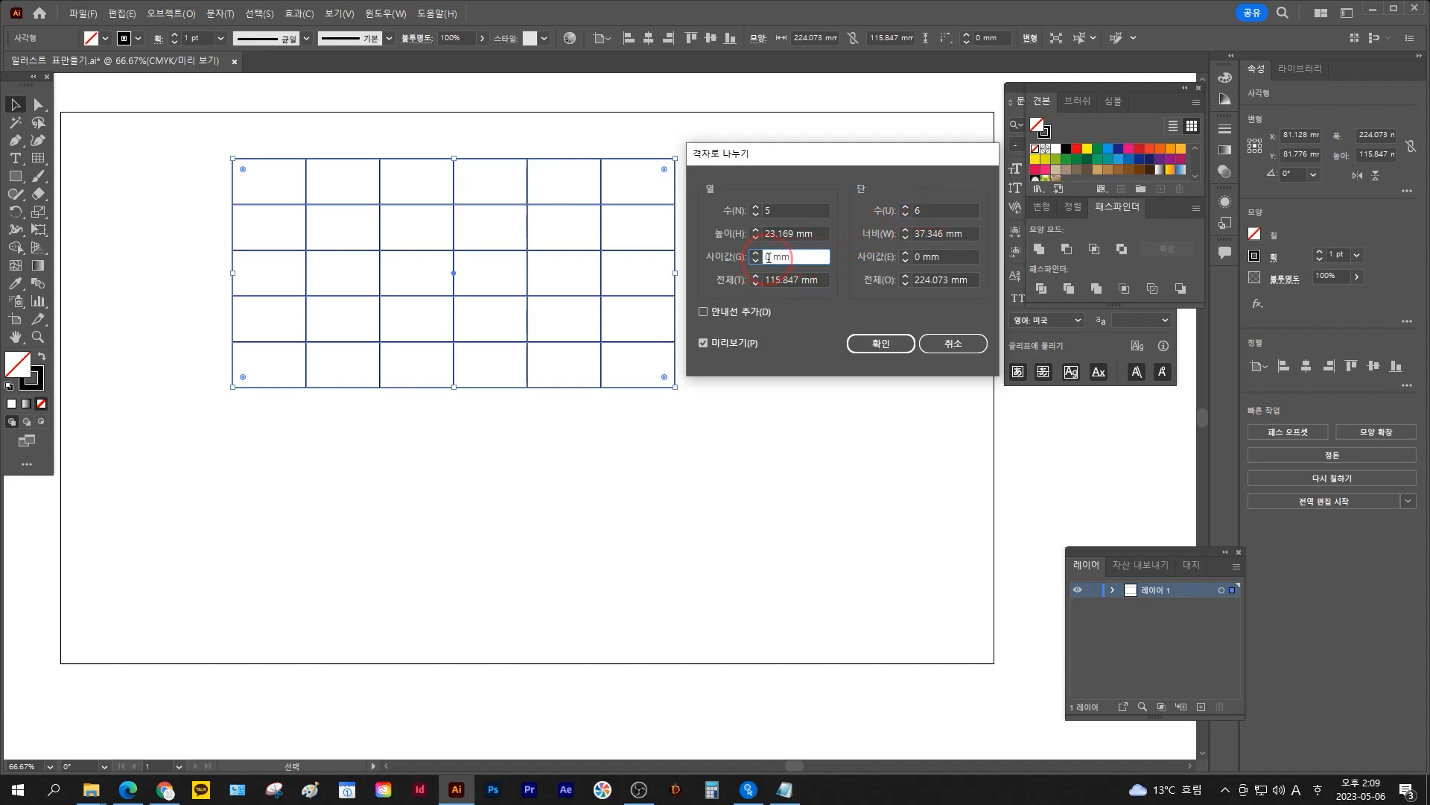
key("Up")
key("Up")
key("Up")
key("Up")
key("Up")
key("Up")
key("Up")
key("Up")
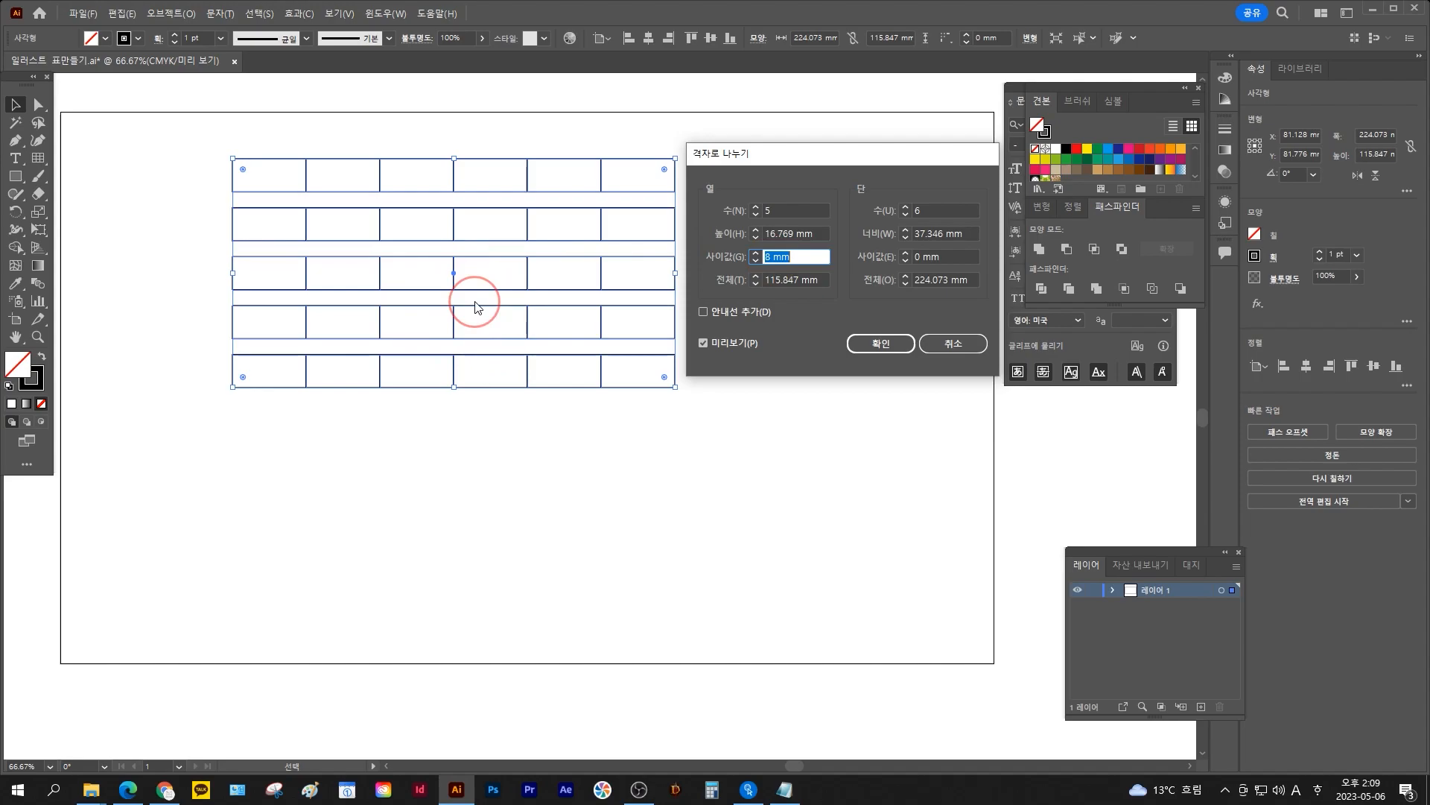
Set the grid's column width to 29 mm and its row gutter to 0 mm
left_click(927, 232)
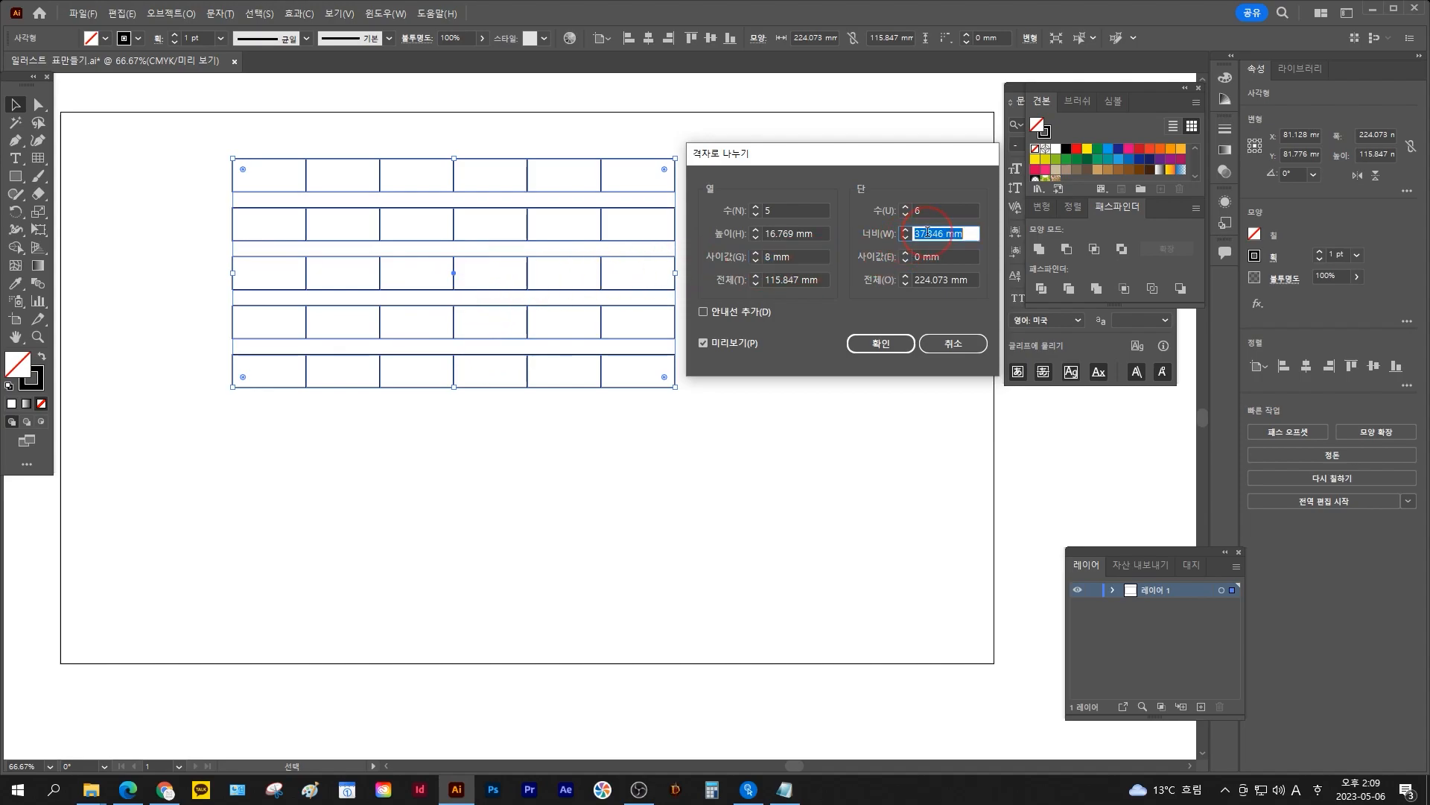
type("36")
key("Down")
key("Down")
key("Down")
key("Down")
key("Down")
key("Down")
key("Down")
key("Down")
key("Down")
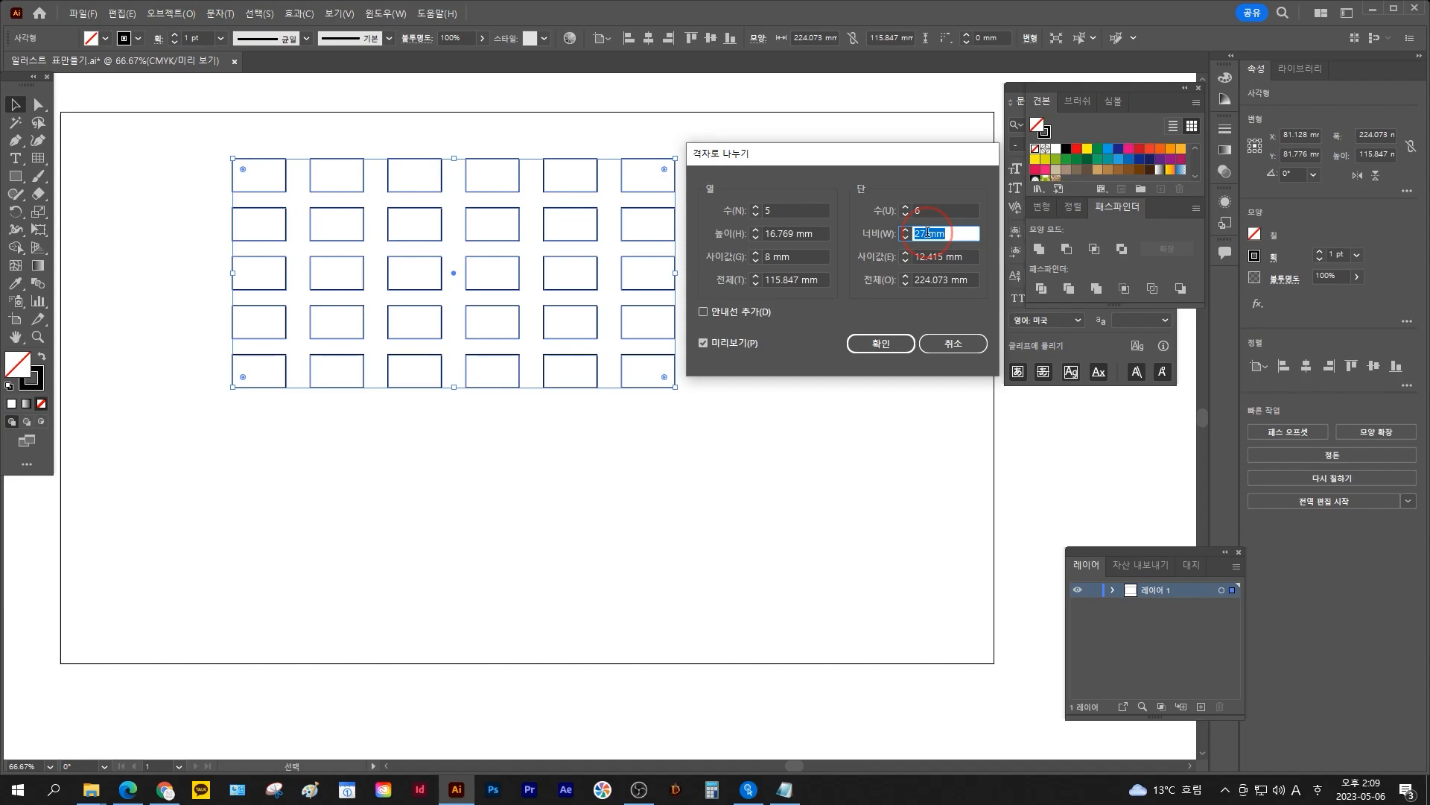
key("Up")
key("Up")
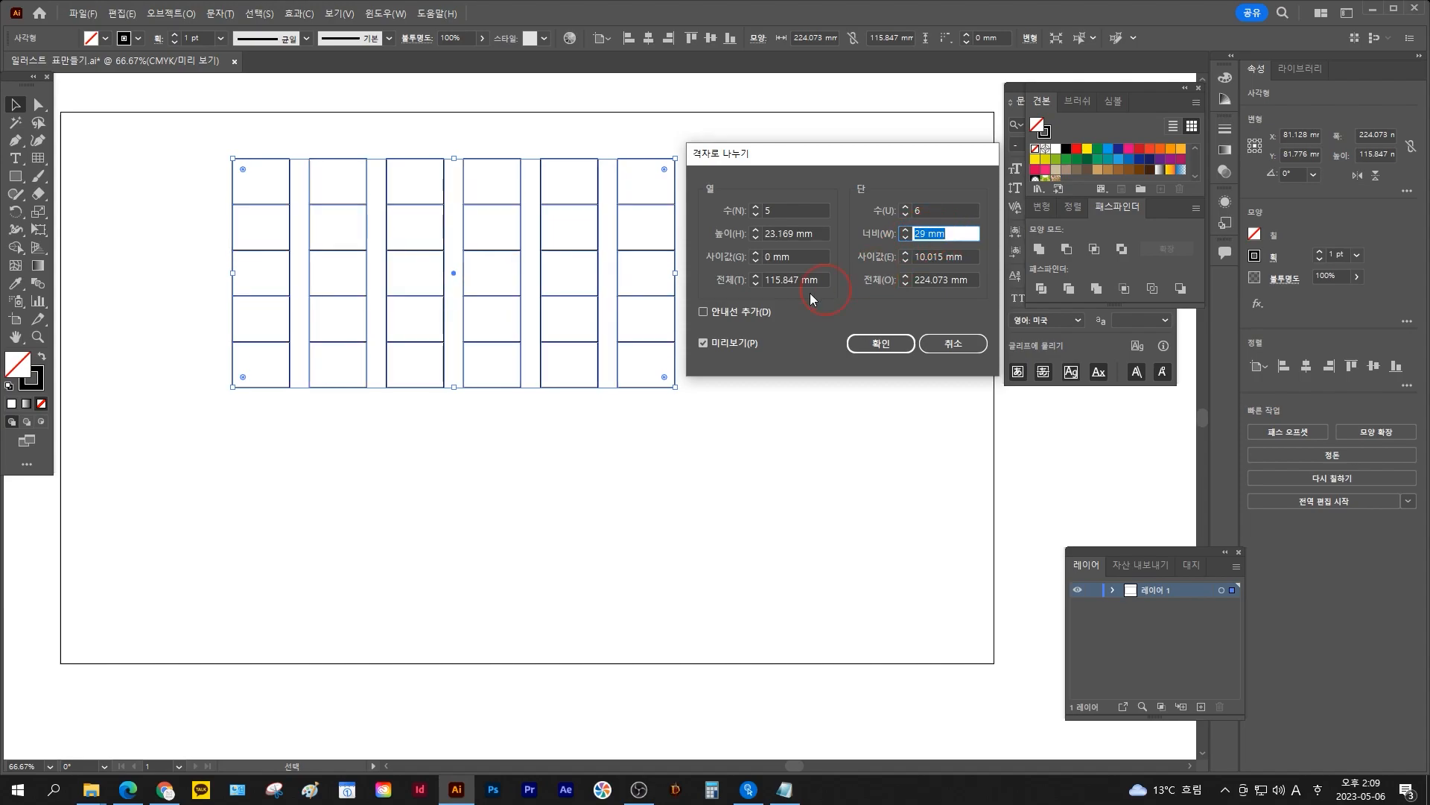
Leave the grid split and delete the rectangle from the artboard
key("Escape")
left_click_drag(187, 130, 371, 227)
key("Delete")
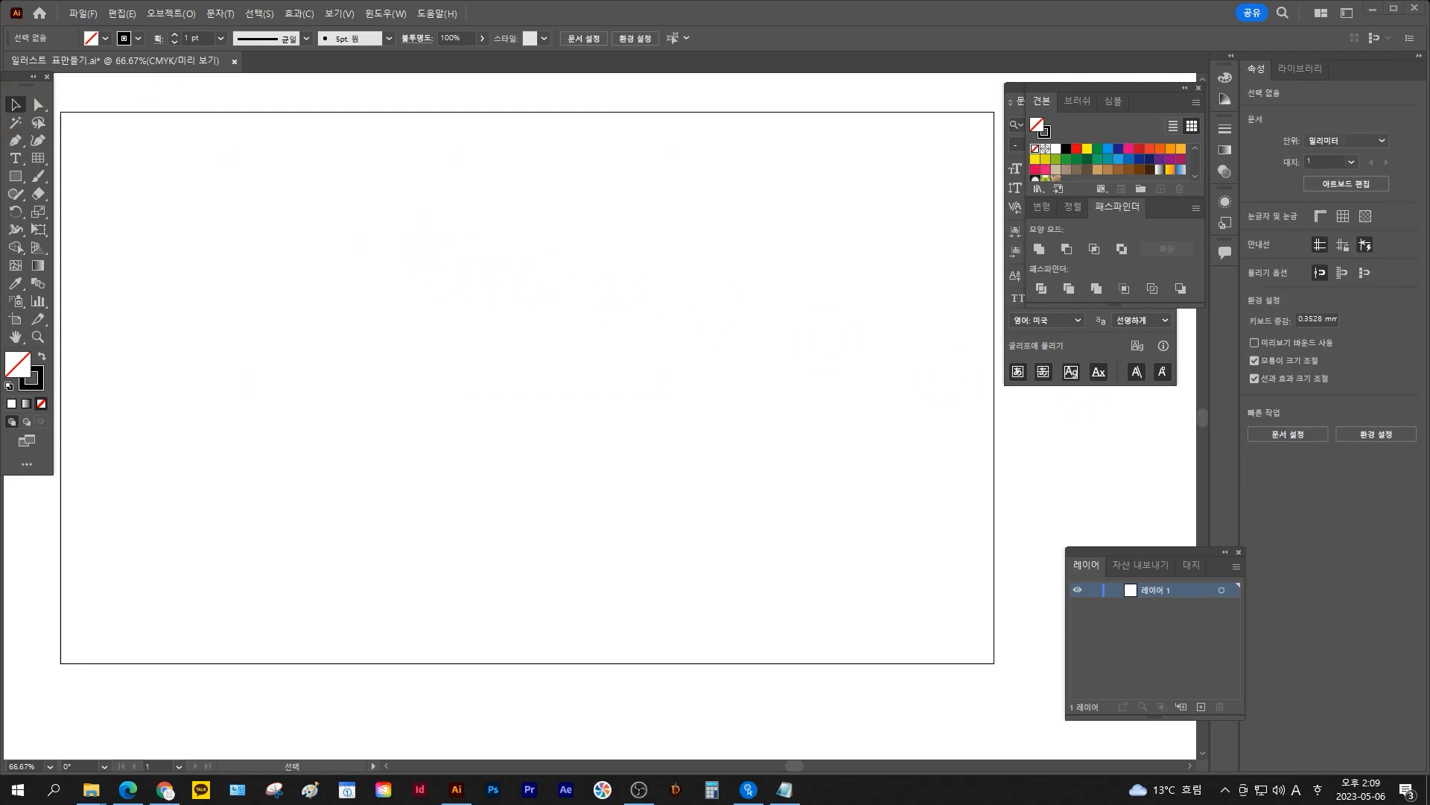
Place the calendar image 달력.png, enlarge it to about 271 × 217 mm and move it to the right half of the artboard
left_click_drag(0, 262, 556, 311)
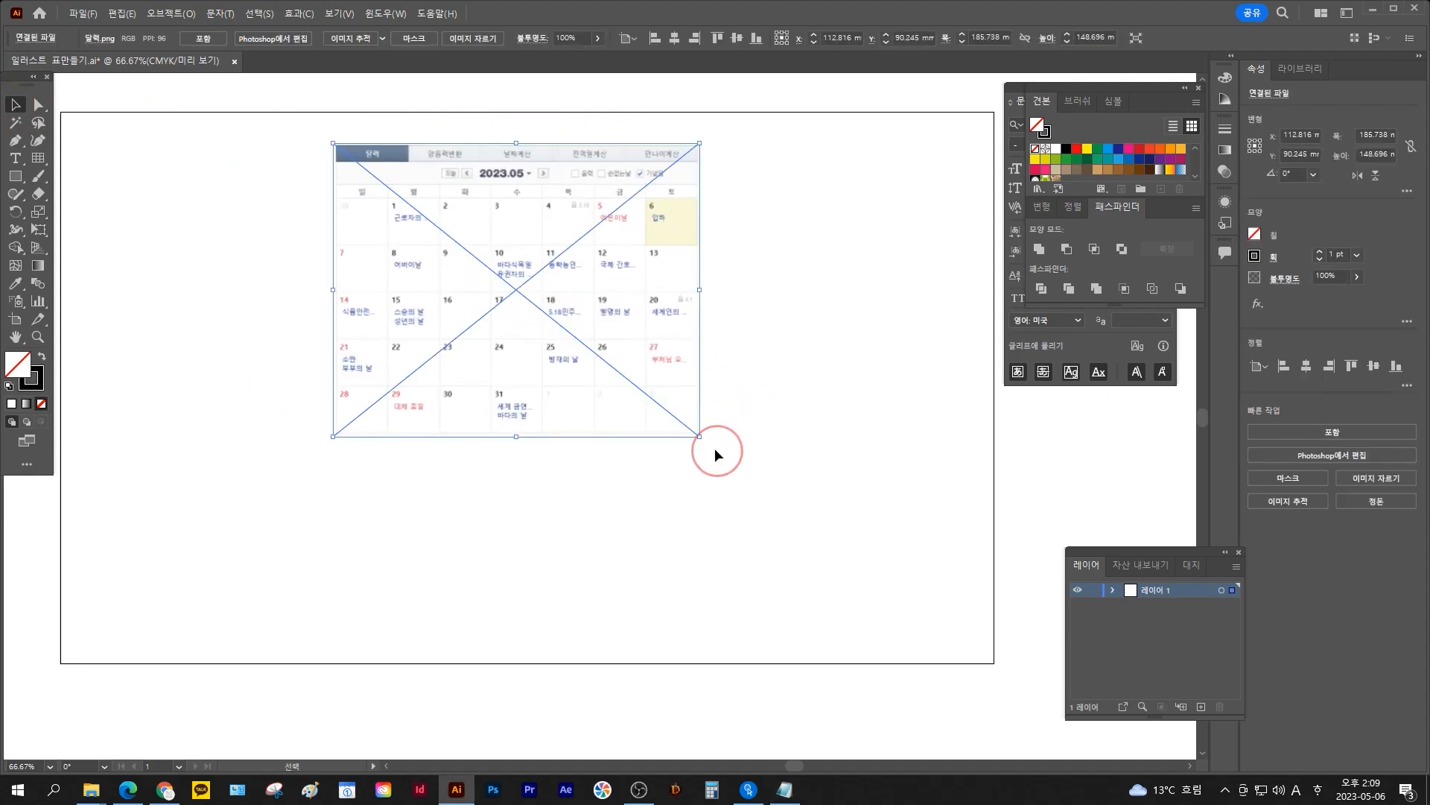
left_click_drag(699, 437, 929, 575)
left_click_drag(611, 452, 732, 483)
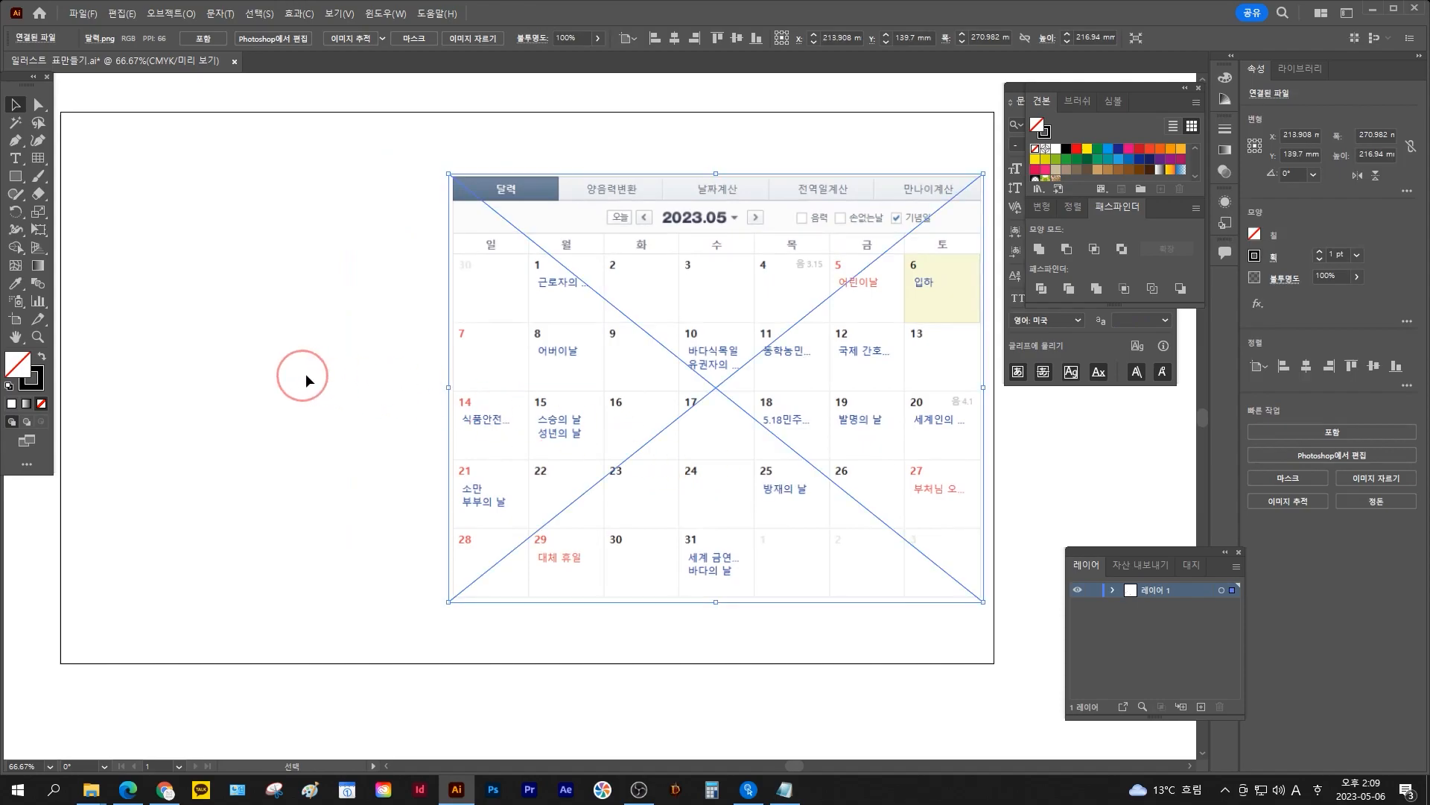
left_click(302, 374)
left_click_drag(429, 349, 361, 317)
left_click(635, 351)
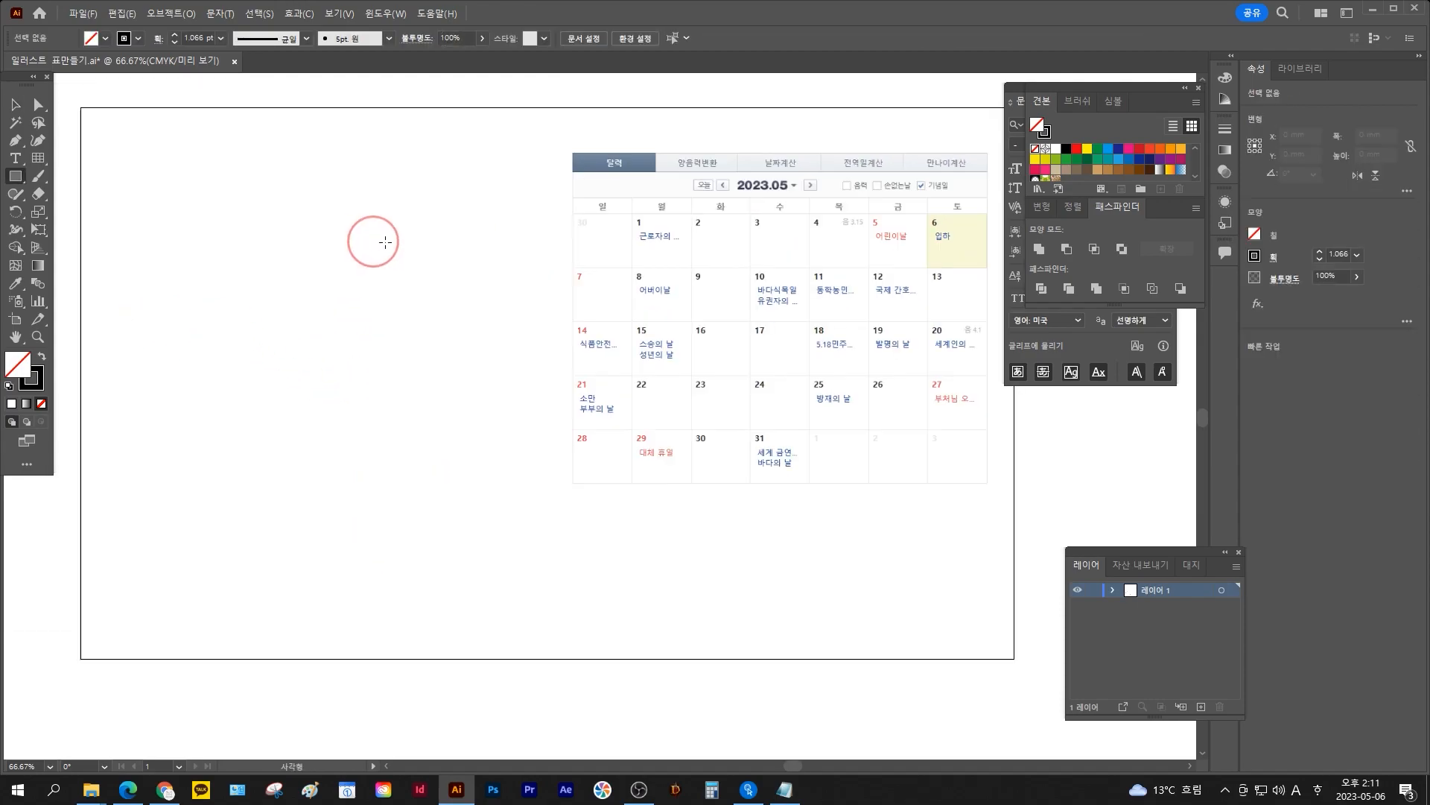
Draw a rectangle about 226 × 143 mm beside the calendar image and set its stroke weight to 0.5 pt
left_click_drag(548, 198, 100, 481)
key("v")
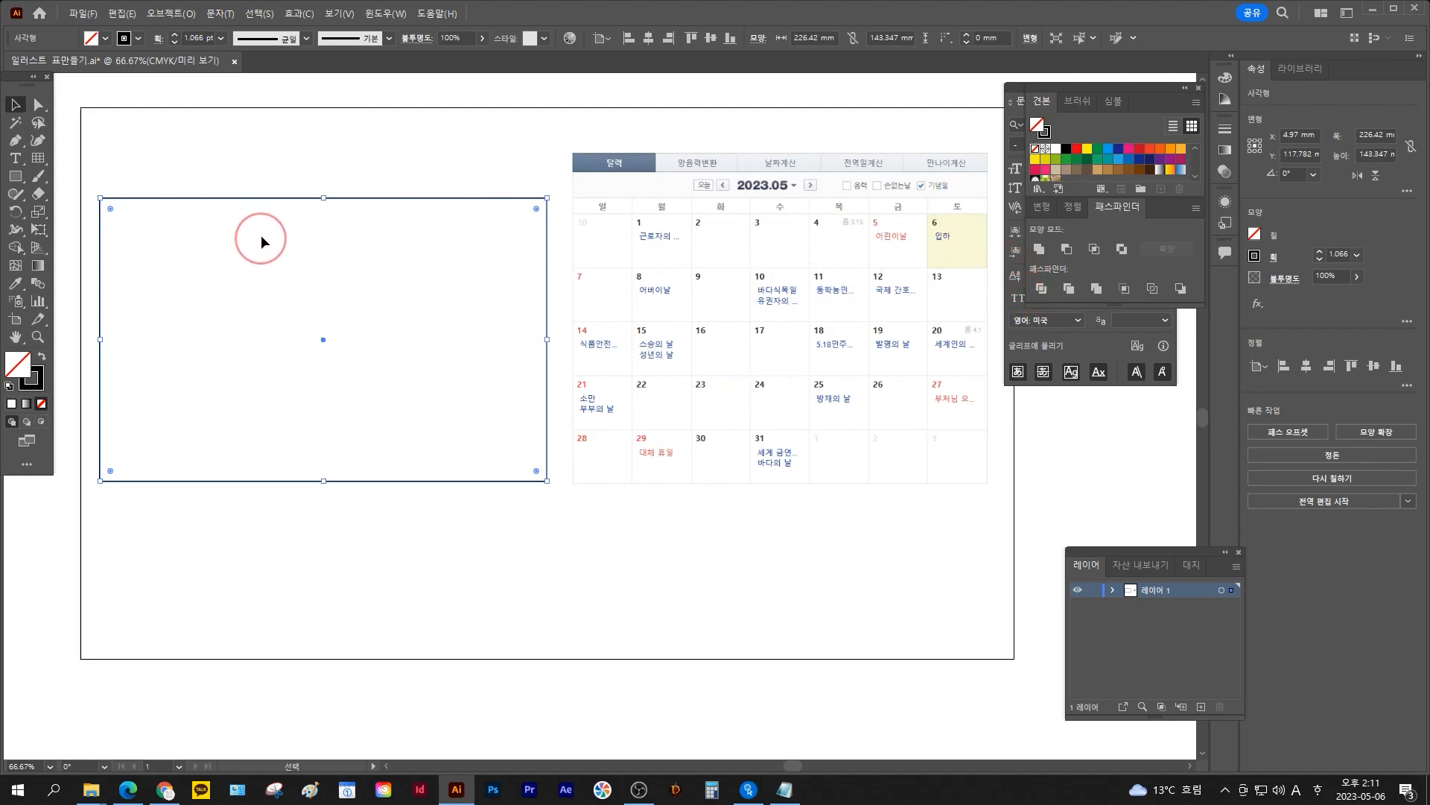
left_click_drag(270, 174, 323, 216)
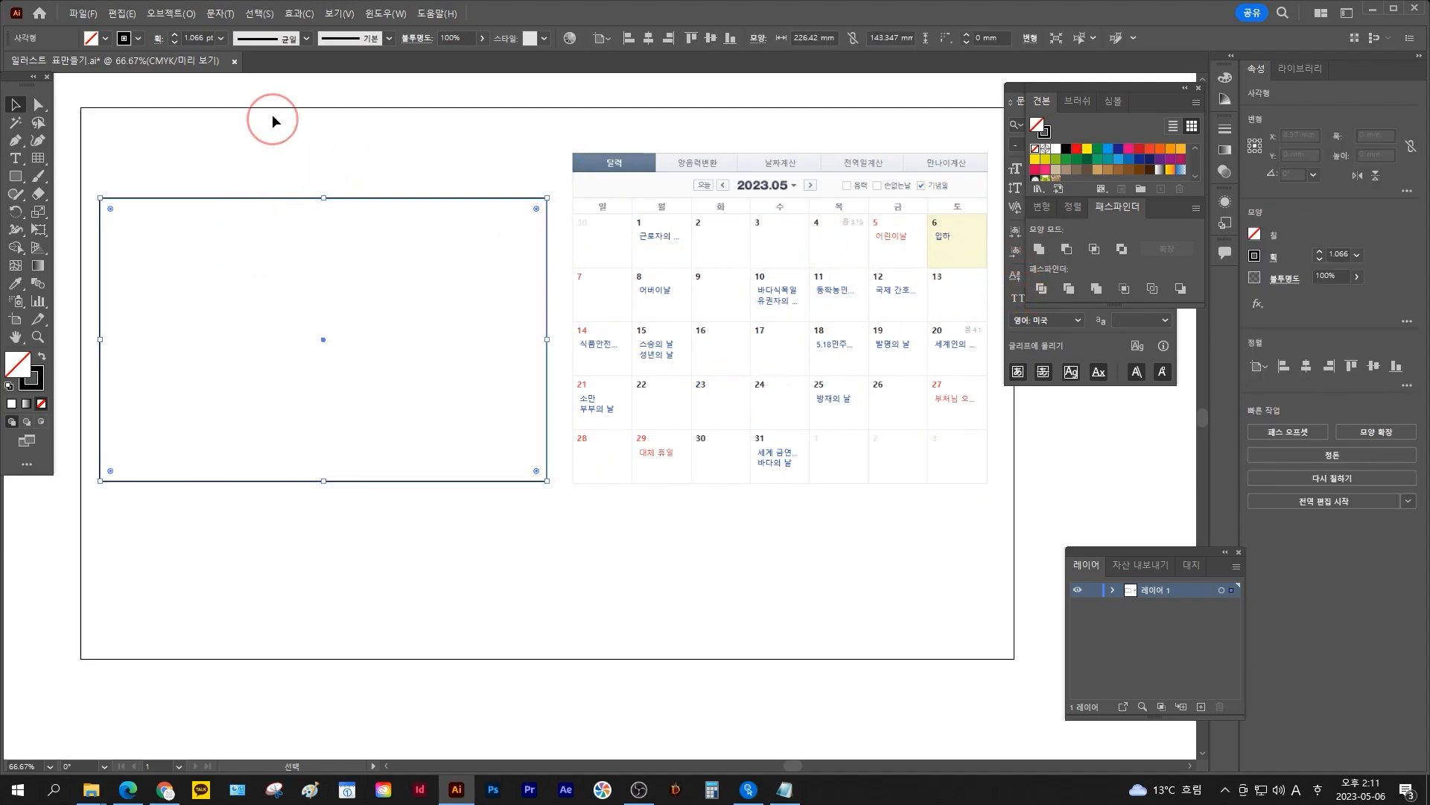
left_click(221, 38)
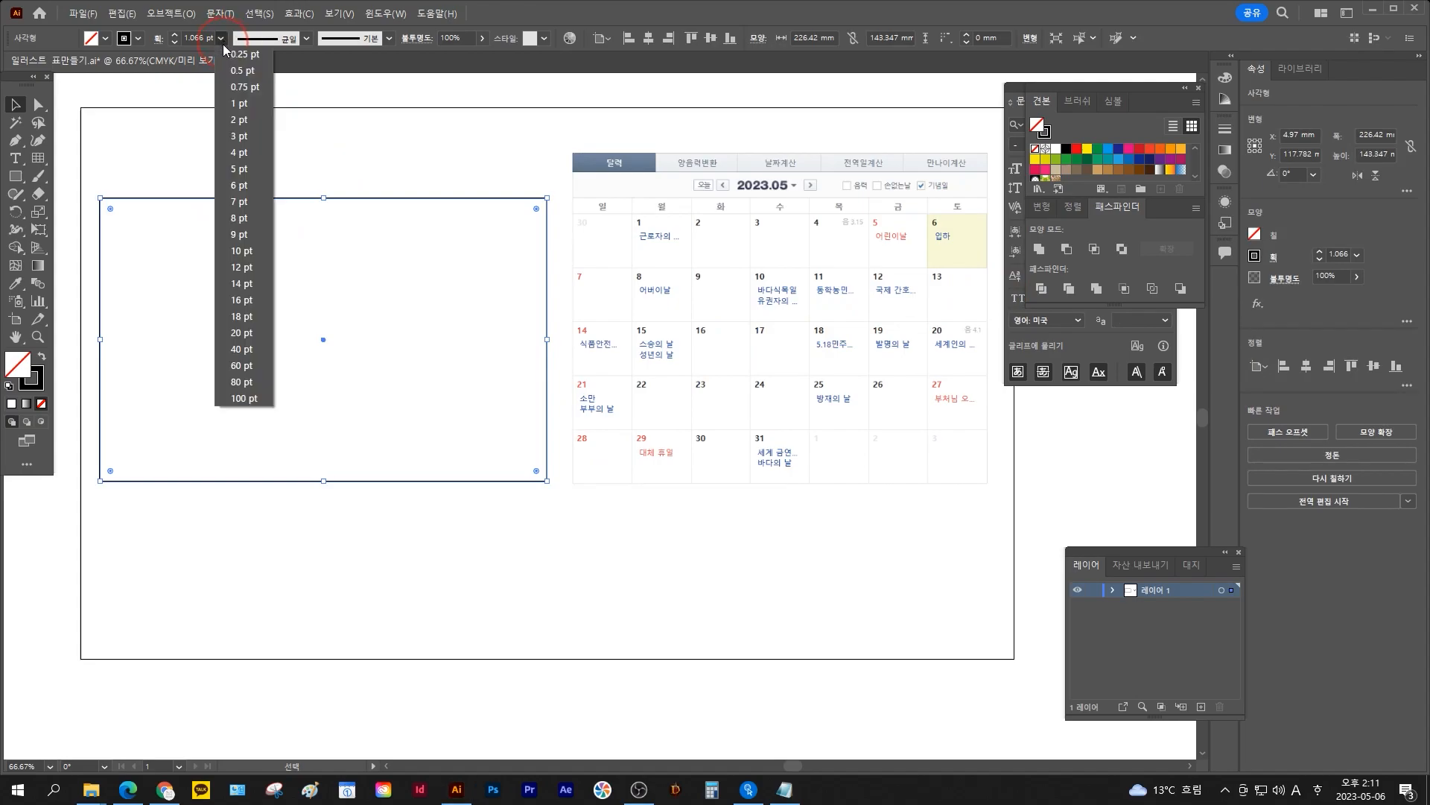
left_click(237, 74)
Start Split Into Grid on the rectangle with the preview on and set the number of rows to 5
left_click(171, 13)
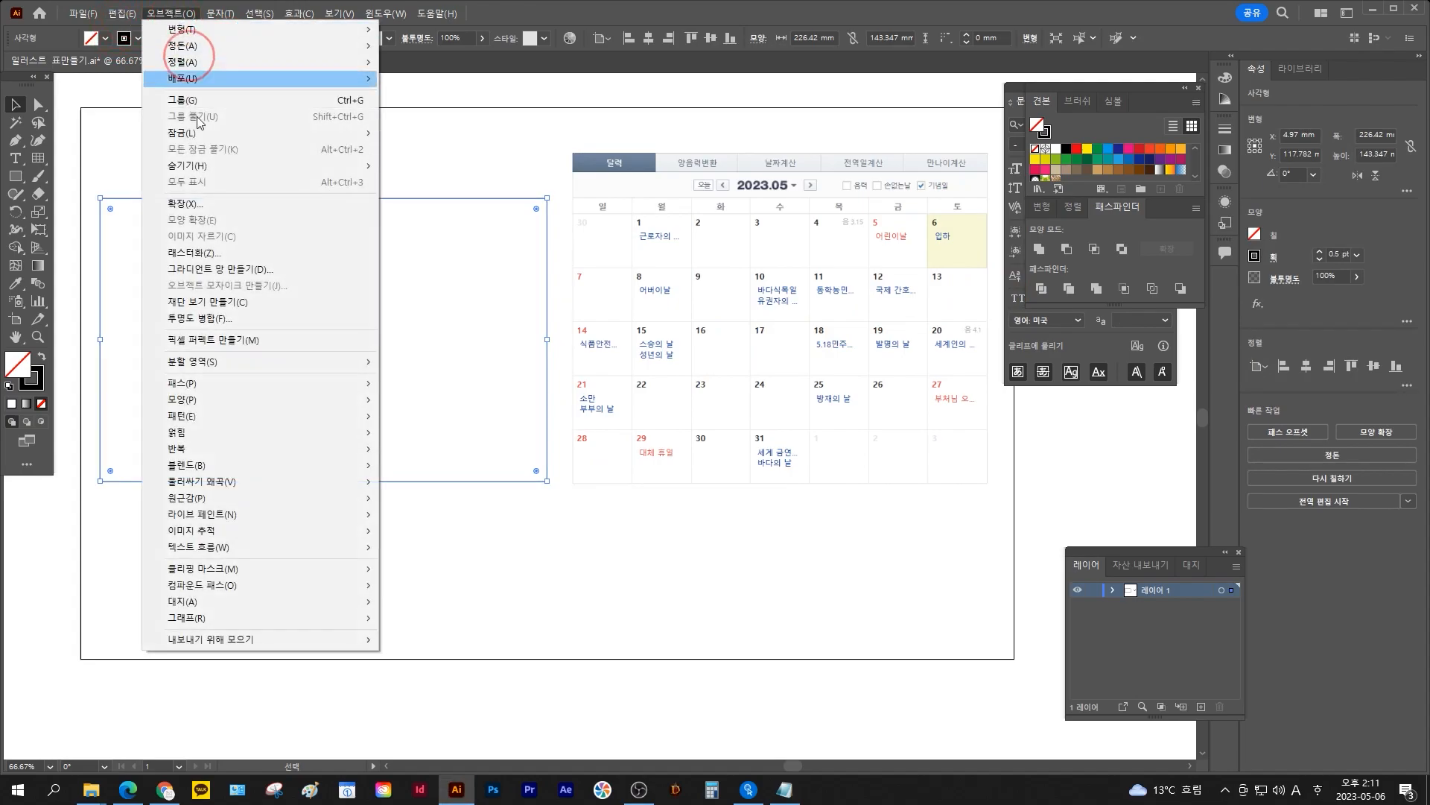
mouse_move(239, 389)
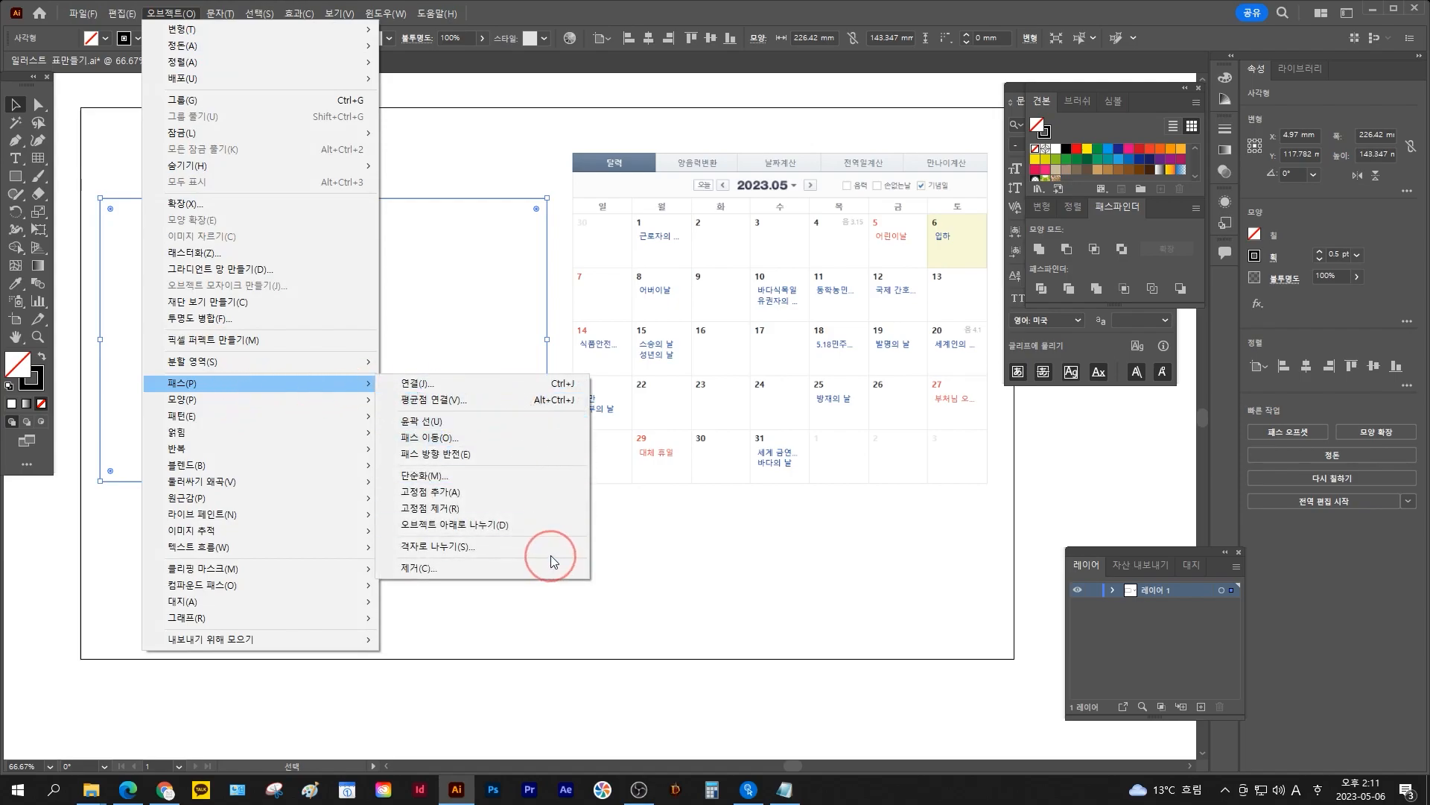
left_click(522, 546)
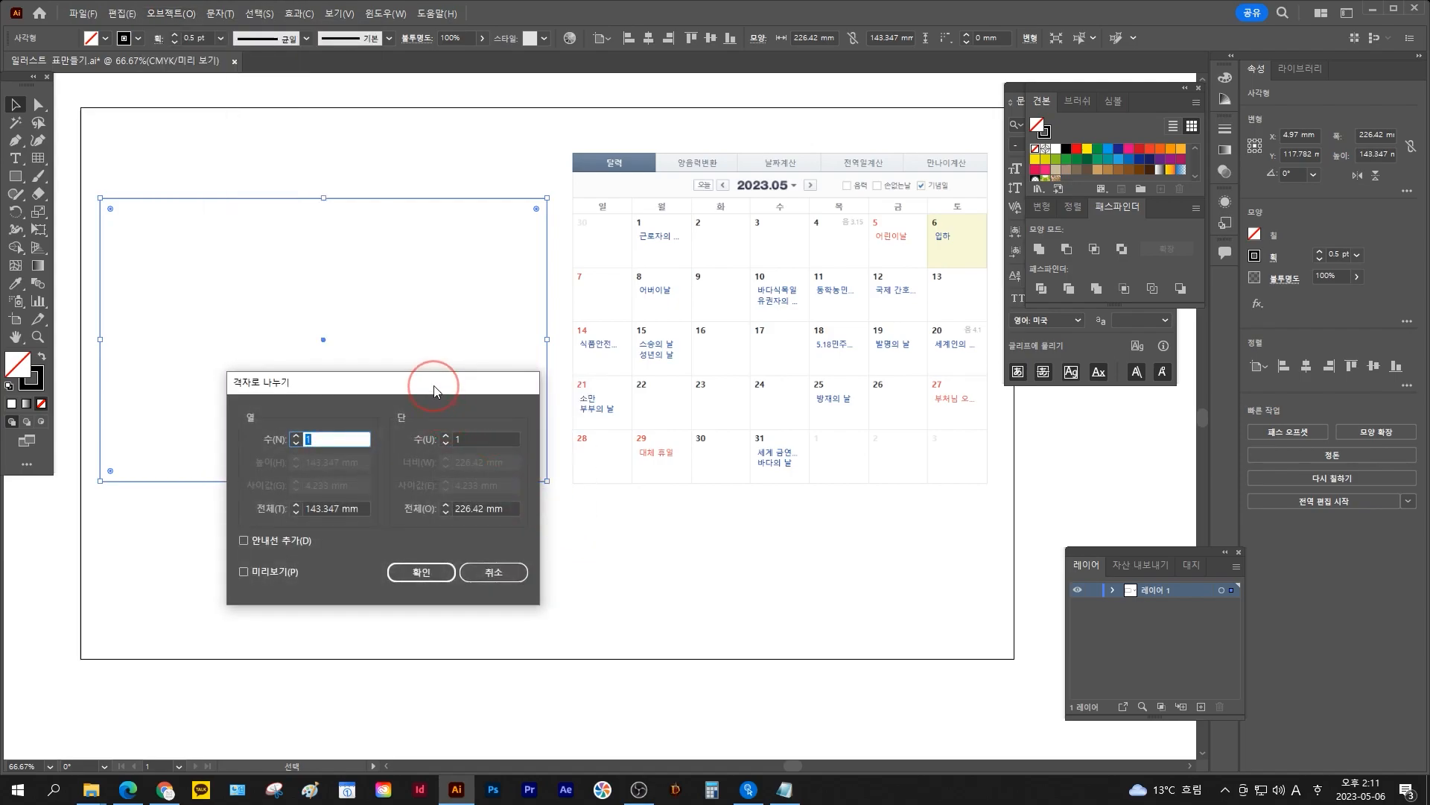
left_click_drag(437, 385, 756, 305)
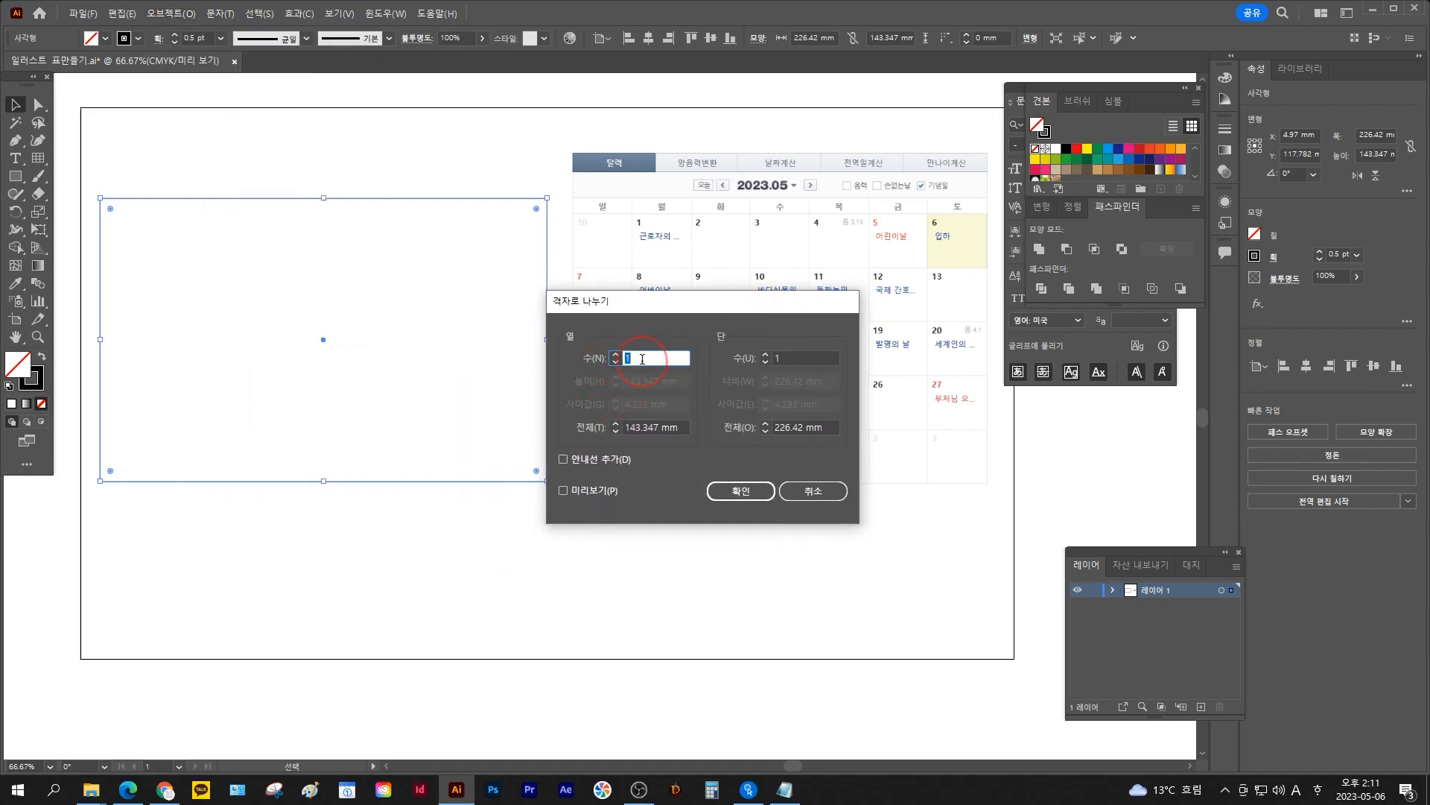
type("3")
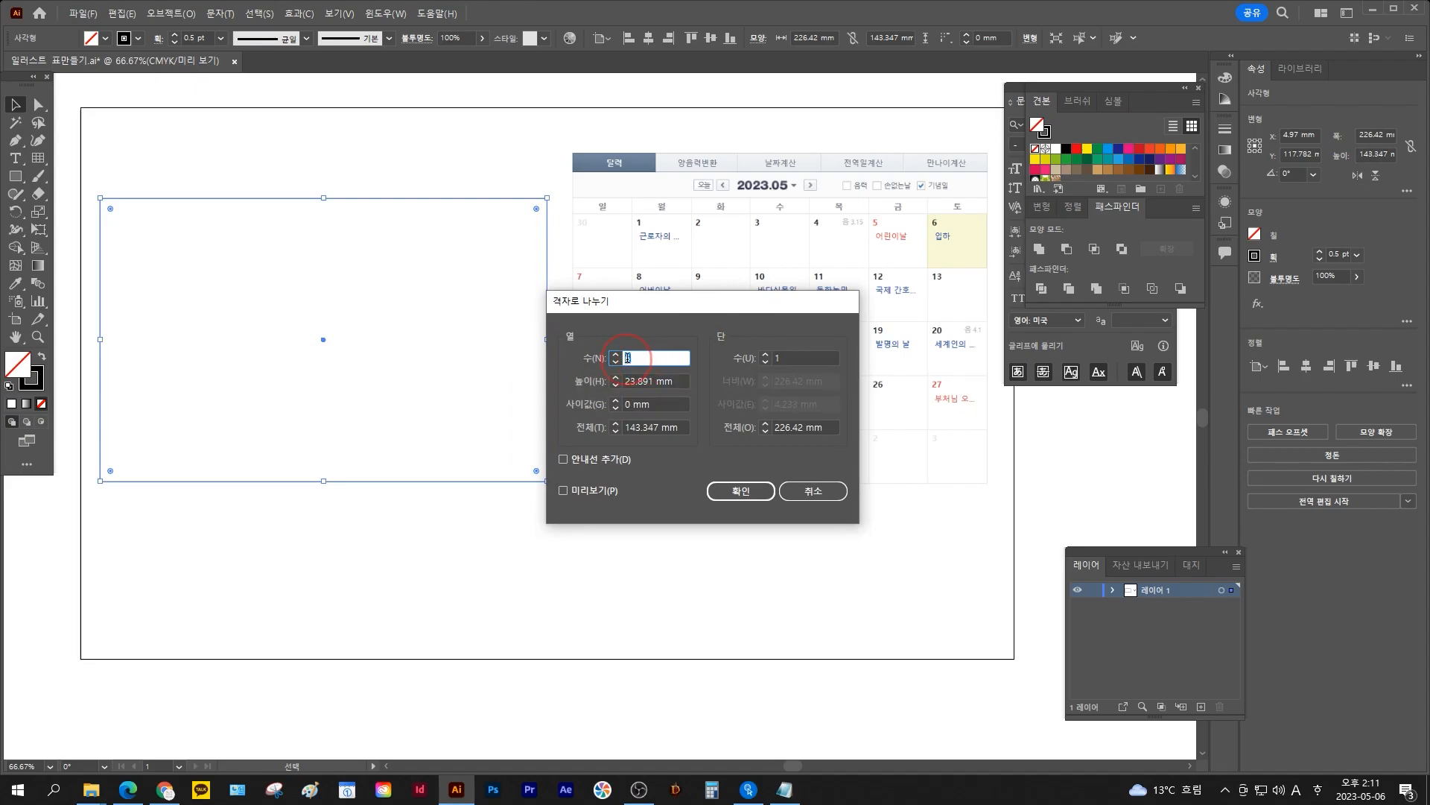
left_click(587, 494)
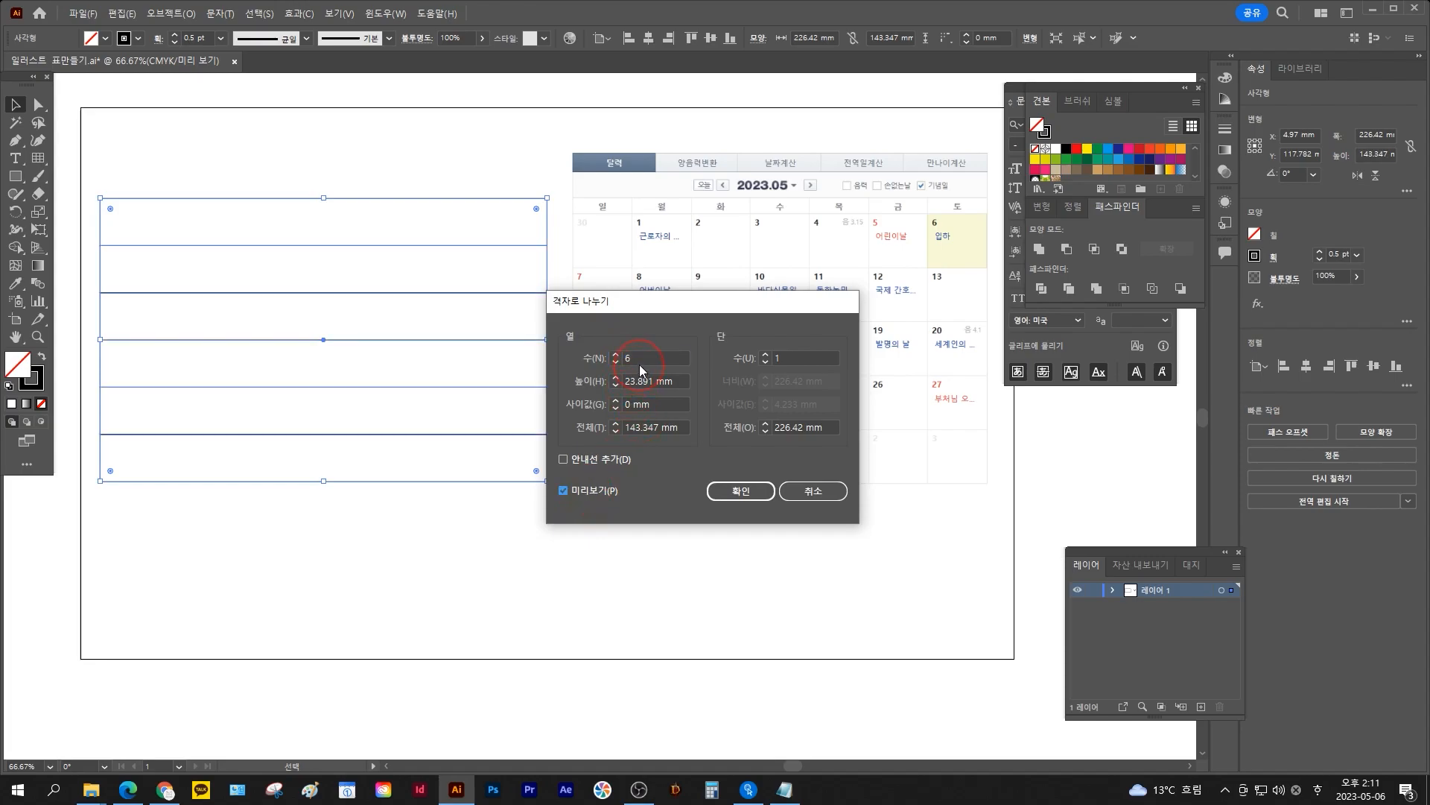
scroll(677, 365, "down", 1)
left_click_drag(673, 308, 668, 410)
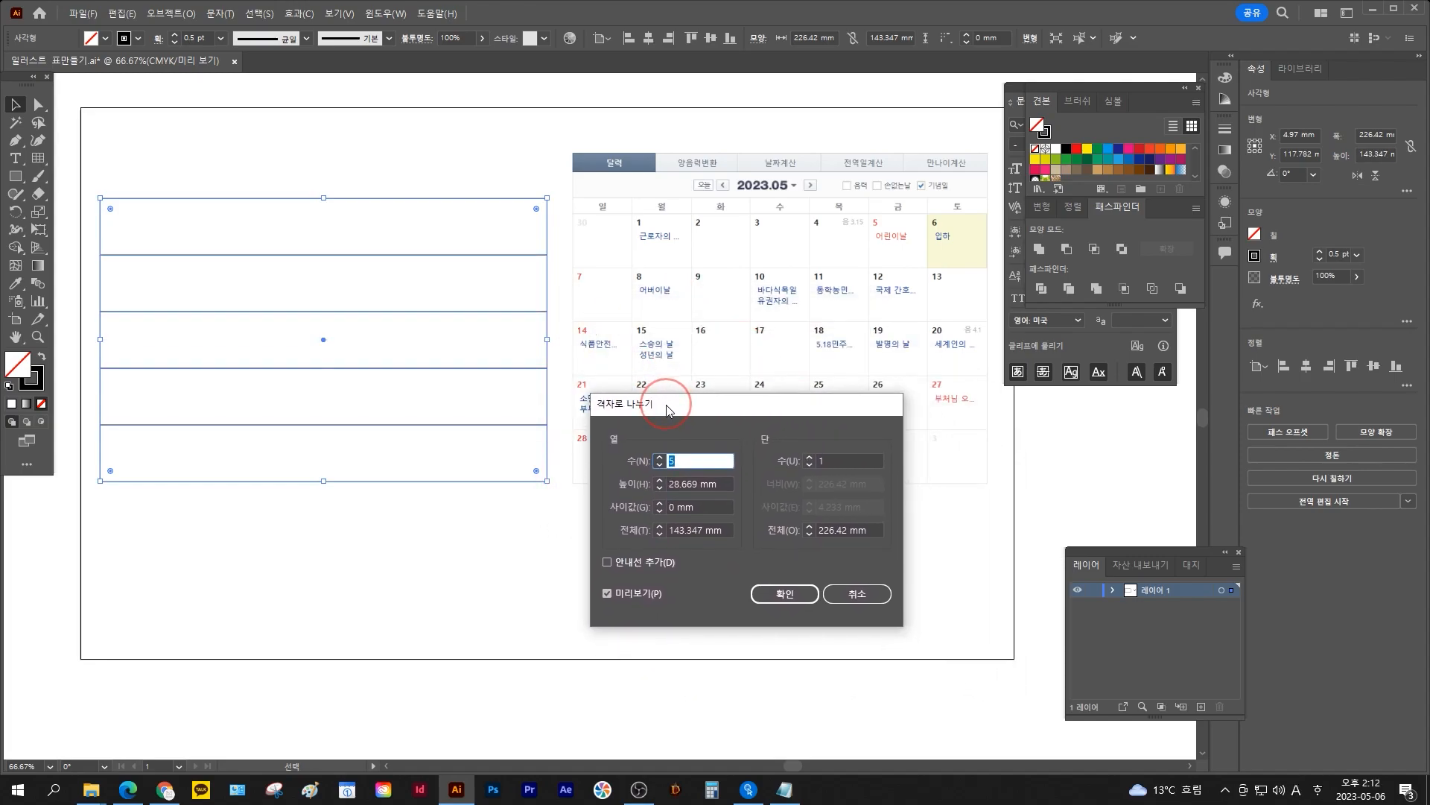
Set the grid's number of columns to 7 and apply the split
left_click(848, 460)
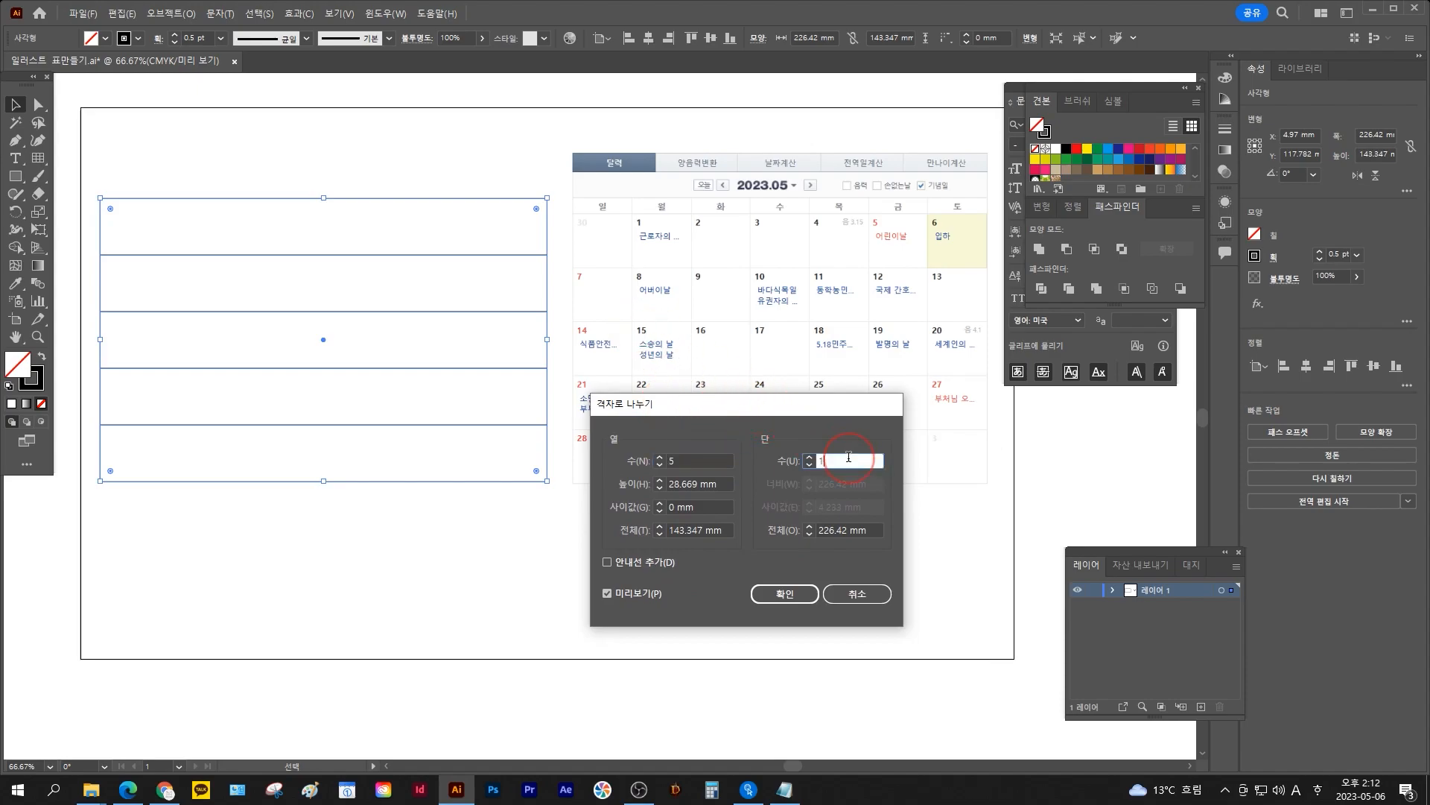
key("Up")
key("Up")
key("Up")
key("Up")
key("Up")
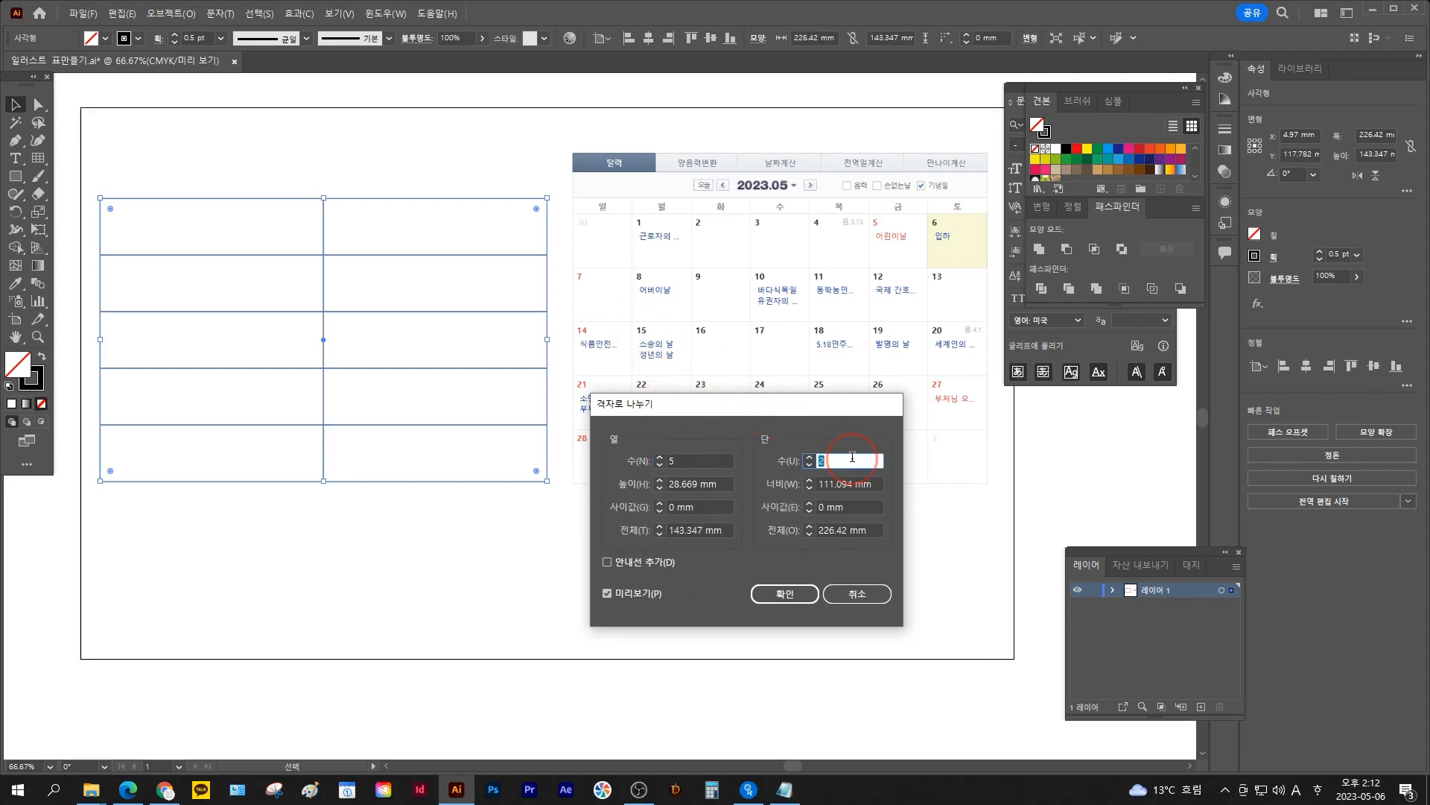
key("Up")
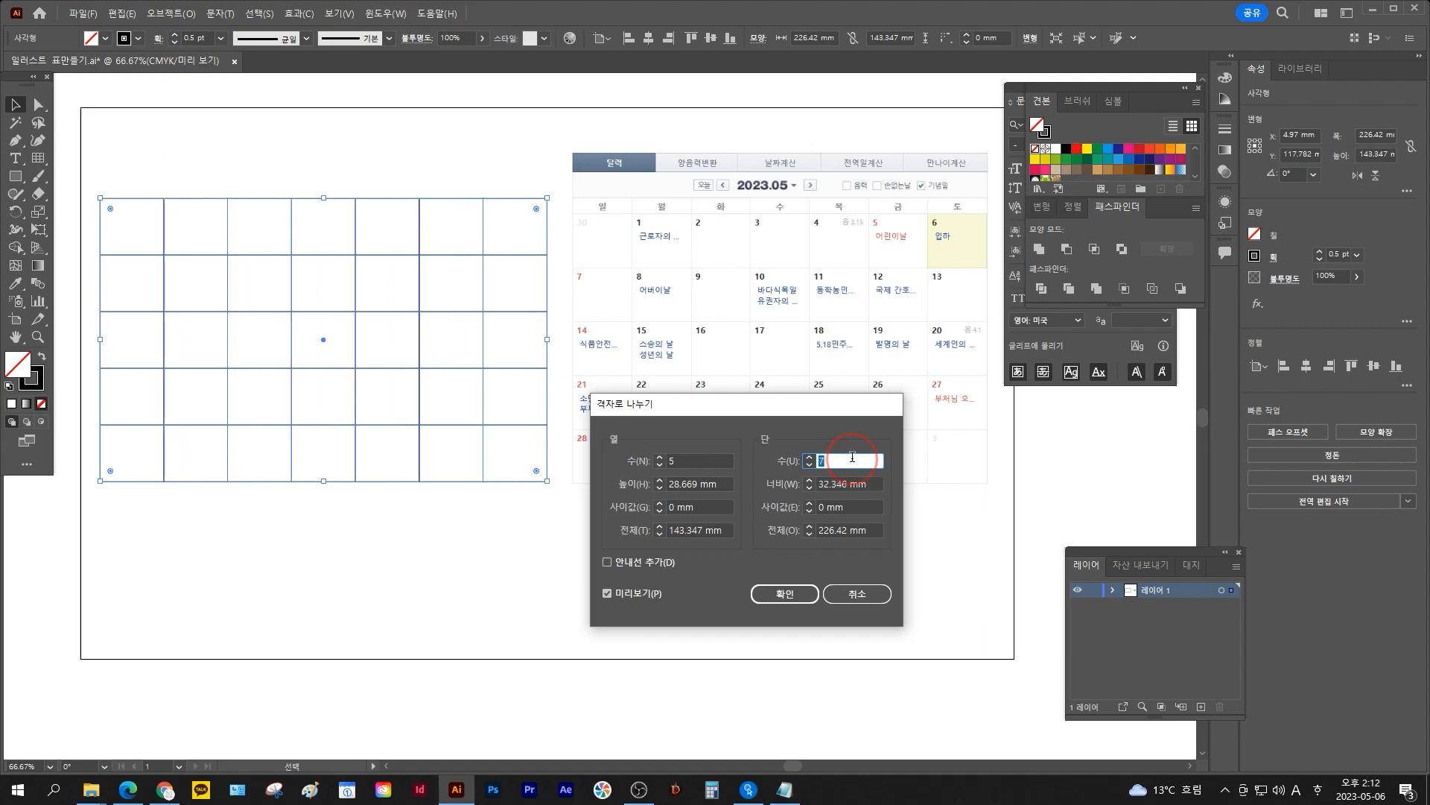
left_click(786, 594)
left_click(471, 178)
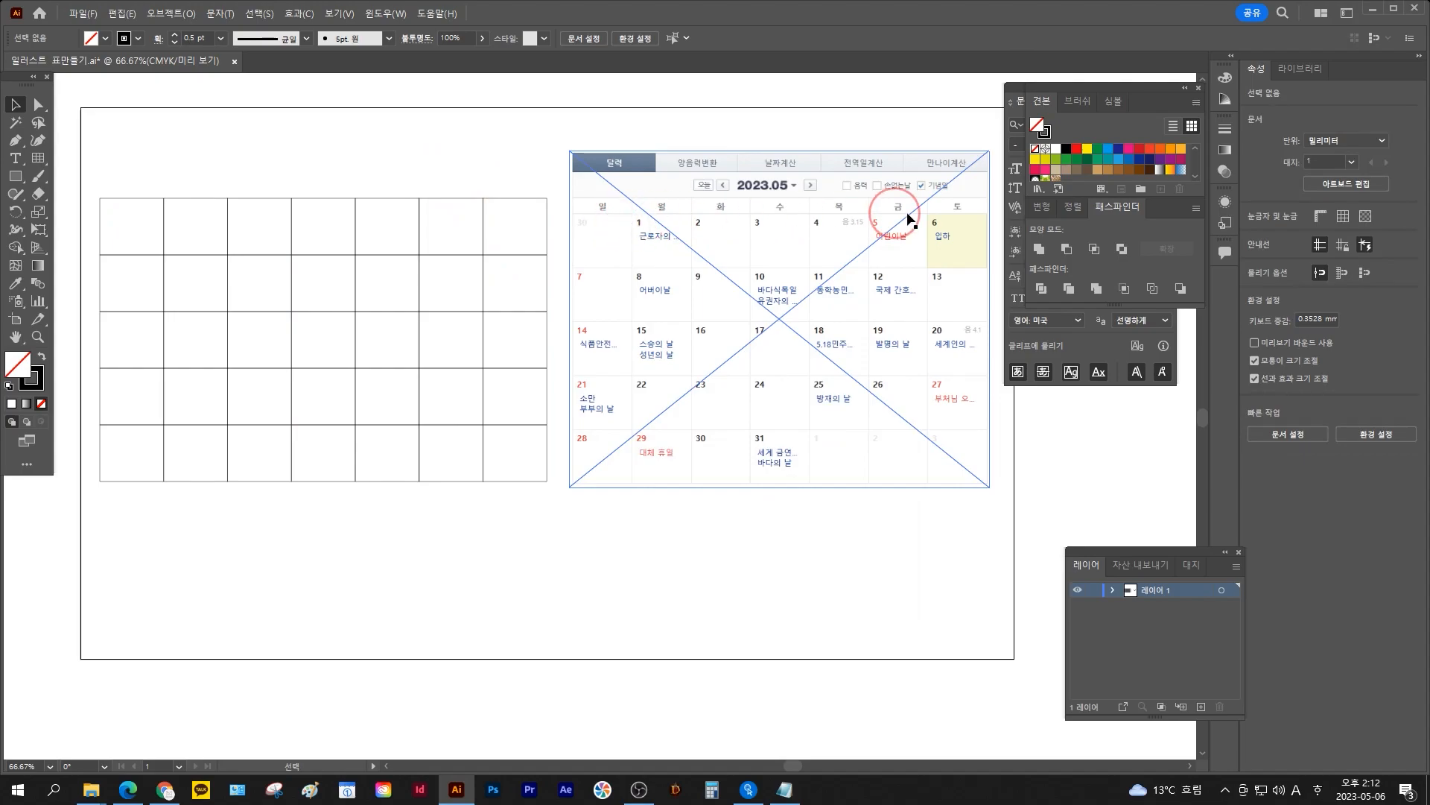
Duplicate the grid's top row directly above it and reduce the copy's height to about 9 mm as a header row
mouse_move(463, 218)
left_mouse_down()
mouse_move(527, 235)
mouse_move(479, 230)
mouse_move(473, 196)
left_mouse_up()
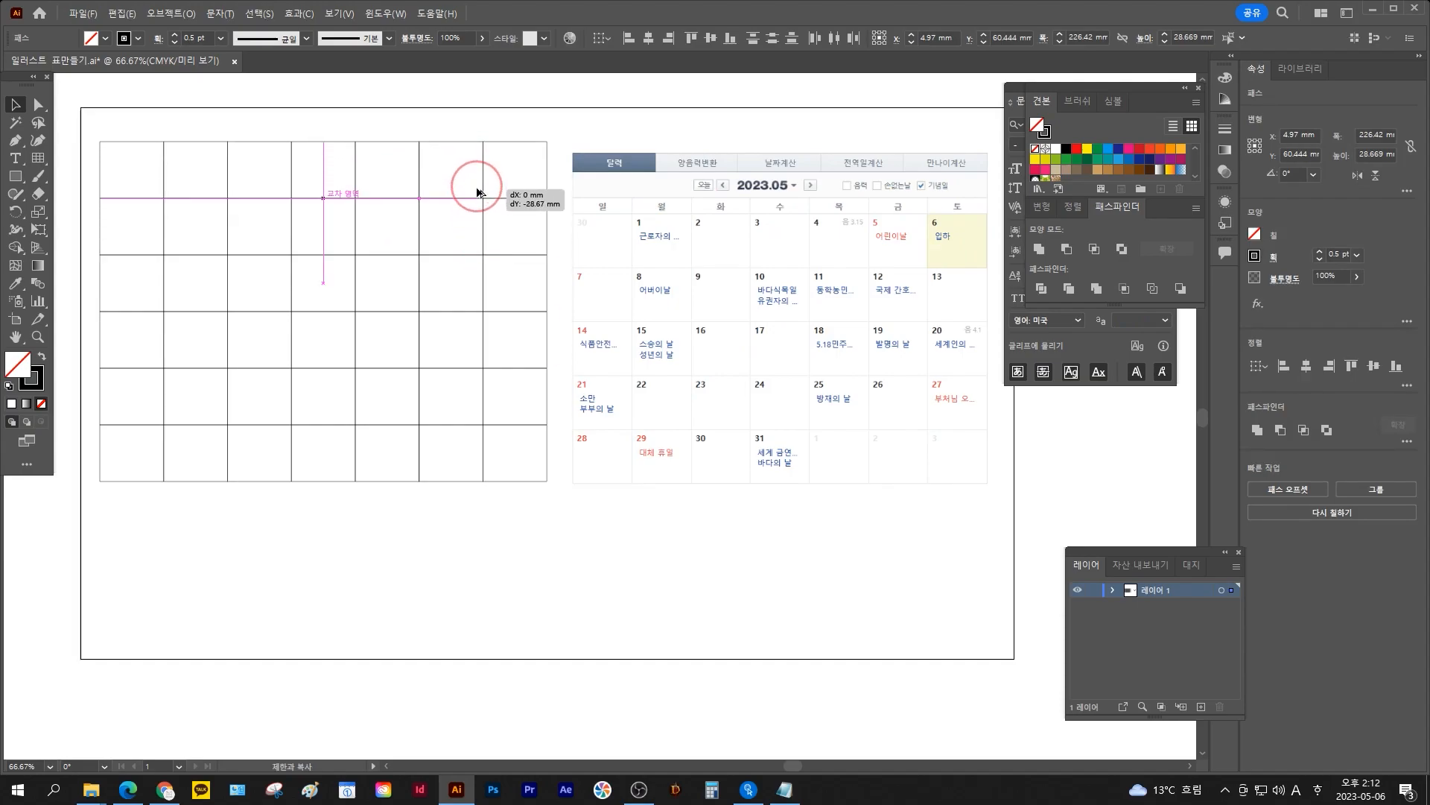
left_click_drag(328, 143, 344, 183)
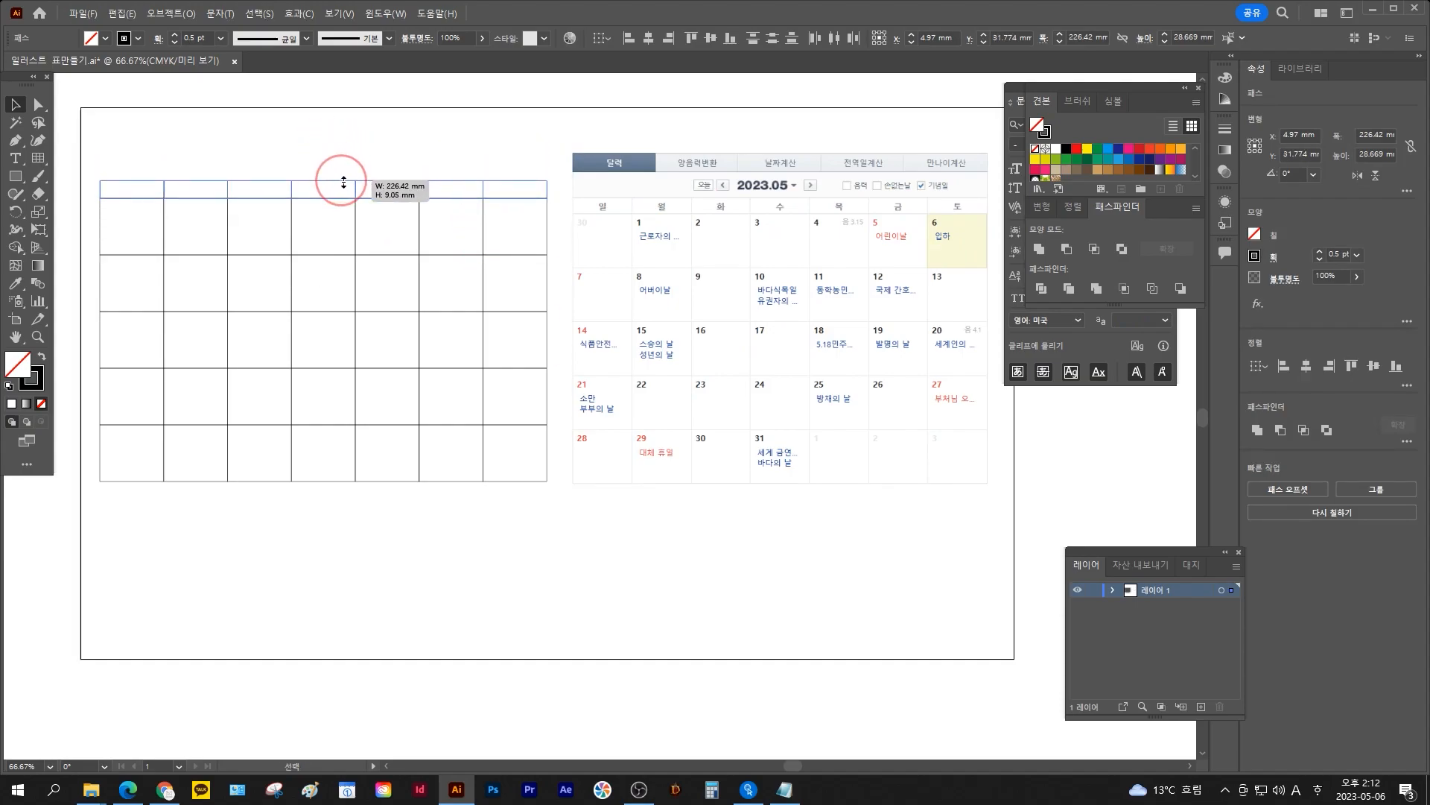
left_click(814, 344)
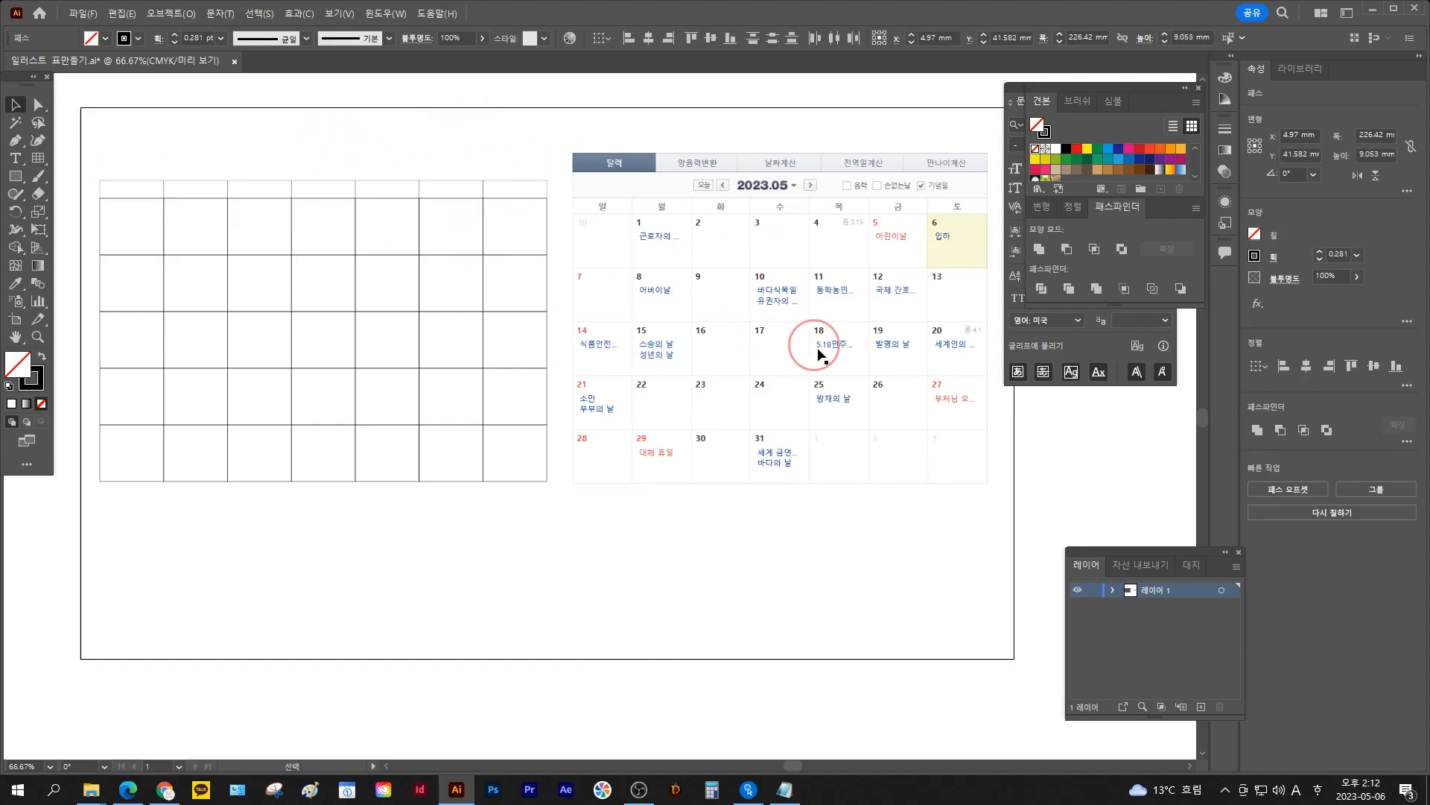
Set the stroke weight of all the grid's cells, including the header row, to 0.5 pt
left_click(14, 159)
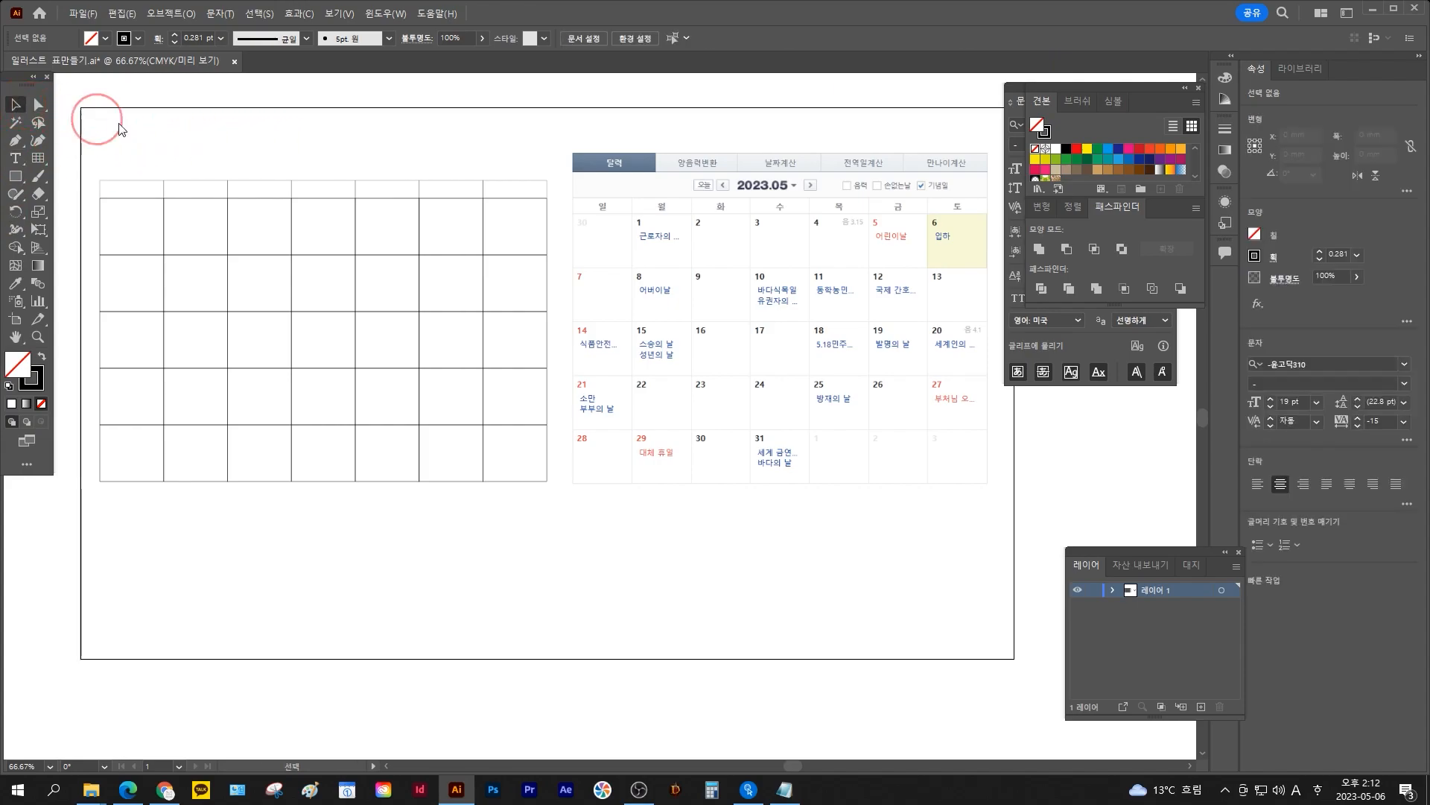
scroll(270, 190, "up", 6)
scroll(511, 303, "down", 8)
scroll(482, 364, "up", 2)
left_click_drag(253, 151, 714, 522)
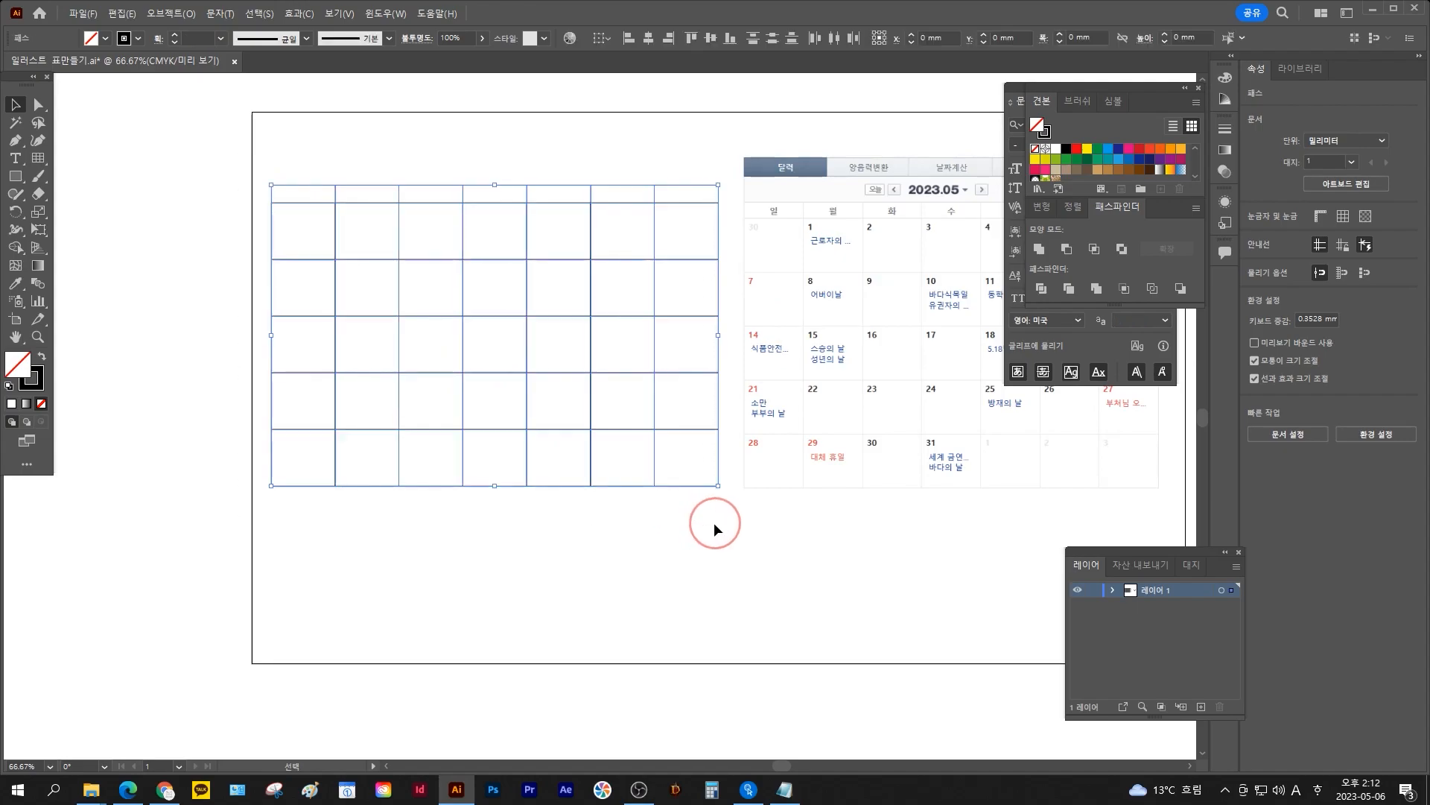
left_click(200, 38)
left_click(410, 74)
left_click(451, 110)
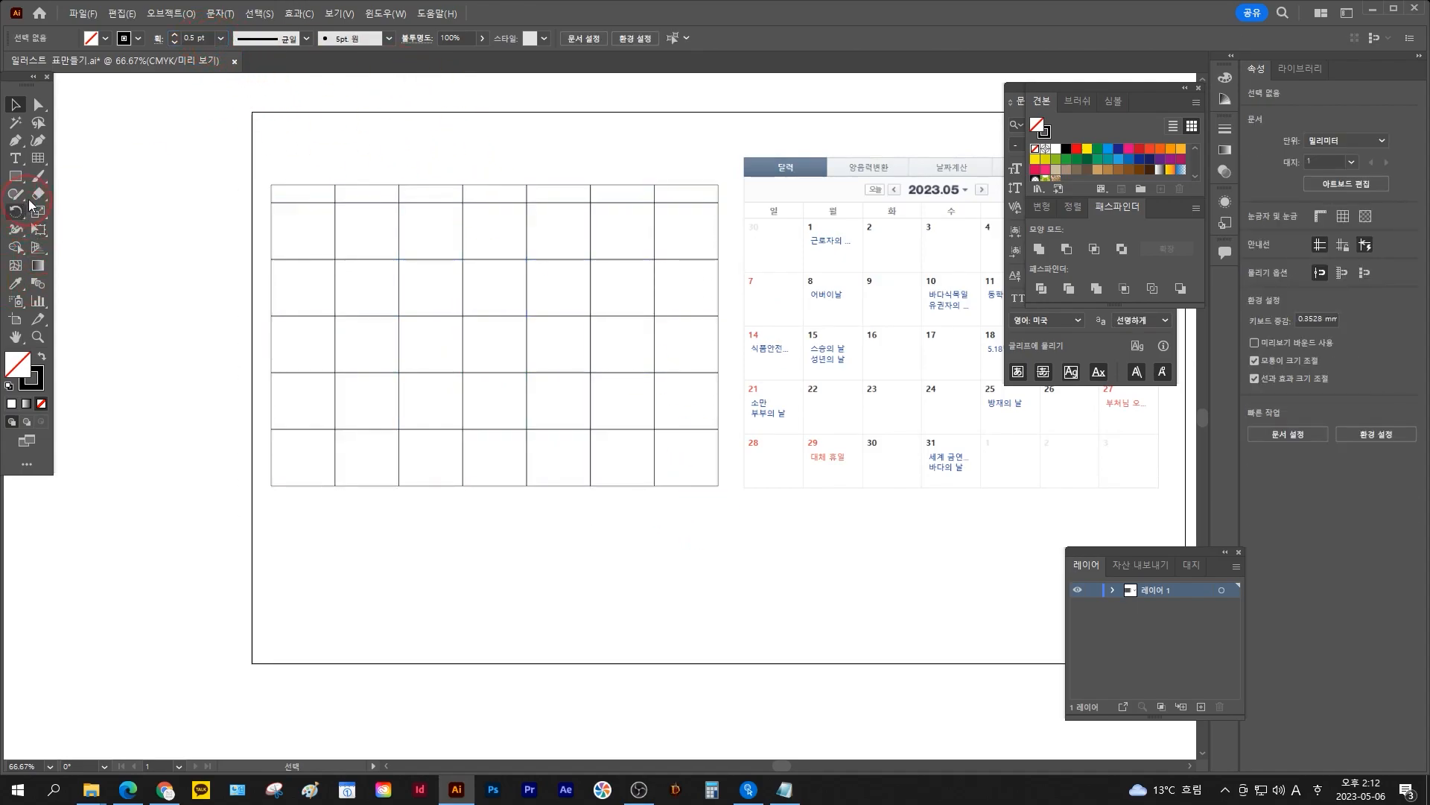
Enter the weekday text 월화수목금토일 above the grid and split 월 off into its own text object
left_click(15, 158)
left_click(359, 124)
key("BackSpace")
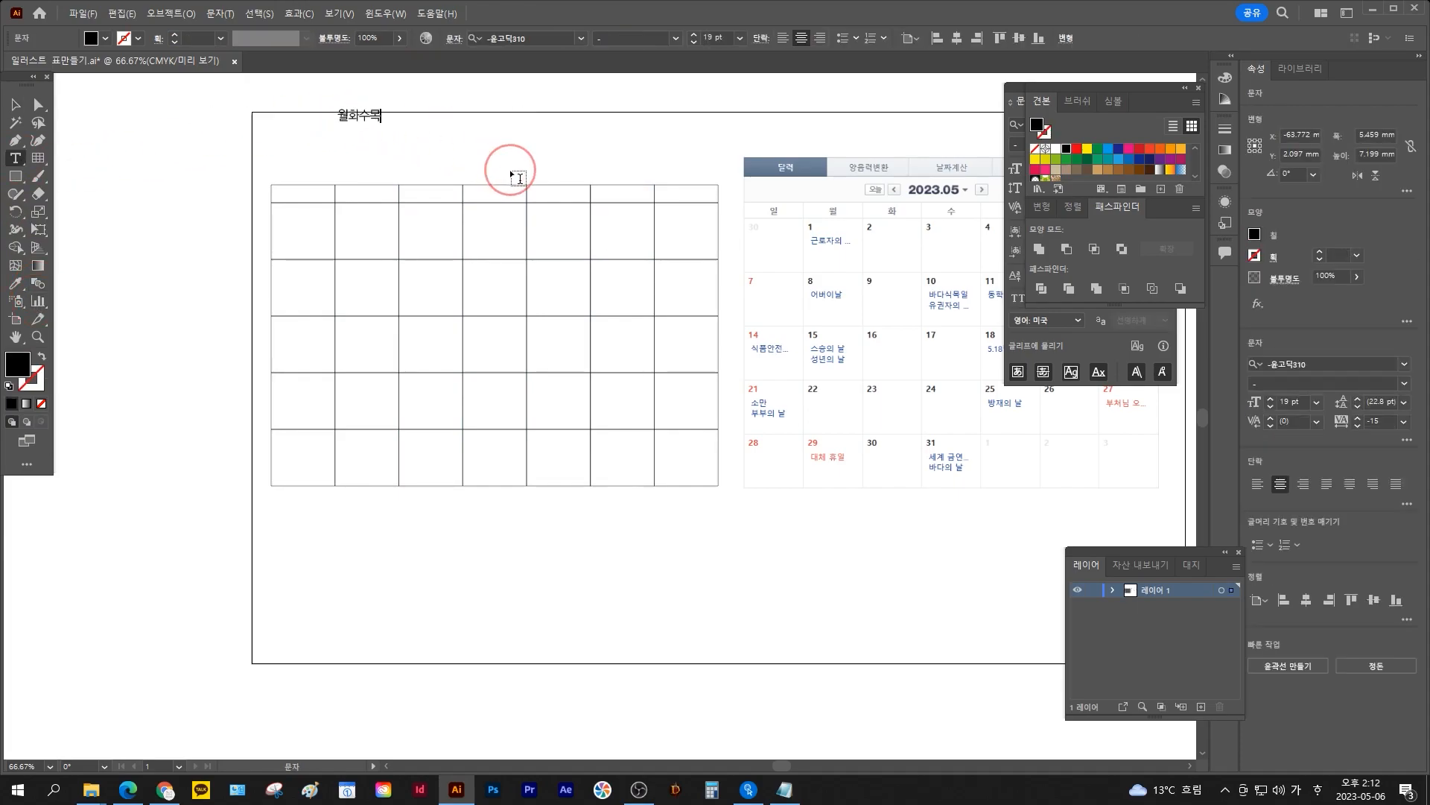
left_click(328, 119)
key("BackSpace")
left_click(22, 105)
left_click(253, 173)
key("ctrl+v")
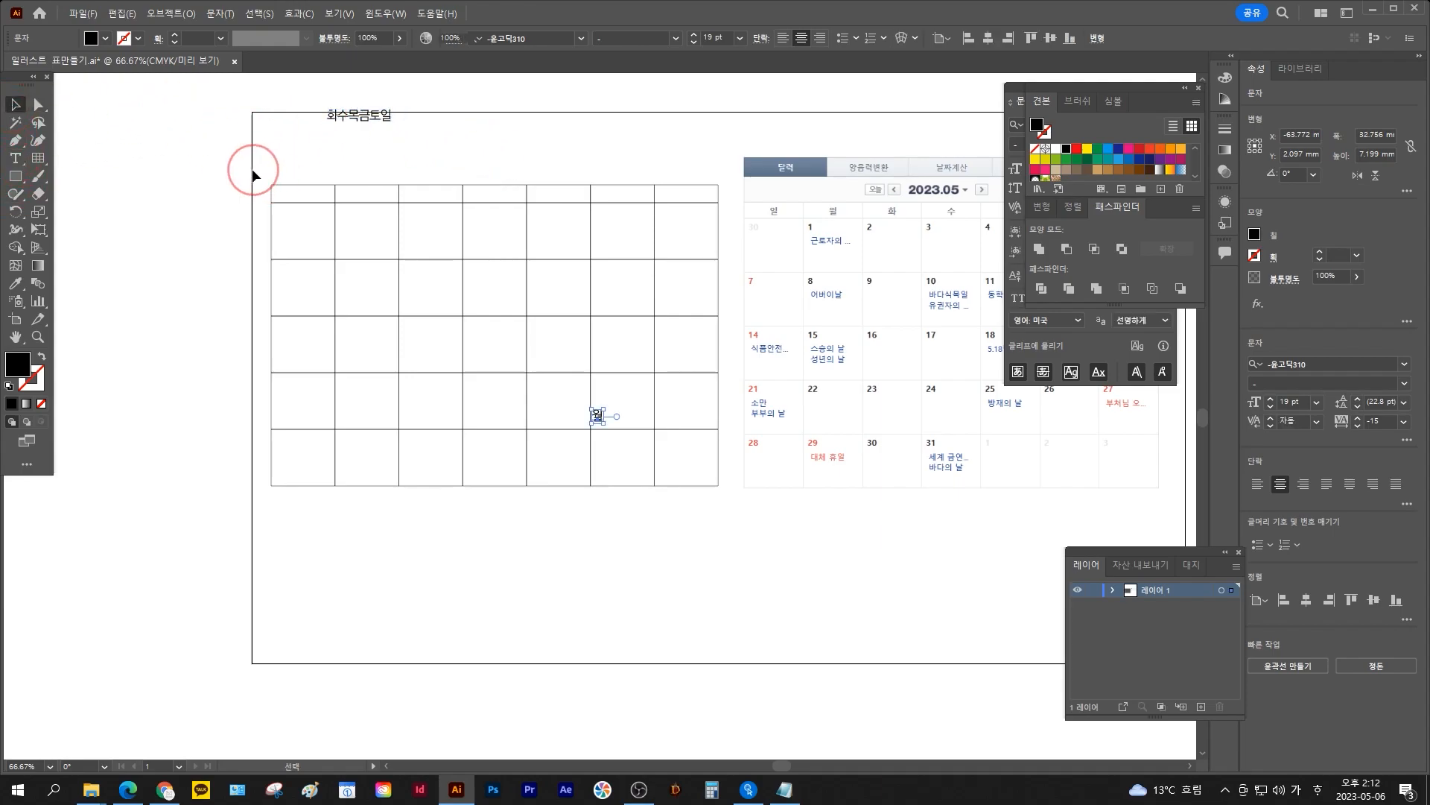
Place the 월 text in the first header cell and reduce its size to 15 pt
left_click_drag(596, 421, 321, 195)
left_click(328, 97)
left_click_drag(328, 97, 322, 195)
key("ctrl+shift+comma")
key("ctrl+shift+comma")
Delete the empty header cells beside the first one that holds 월
left_click(567, 230)
mouse_move(531, 190)
left_mouse_down()
mouse_move(603, 185)
mouse_move(559, 194)
left_mouse_up()
left_click(422, 176)
left_click_drag(708, 192, 707, 192)
key("Delete")
Duplicate the grouped 월 cell into the second column and repeat the copy until all seven header columns are filled
left_click_drag(328, 201, 415, 208)
left_click(420, 189)
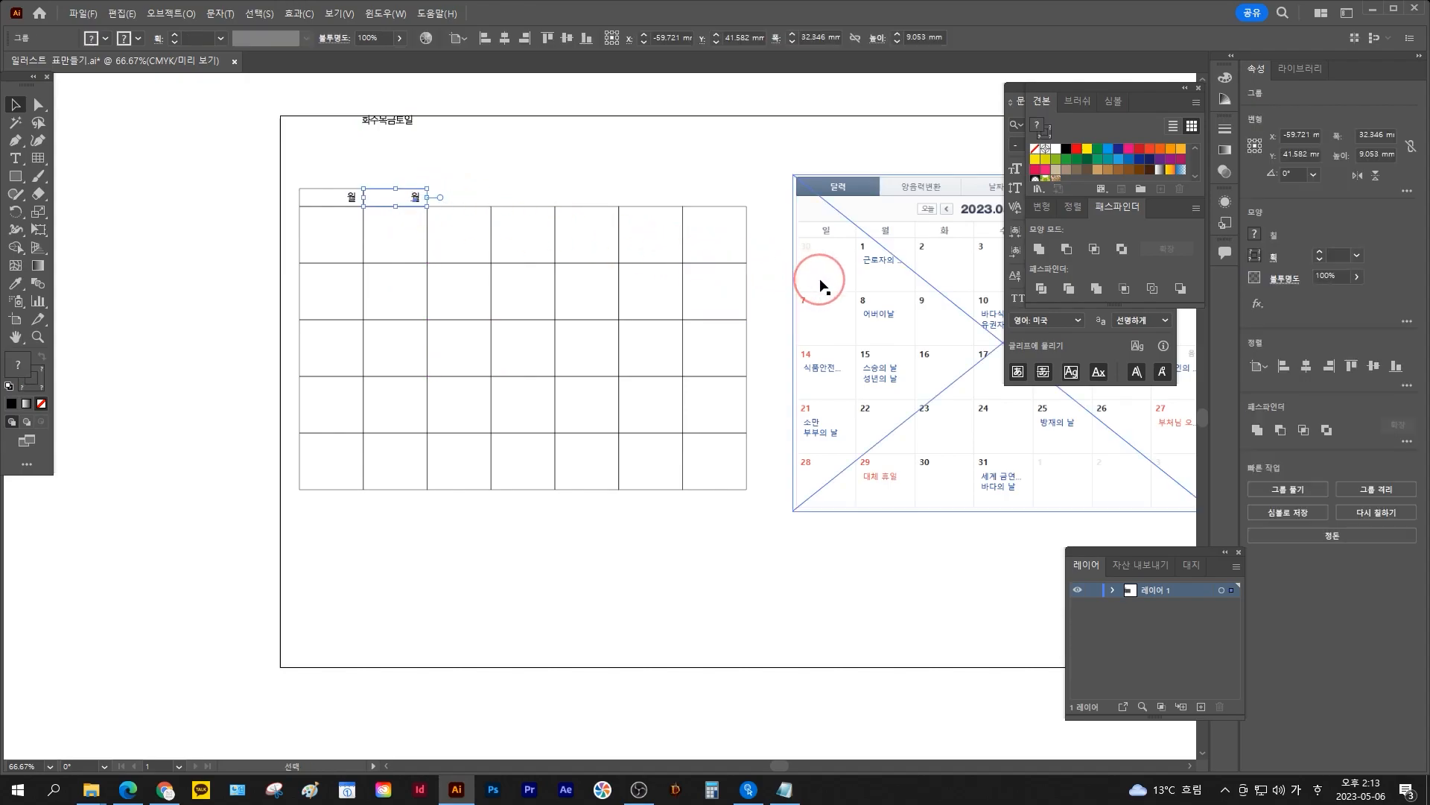
key("ctrl+d")
key("ctrl+d")
key("ctrl+d")
key("ctrl+d")
key("ctrl+d")
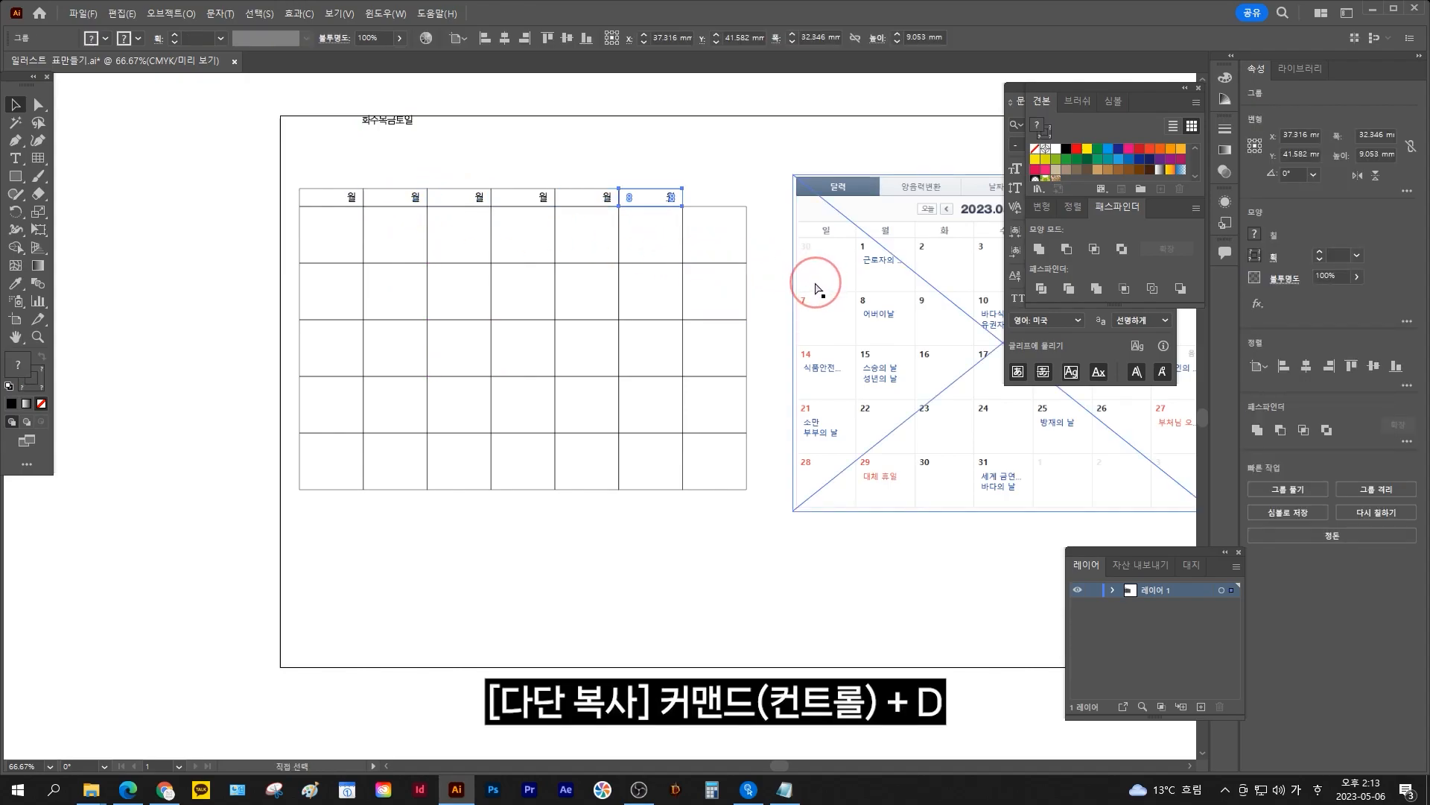
Ungroup all seven header cells from their 월 texts
left_click(591, 143)
left_click_drag(484, 212, 753, 197)
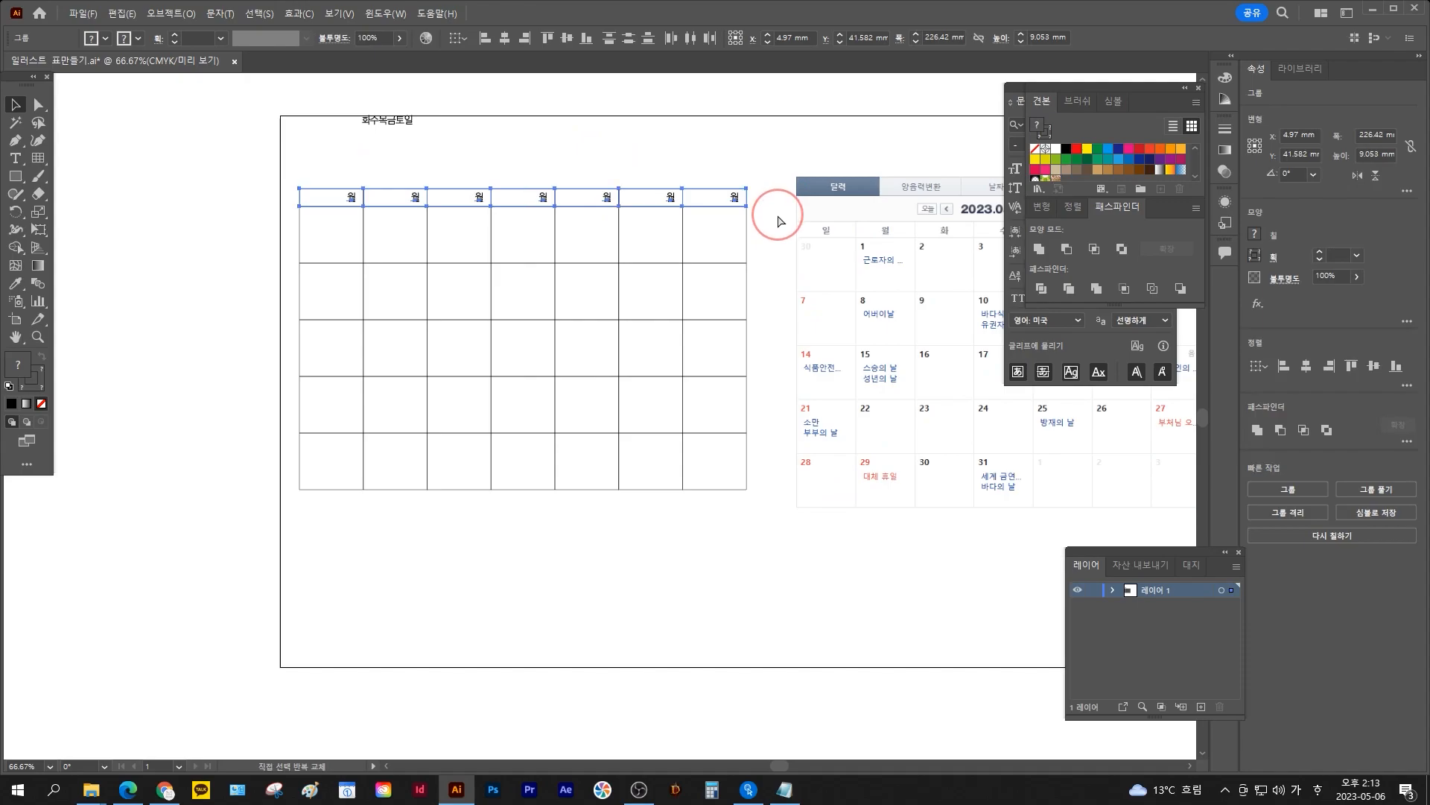
key("ctrl+shift+g")
left_click(407, 167)
Replace the second header cell's text with 화, cut from the weekday text above the grid
scroll(397, 167, "up", 1)
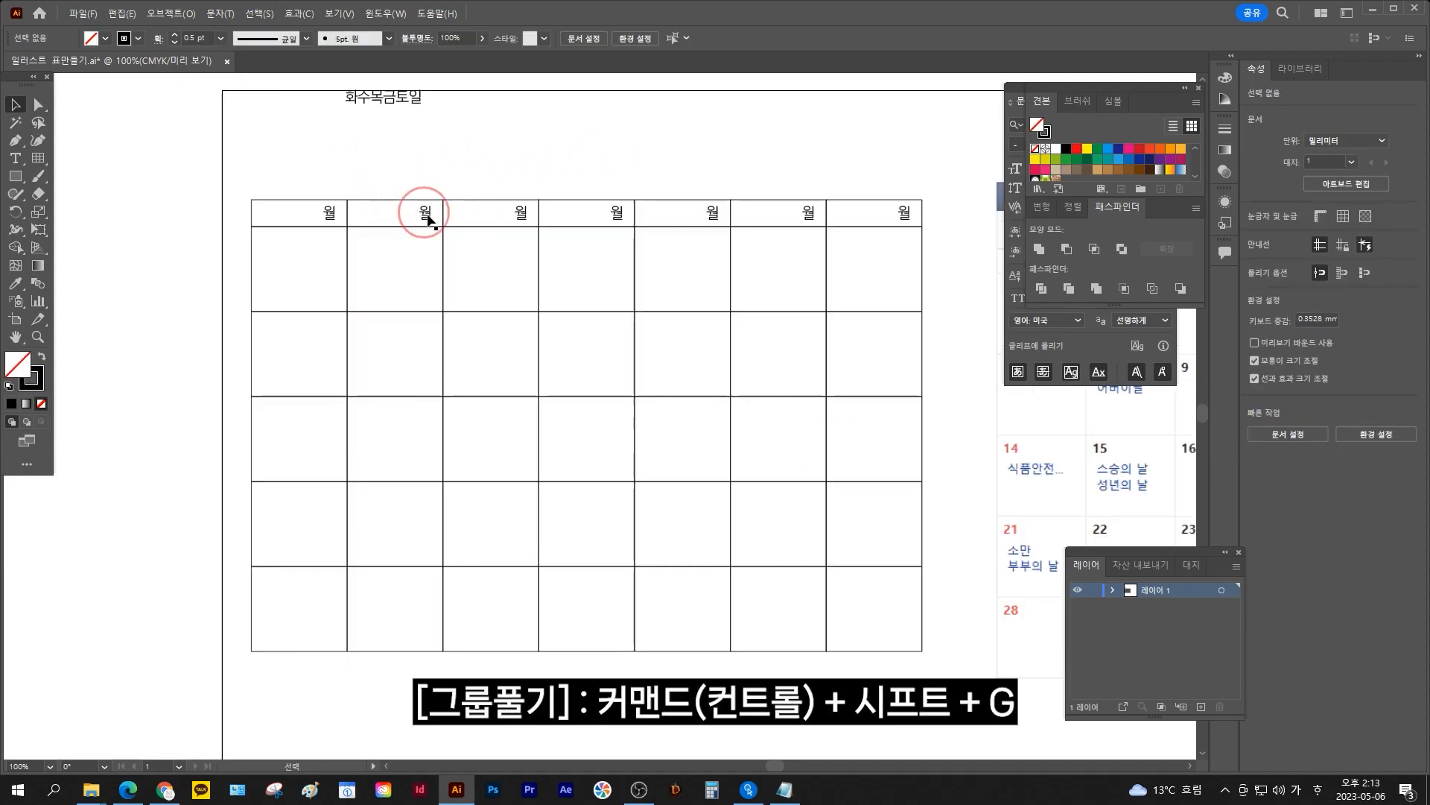
left_click(427, 213)
key("ctrl+a")
left_click(475, 217)
left_click_drag(423, 214, 414, 183)
double_click(360, 97)
mouse_move(358, 97)
left_mouse_down()
mouse_move(344, 97)
mouse_move(376, 98)
left_mouse_up()
key("ctrl+x")
double_click(425, 214)
key("ctrl+v")
Replace the third and fourth header texts with 수 and 목, cut from the weekday text
double_click(366, 100)
key("ctrl+x")
double_click(521, 214)
key("ctrl+v")
double_click(372, 97)
key("ctrl+x")
double_click(617, 213)
key("ctrl+v")
Replace the fifth and sixth header texts with 금 and 토, cut from the weekday text
double_click(380, 96)
key("ctrl+x")
double_click(713, 214)
key("ctrl+v")
double_click(383, 97)
key("ctrl+x")
left_click(818, 215)
key("ctrl+a")
key("ctrl+v")
Move the remaining 일 from the weekday text into the seventh header cell, replacing its text
key("ctrl+x")
left_click(924, 219)
key("ctrl+a")
double_click(904, 214)
key("ctrl+v")
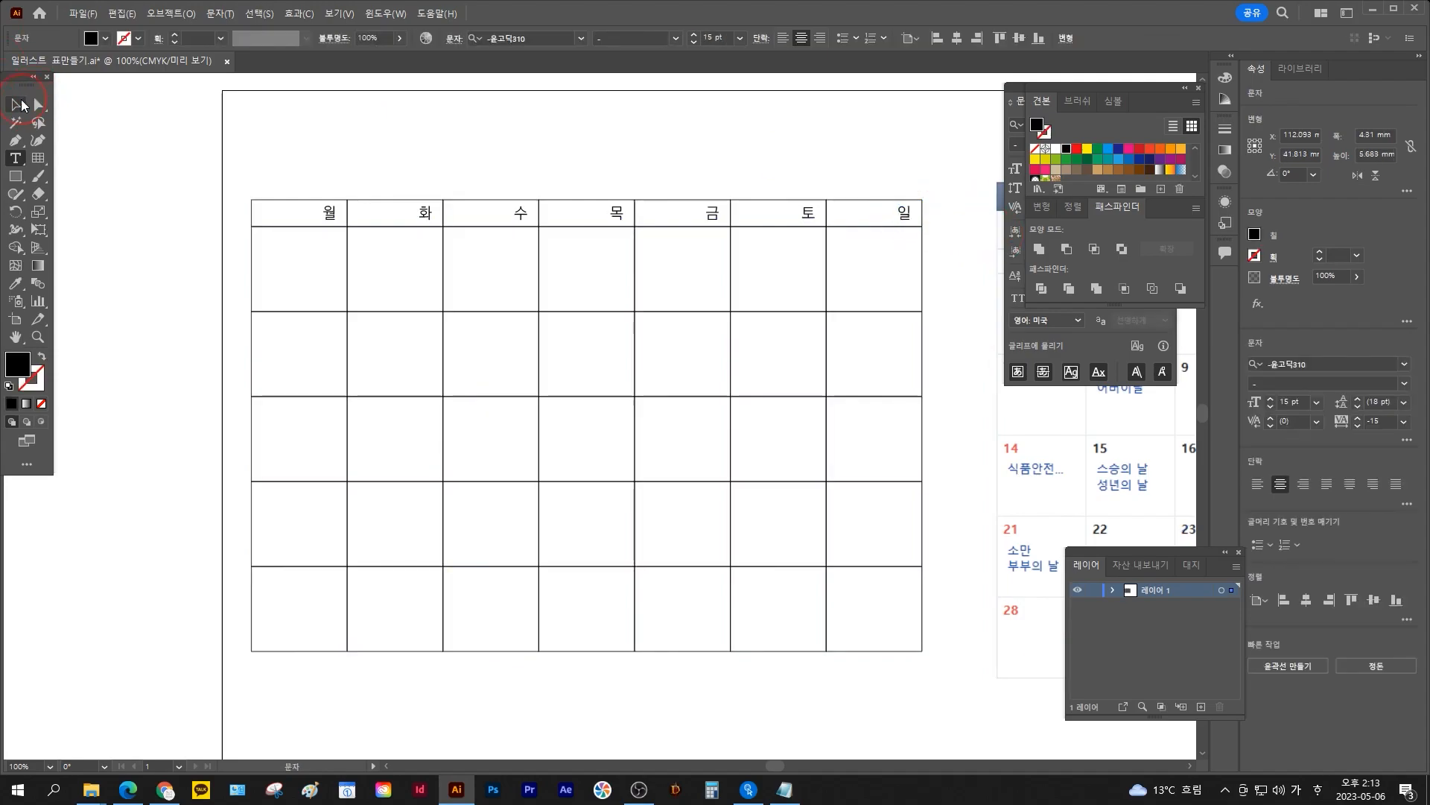
left_click(18, 103)
left_click(285, 147)
Copy the 월 text into the cell below it and copy that text into the neighbouring cell under 화
scroll(284, 147, "down", 2)
left_click_drag(643, 230, 645, 246)
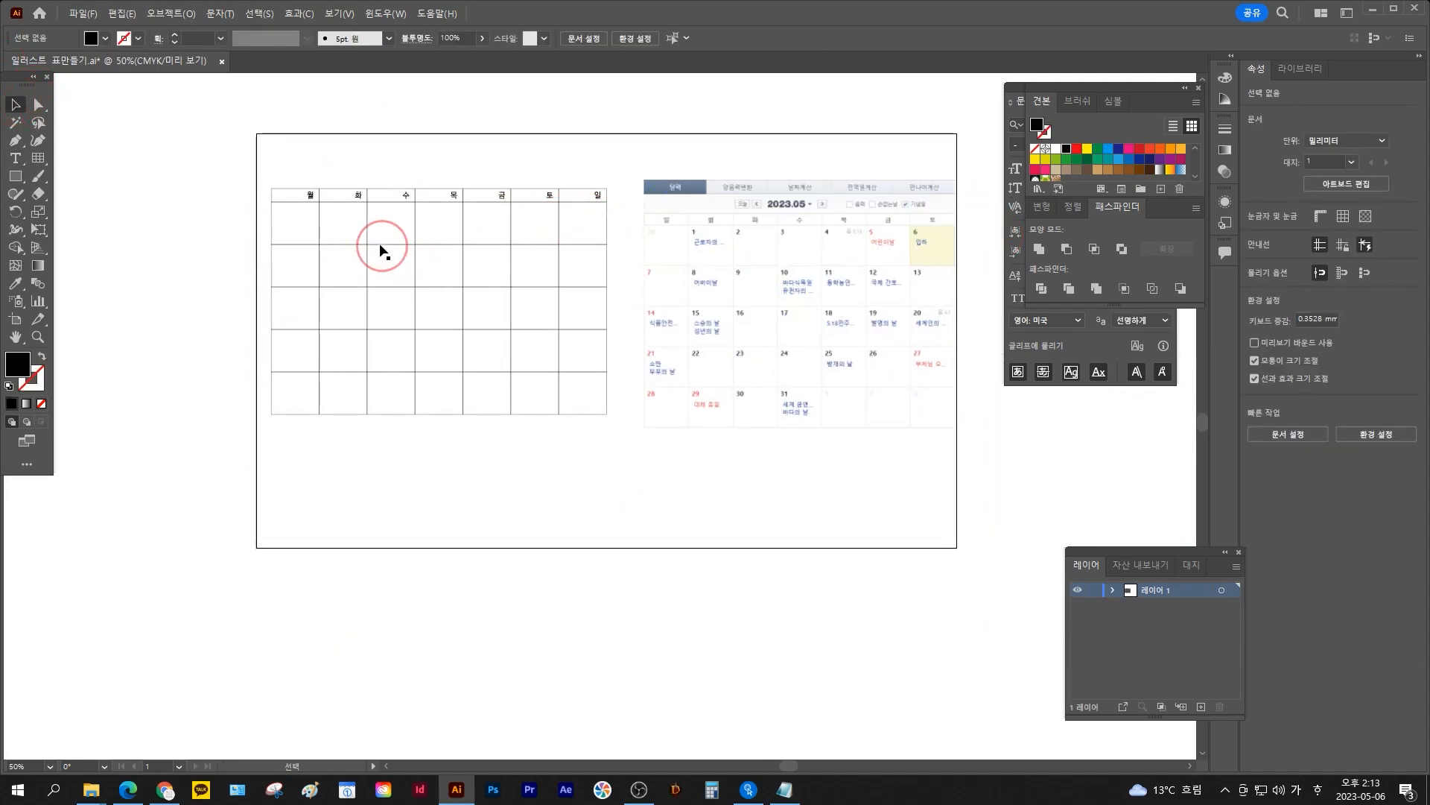
left_click_drag(308, 193, 310, 226)
scroll(336, 237, "up", 3)
left_click_drag(357, 270, 508, 221)
Change the two copied texts to the dates 1 under 월 and 2 under 화
double_click(359, 224)
key("ctrl+a")
type("1")
left_click(17, 104)
double_click(508, 221)
key("ctrl+a")
type("2")
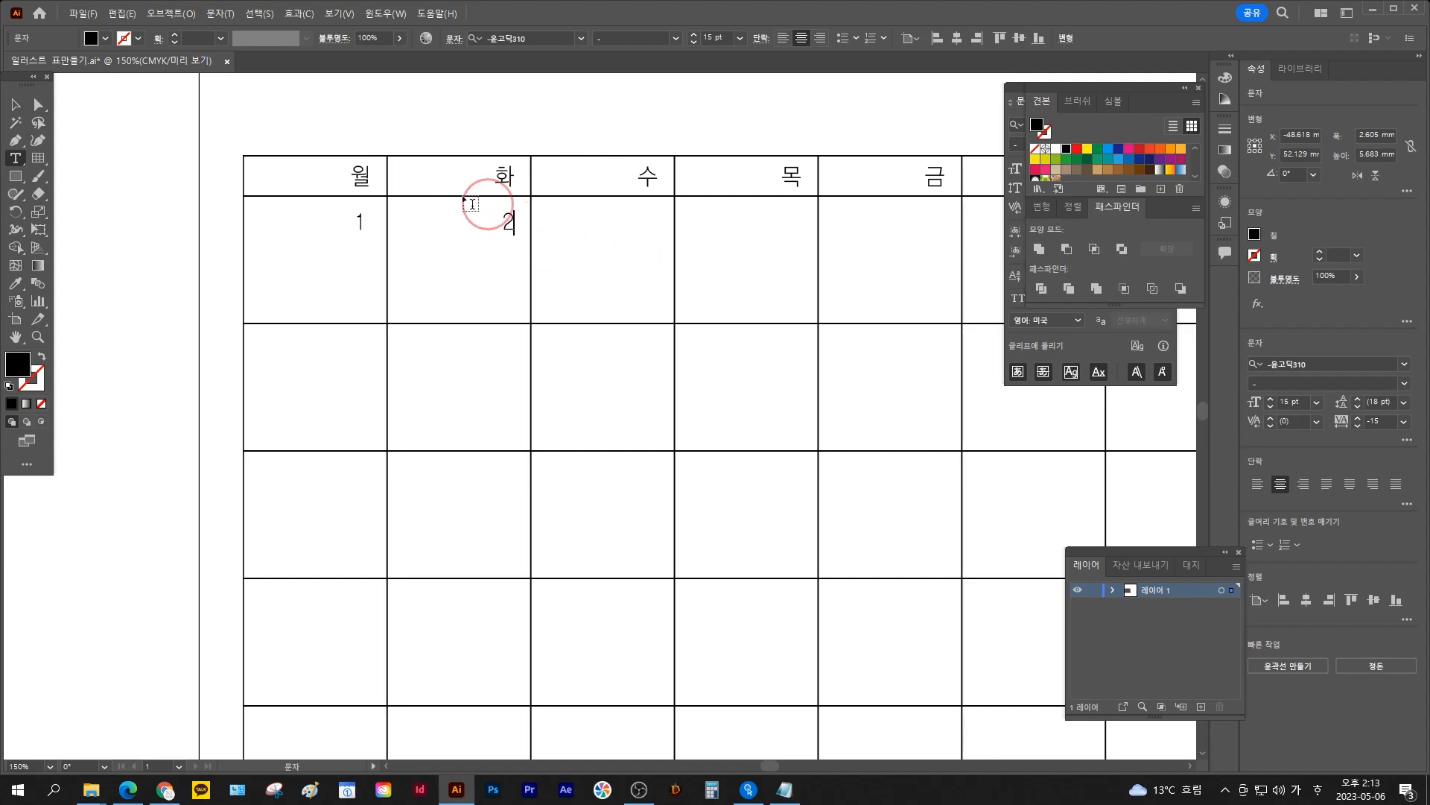
left_click(15, 104)
left_click(100, 109)
Duplicate the 2 into the 수 column and repeat the copy across the first row through the 일 column
scroll(124, 211, "down", 1)
left_click_drag(379, 222, 475, 222, "alt+shift")
key("ctrl+d")
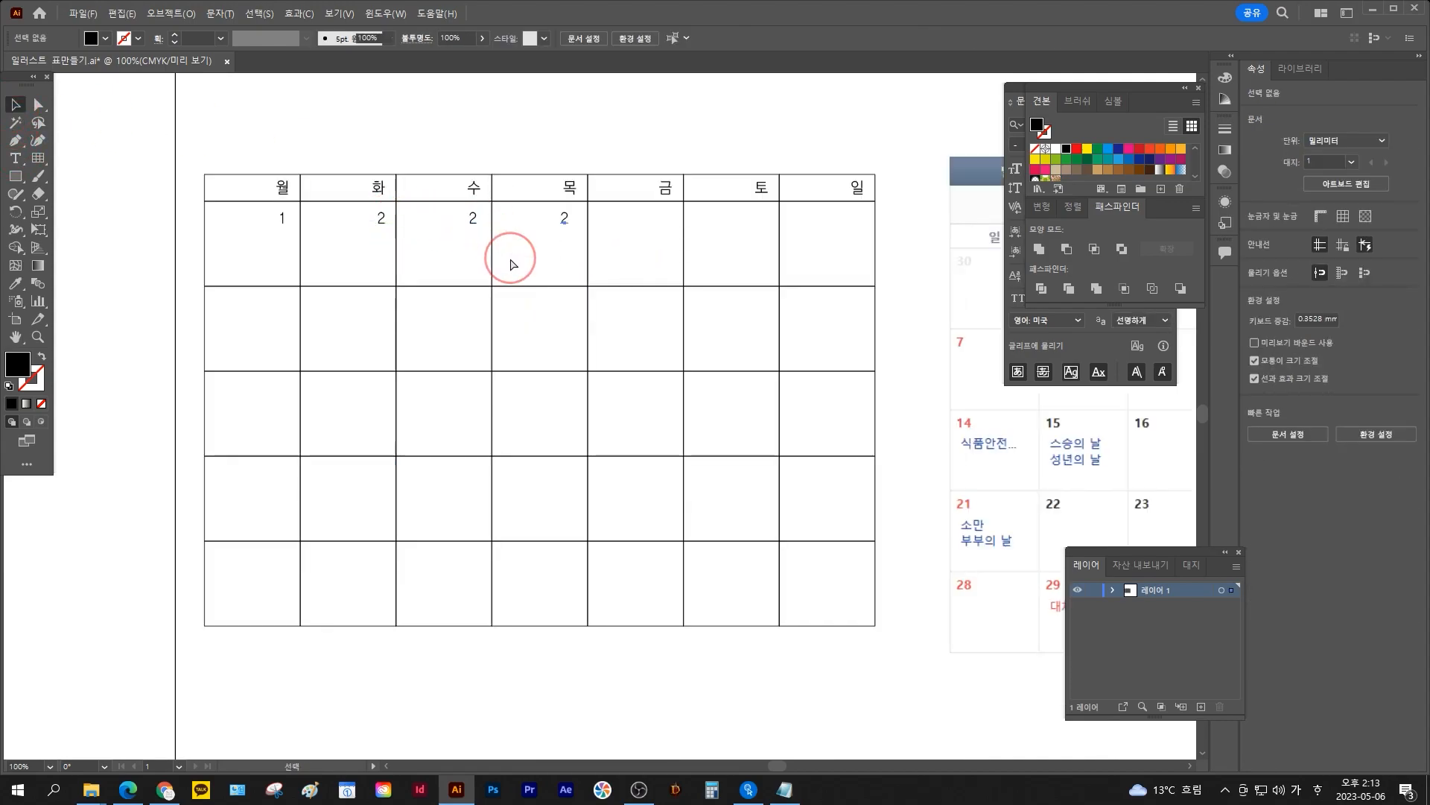
key("ctrl+d")
key("ctrl+d")
key("ctrl+d")
left_click(858, 253)
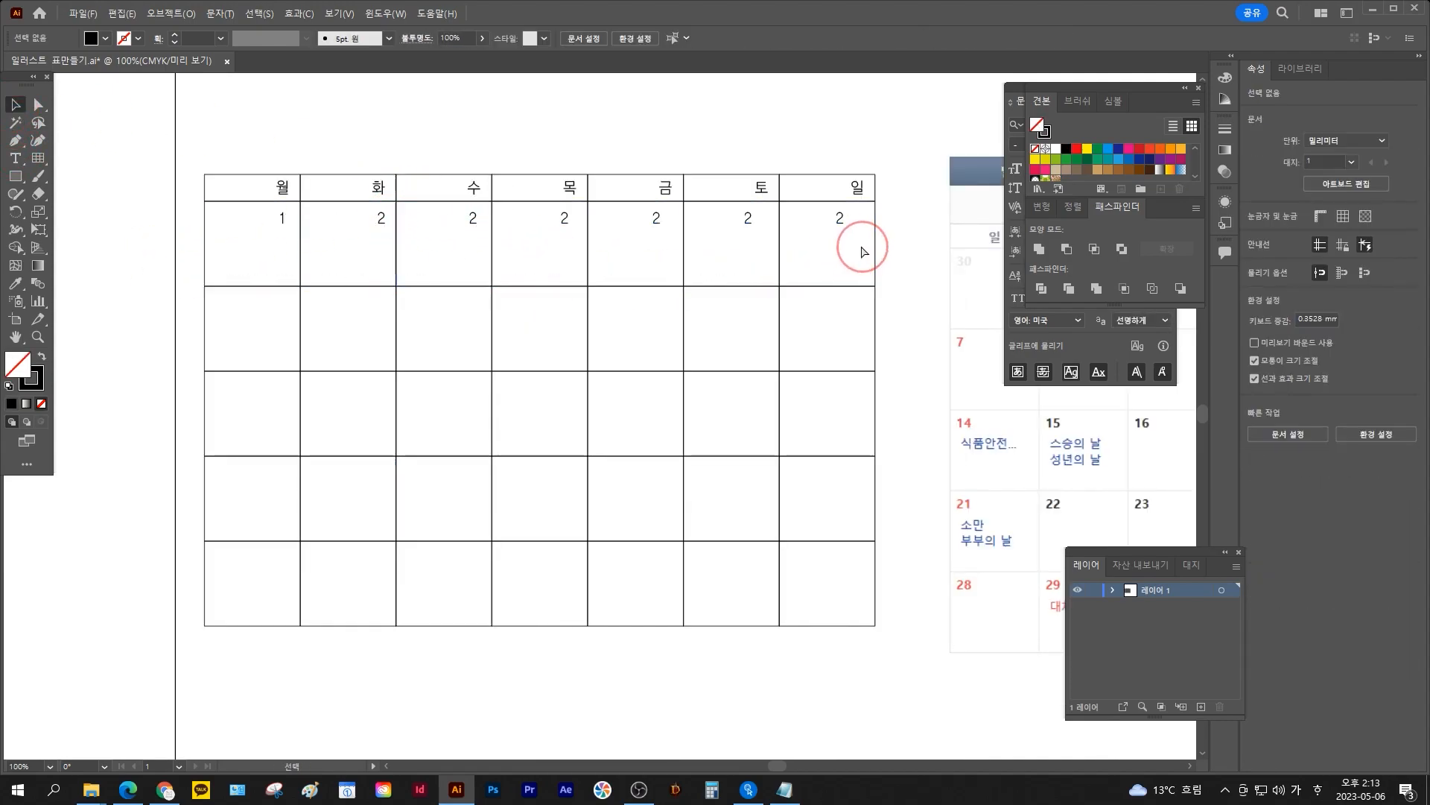
Shift the last 2 toward the cell's edge and right-align it with the 일 header text
key("Right")
key("Right")
key("Right")
key("Right")
key("Right")
key("Right")
key("Right")
key("Right")
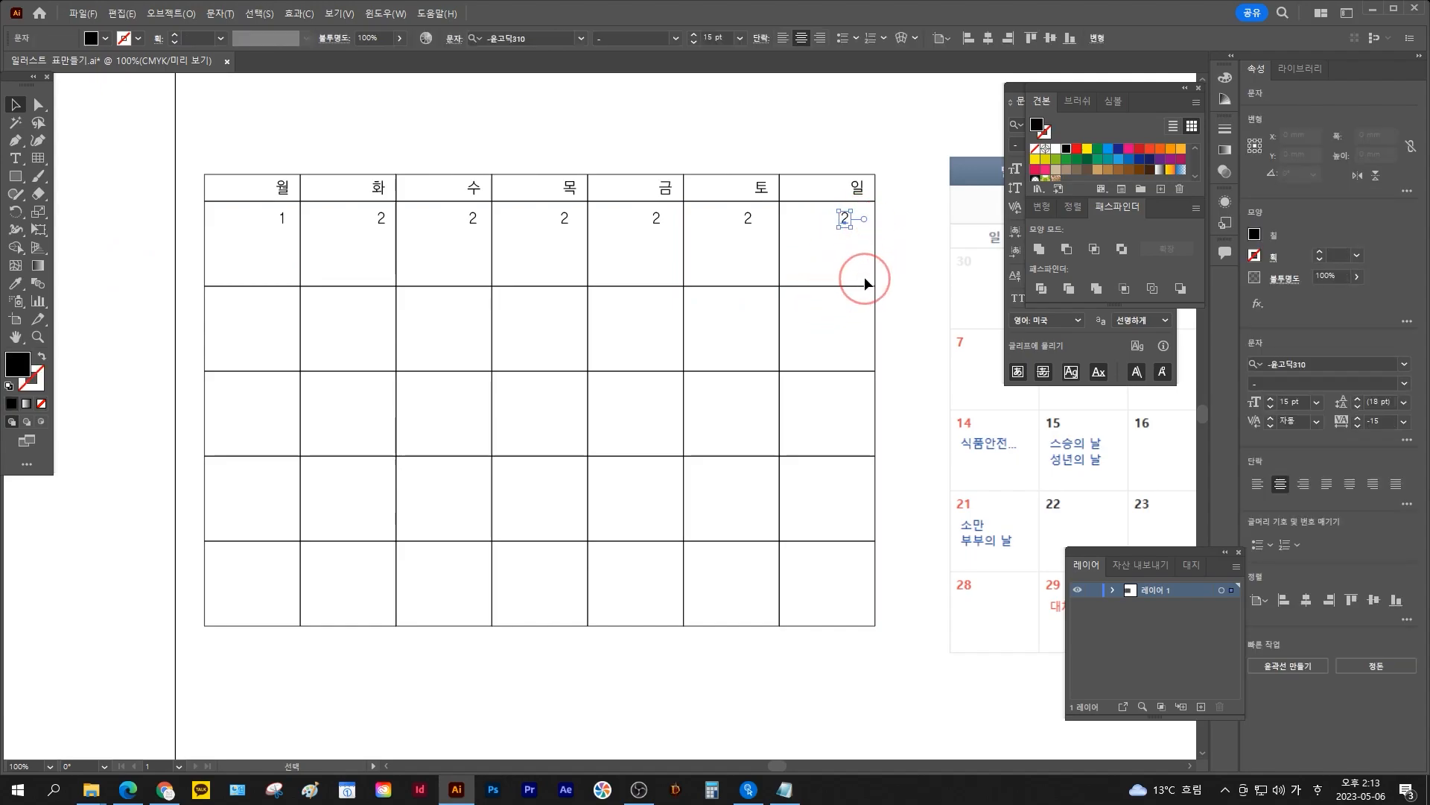
left_click(856, 191, "shift")
left_click(976, 38)
Distribute the seven numbers in the first date row evenly in the horizontal direction
left_click_drag(898, 218, 216, 248)
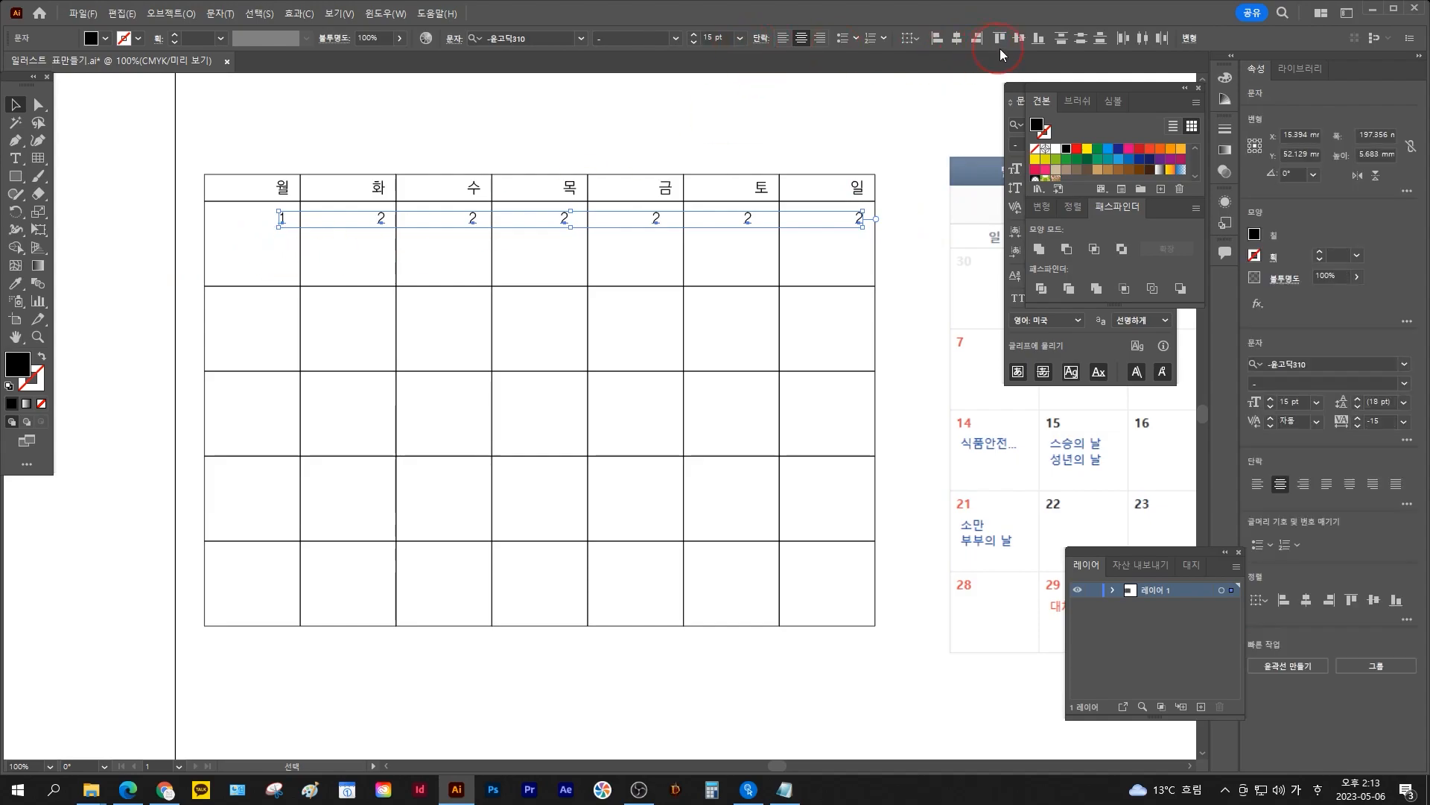
left_click(1144, 41)
left_click(663, 117)
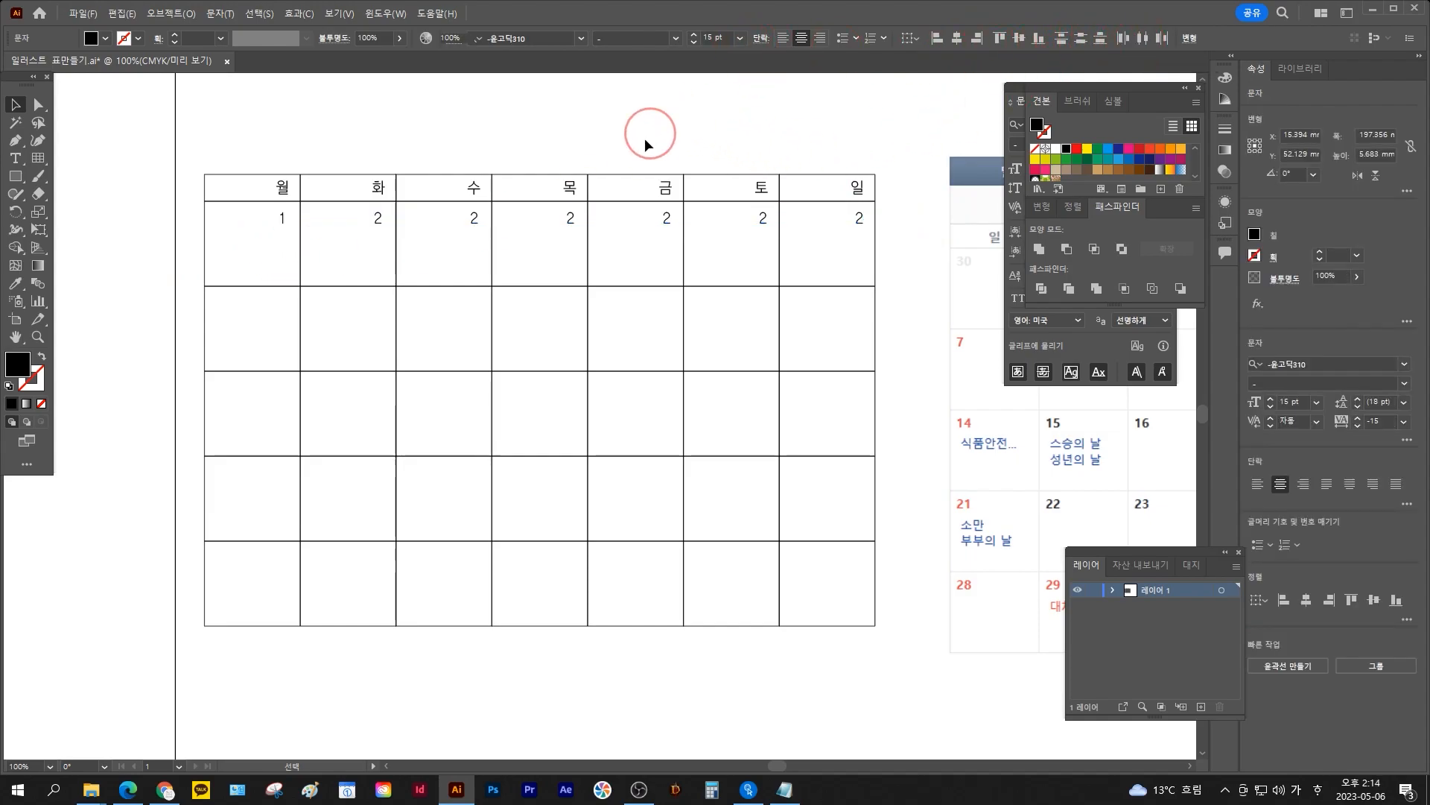
Duplicate the row of numbers into the second date row and repeat the copy down the remaining rows
left_click_drag(866, 234, 395, 306)
key("ctrl+d")
key("ctrl+d")
key("ctrl+d")
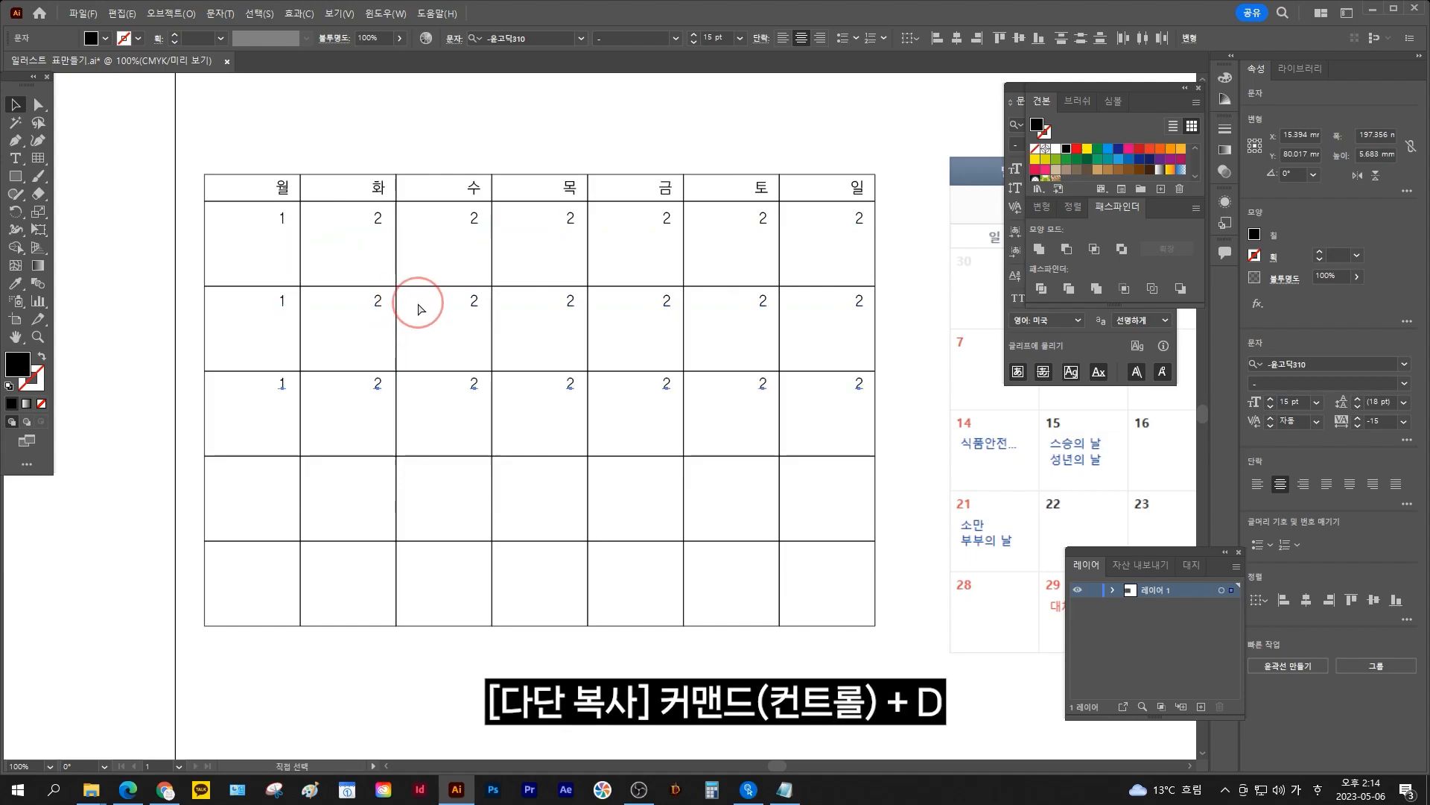
Group the seven date numbers of each calendar row so that every row becomes its own group
scroll(368, 423, "down", 1)
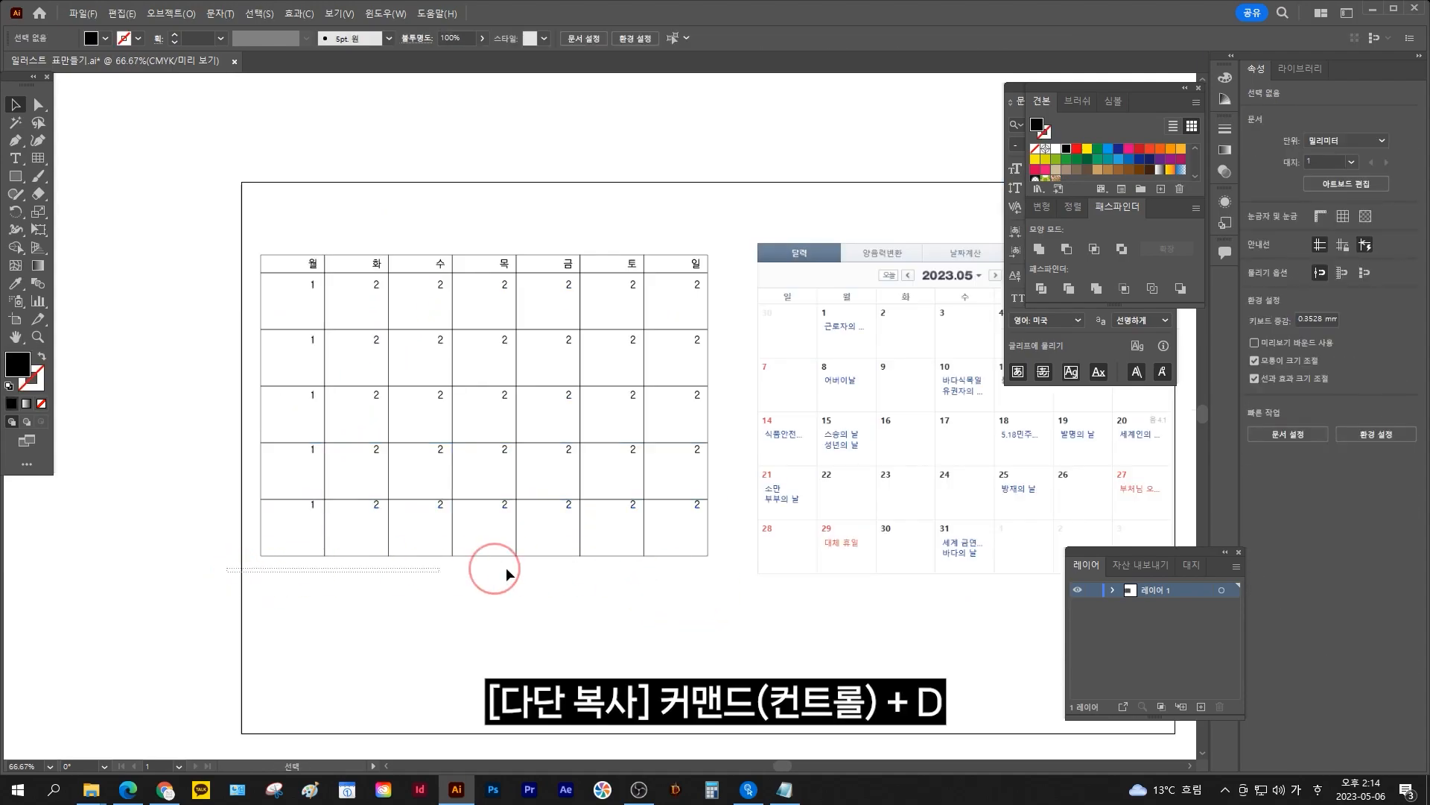
left_click(699, 484)
left_click_drag(723, 478, 237, 488)
left_click_drag(251, 417, 707, 402)
left_click_drag(731, 349, 209, 364)
left_click_drag(235, 298, 722, 326)
left_click_drag(295, 533, 261, 430)
left_click_drag(260, 414, 259, 344)
Nudge the bottom row of date numbers slightly down inside its cells
left_click_drag(286, 538, 357, 498)
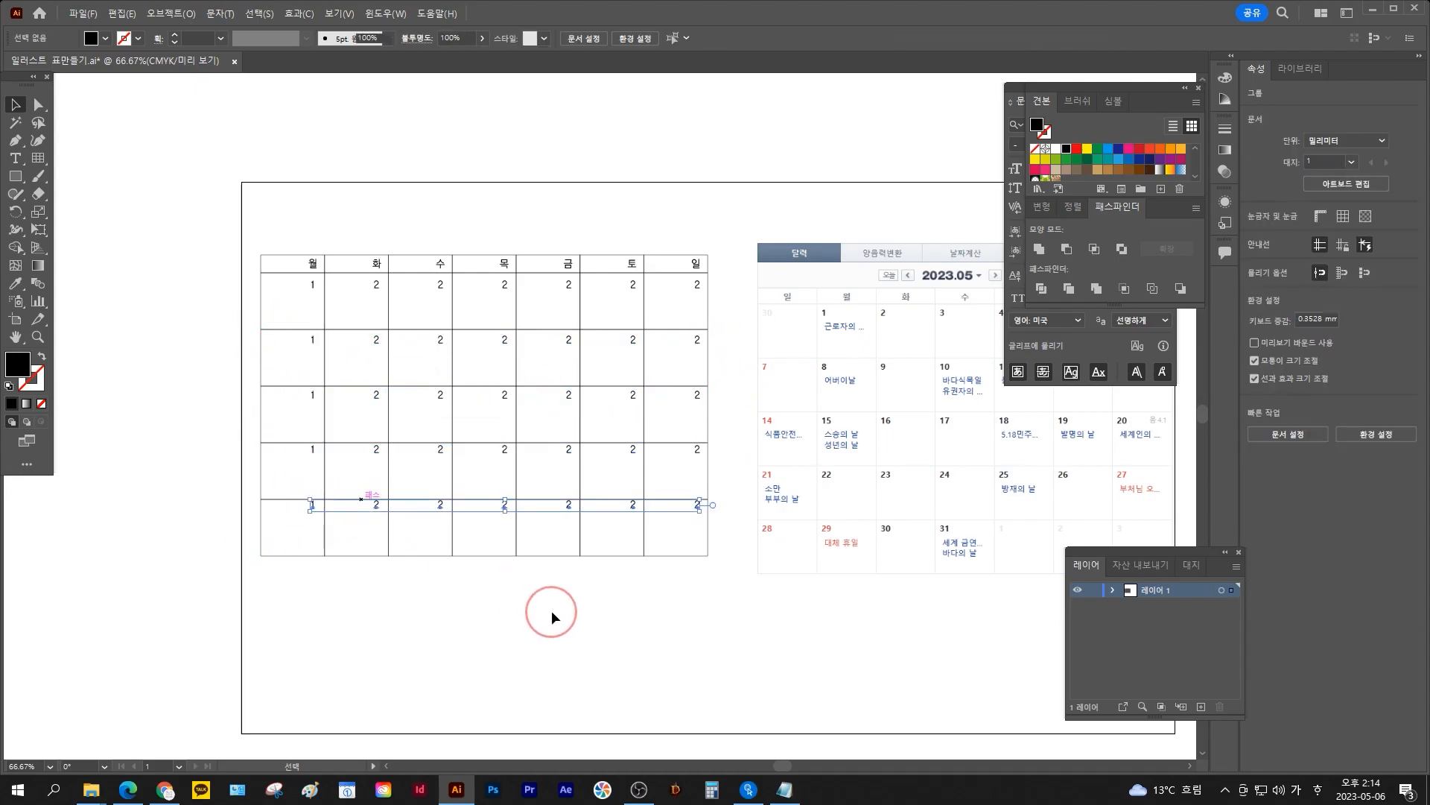
key("Down")
key("Down")
key("Down")
key("Down")
key("Down")
key("Down")
key("Down")
key("Down")
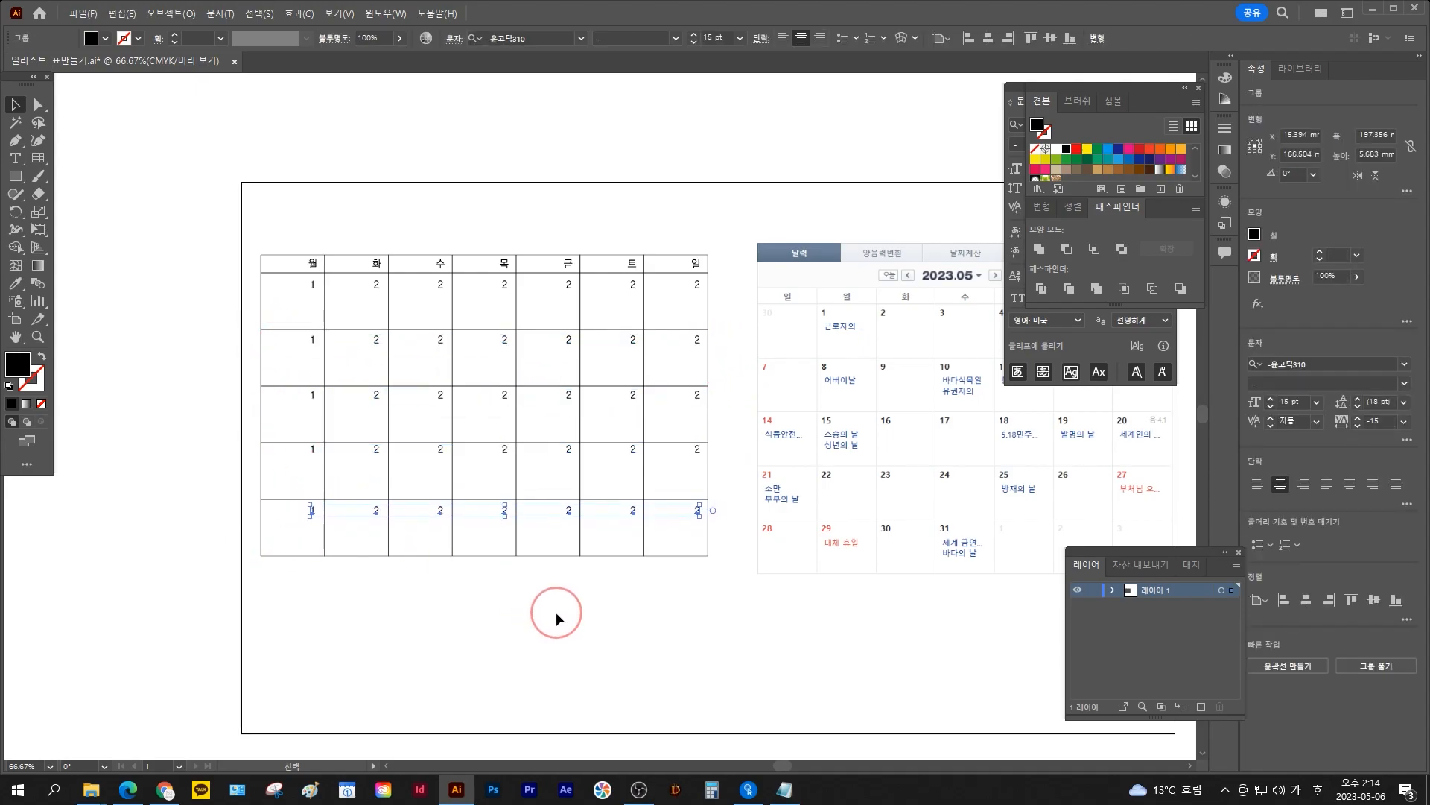
left_click(556, 611)
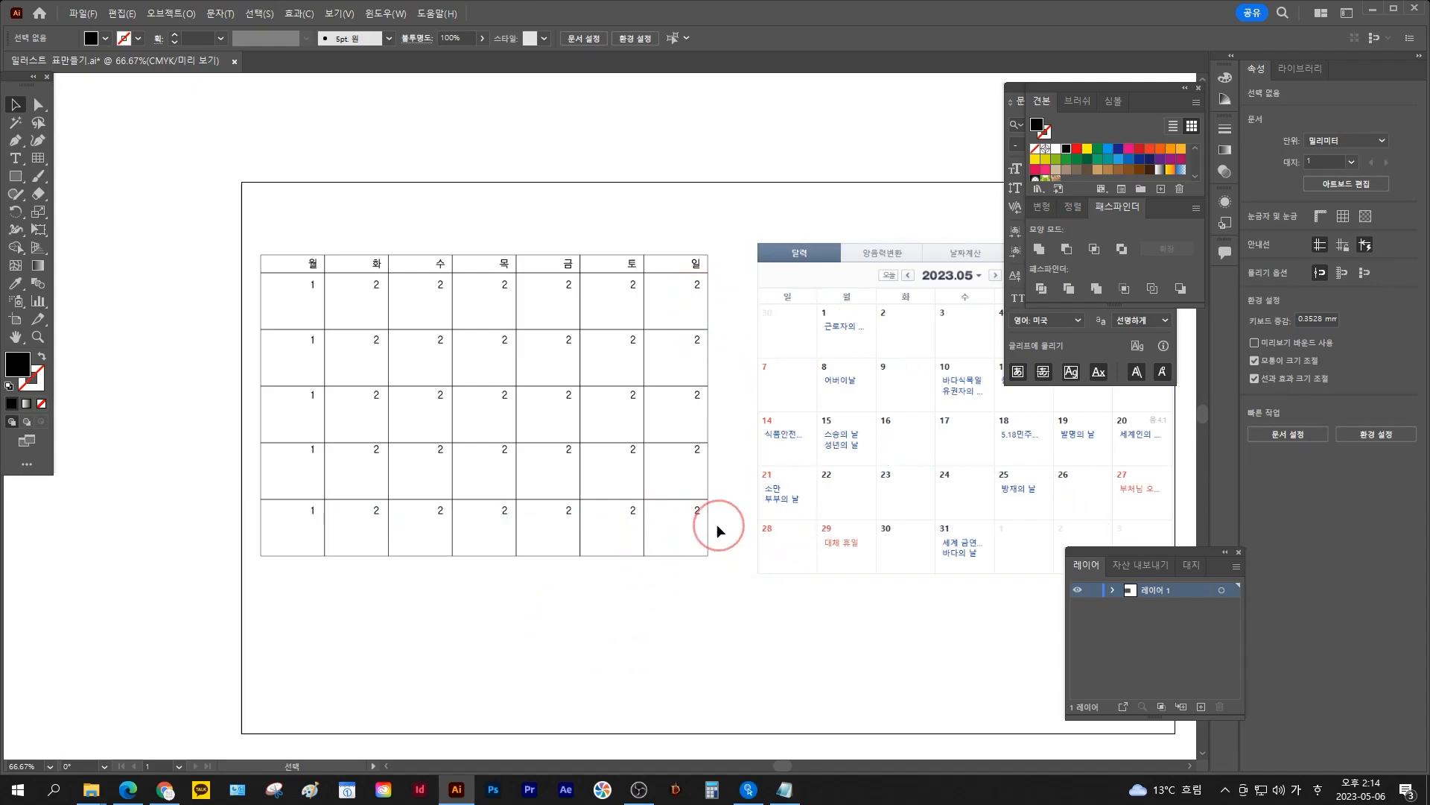
Distribute all five rows of date numbers evenly by their vertical centers
left_click_drag(287, 542, 712, 303)
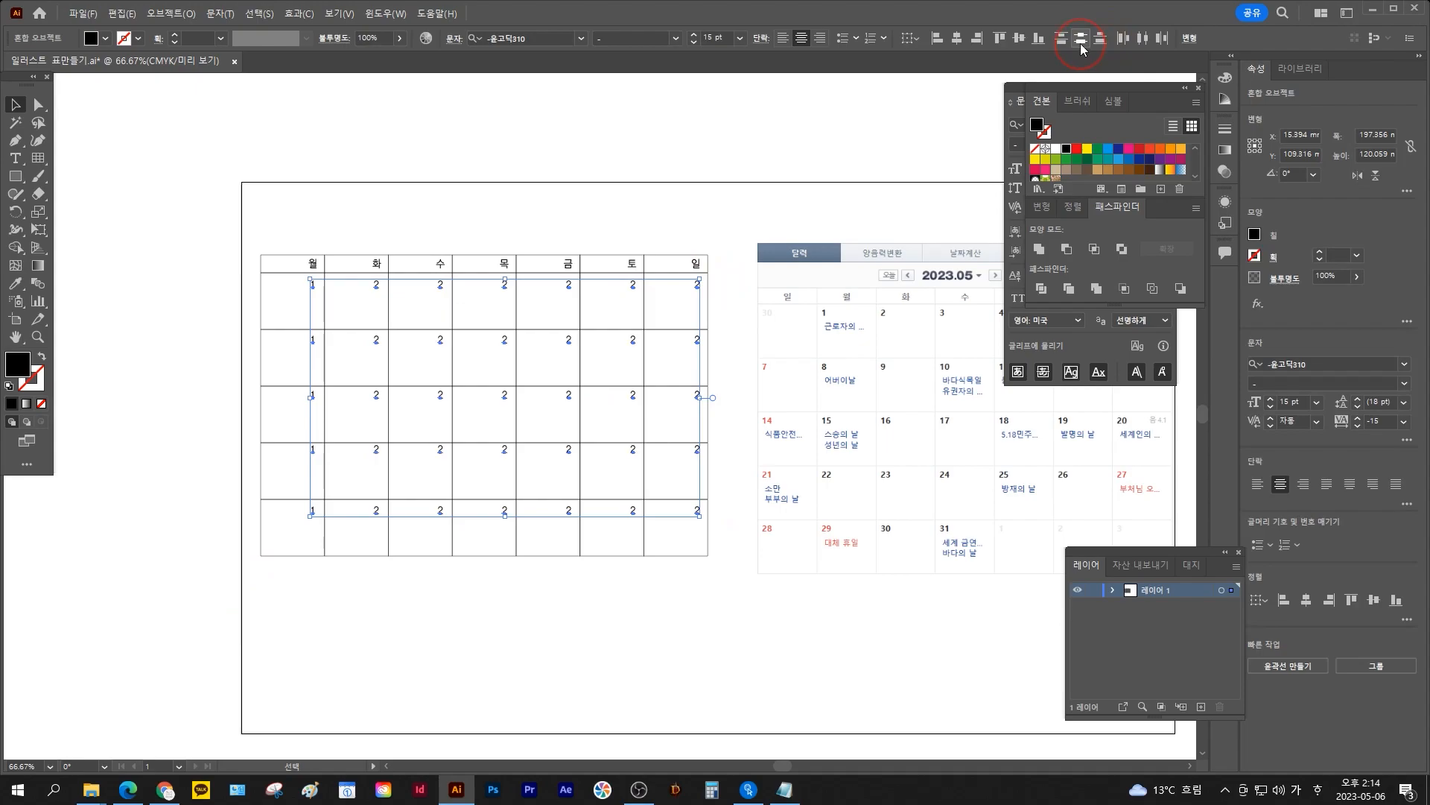
key("ctrl+g")
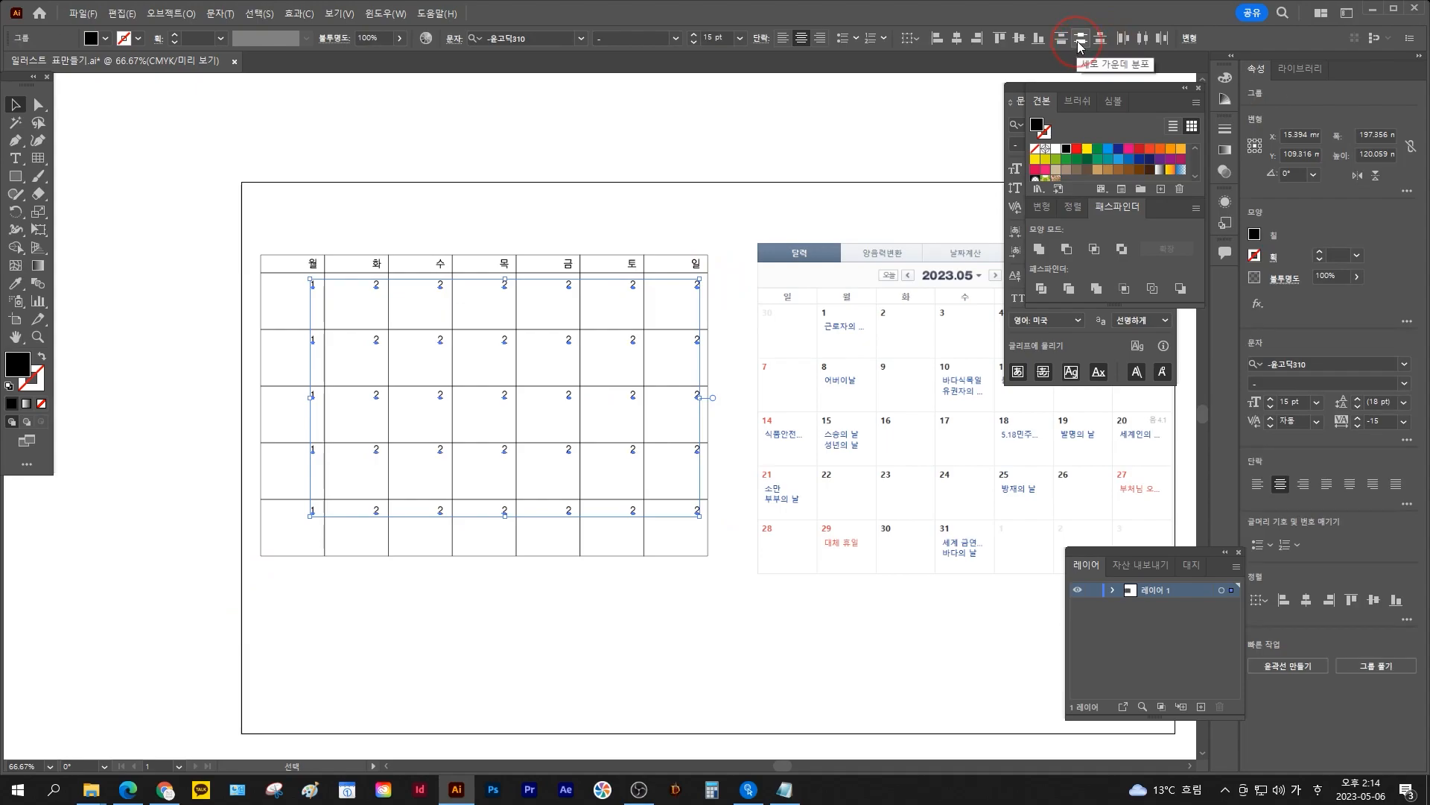
left_click(1081, 45)
left_click(721, 161)
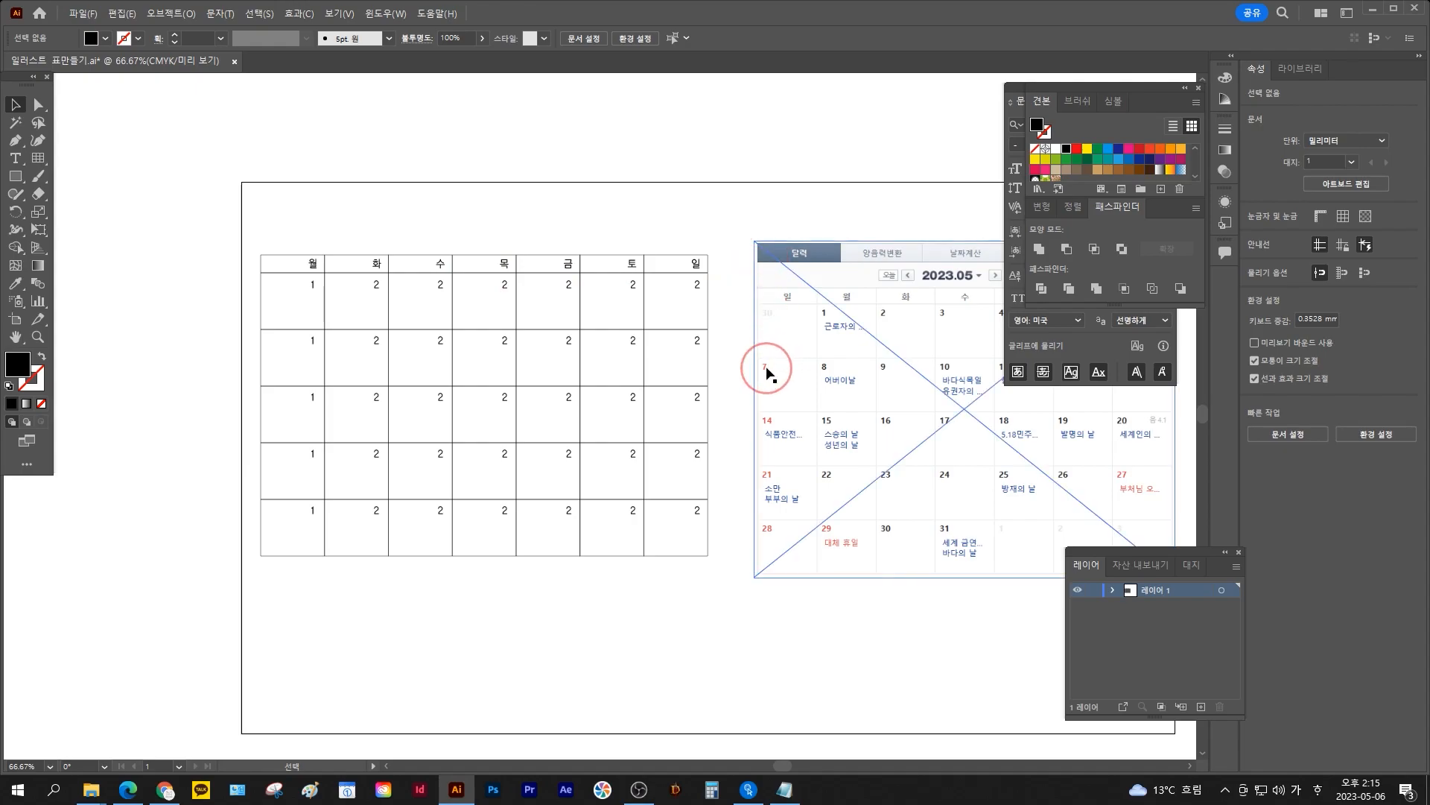
Move the first row of date numbers down in large nudges toward the lower part of its cells
left_click(682, 509)
key("ctrl")
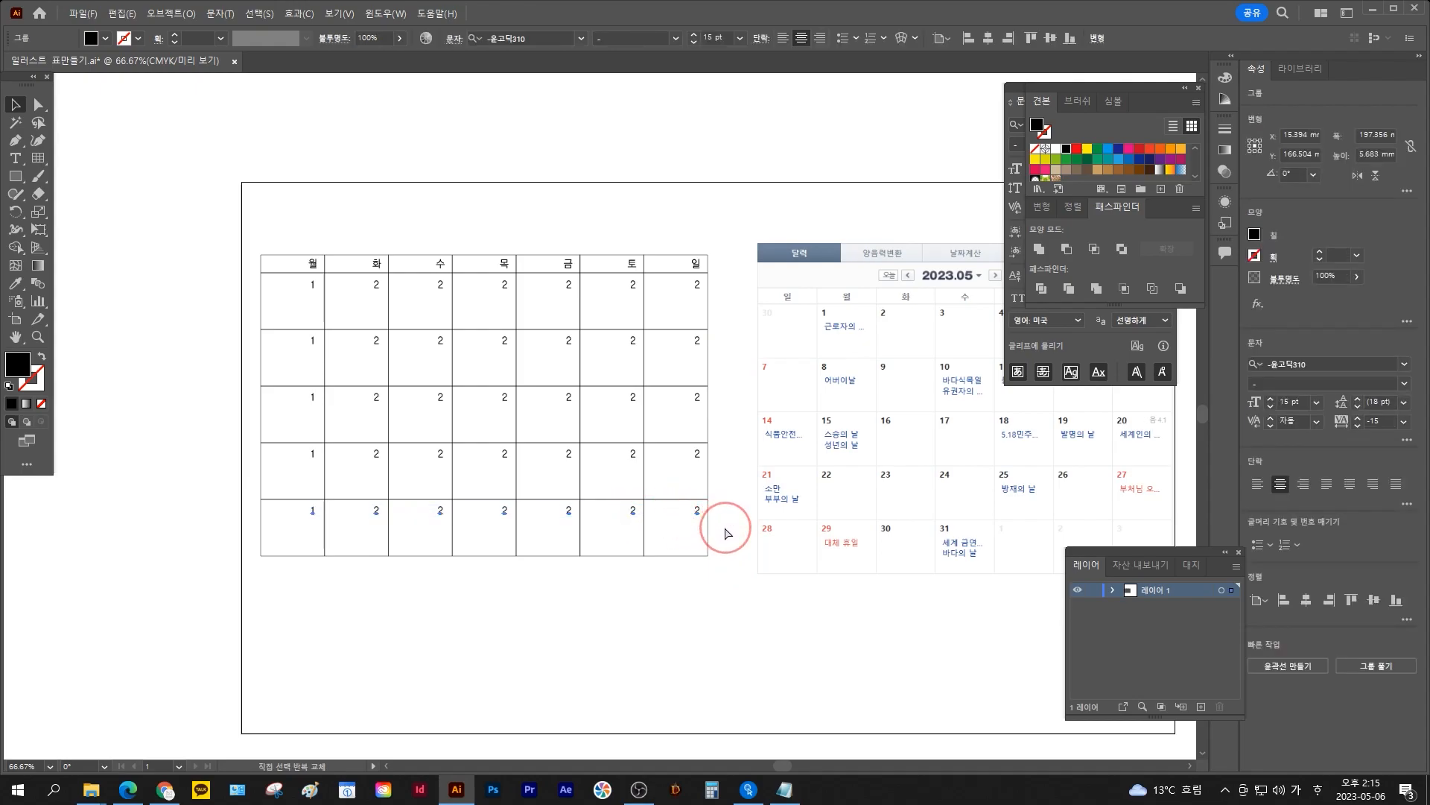
left_click_drag(295, 297, 727, 284)
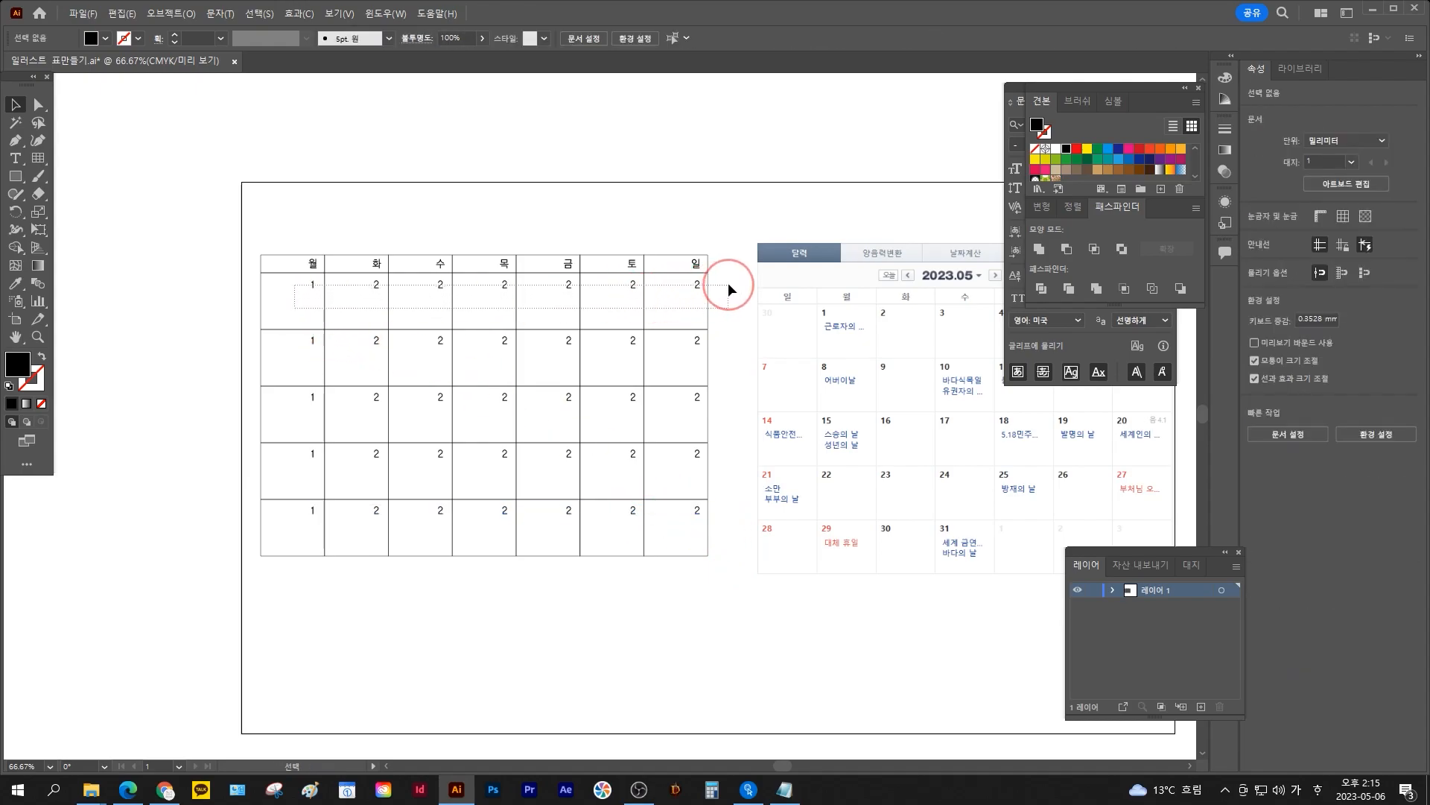
key("shift+Down")
key("shift+Down")
key("shift+Down")
key("shift+Down")
left_click(415, 281)
Try redistributing the five number rows by their vertical centers with the first row lowered, and undo it
left_click_drag(274, 289, 709, 539)
left_click(1083, 42)
left_click(342, 333)
key("ctrl+z")
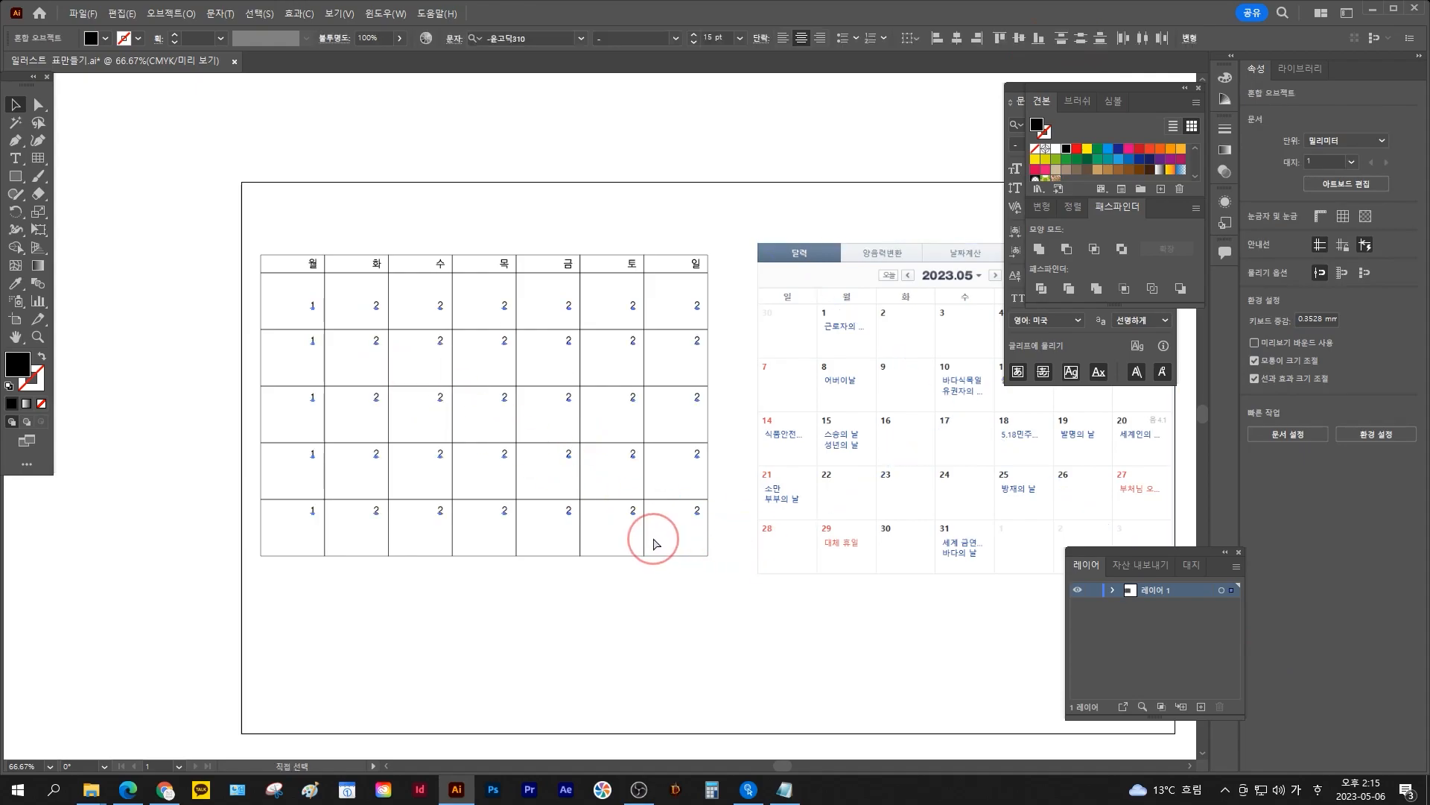
key("ctrl+z")
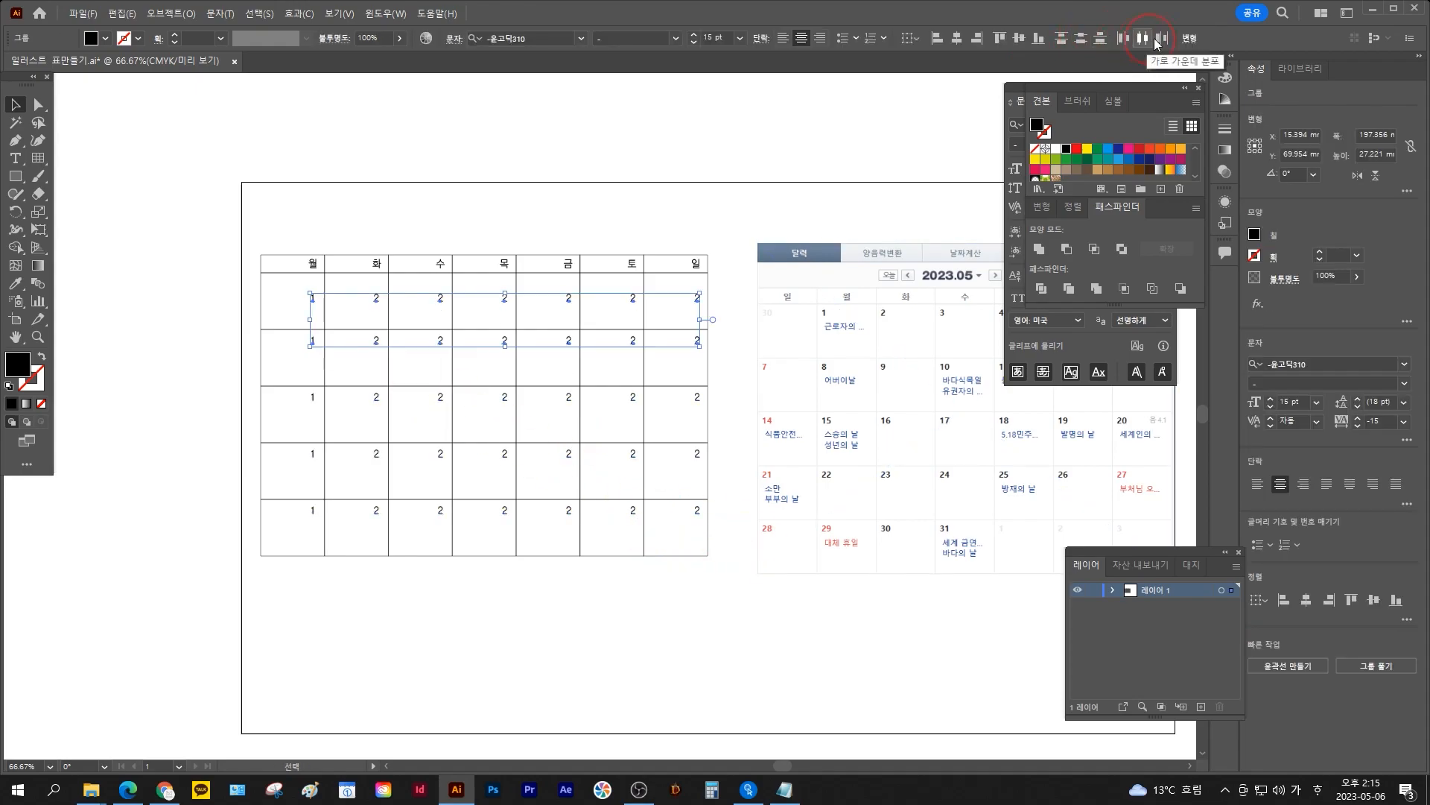
Clear the selection of the first number row and save the calendar document
left_click(588, 319)
left_click_drag(725, 308, 311, 294)
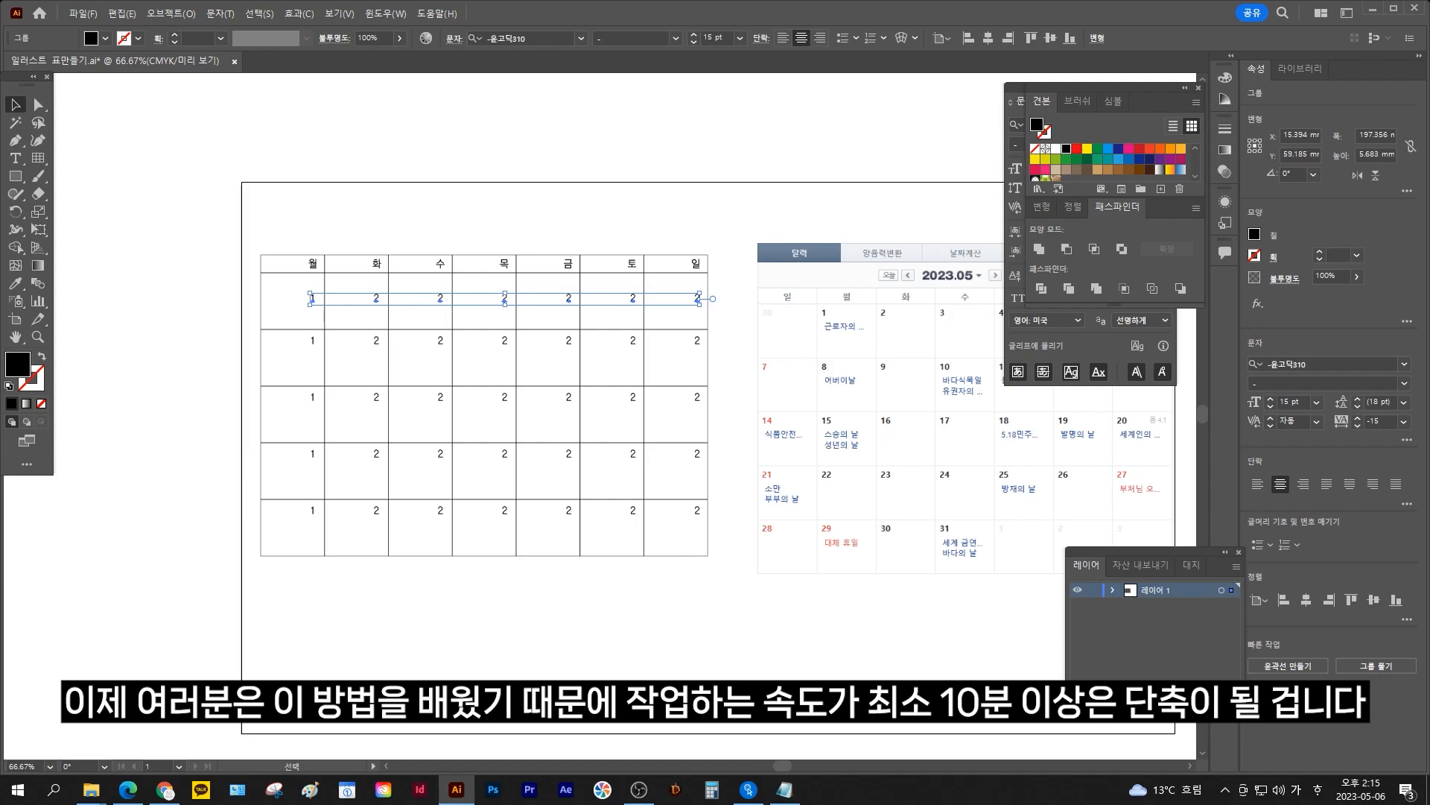
key("ctrl+shift+a")
key("ctrl+s")
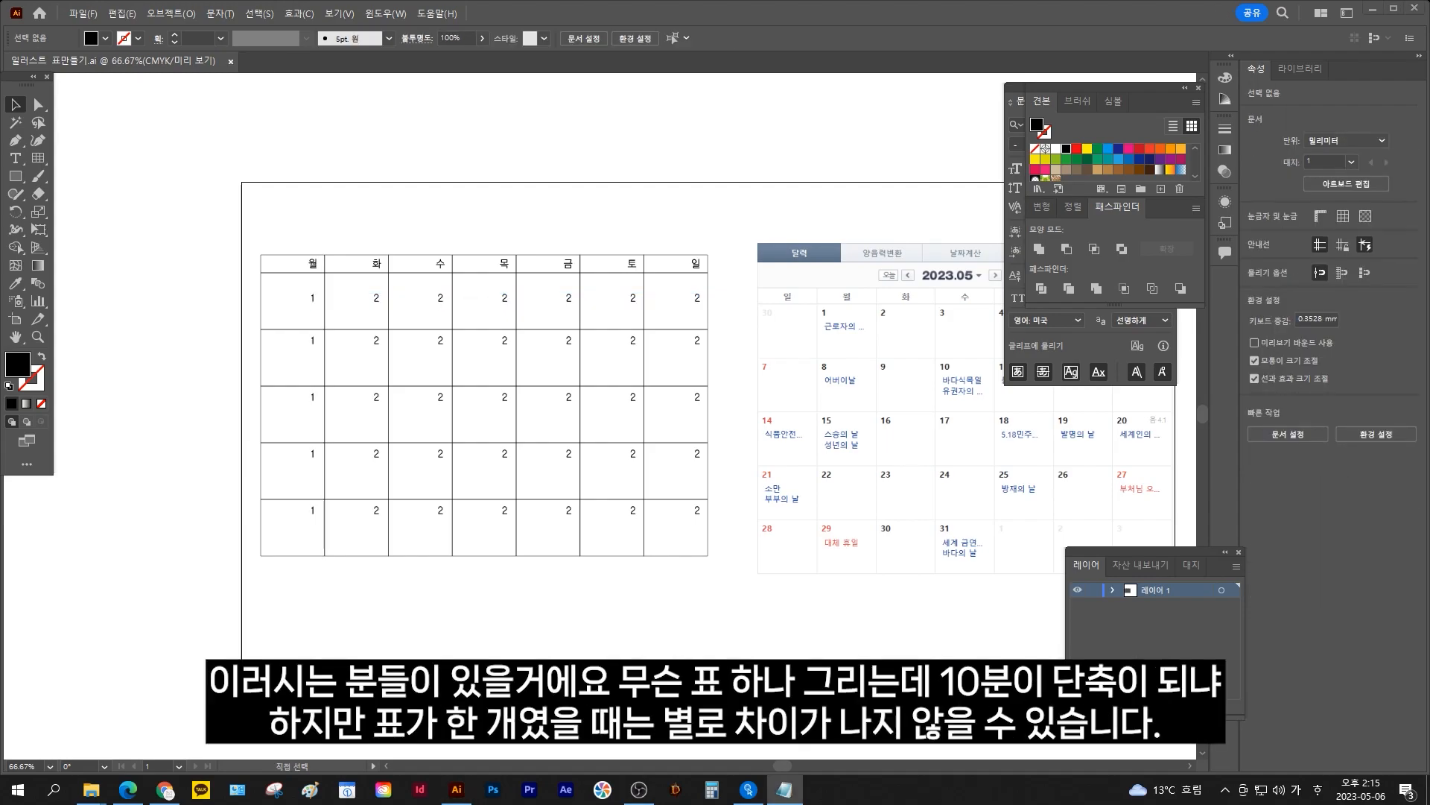